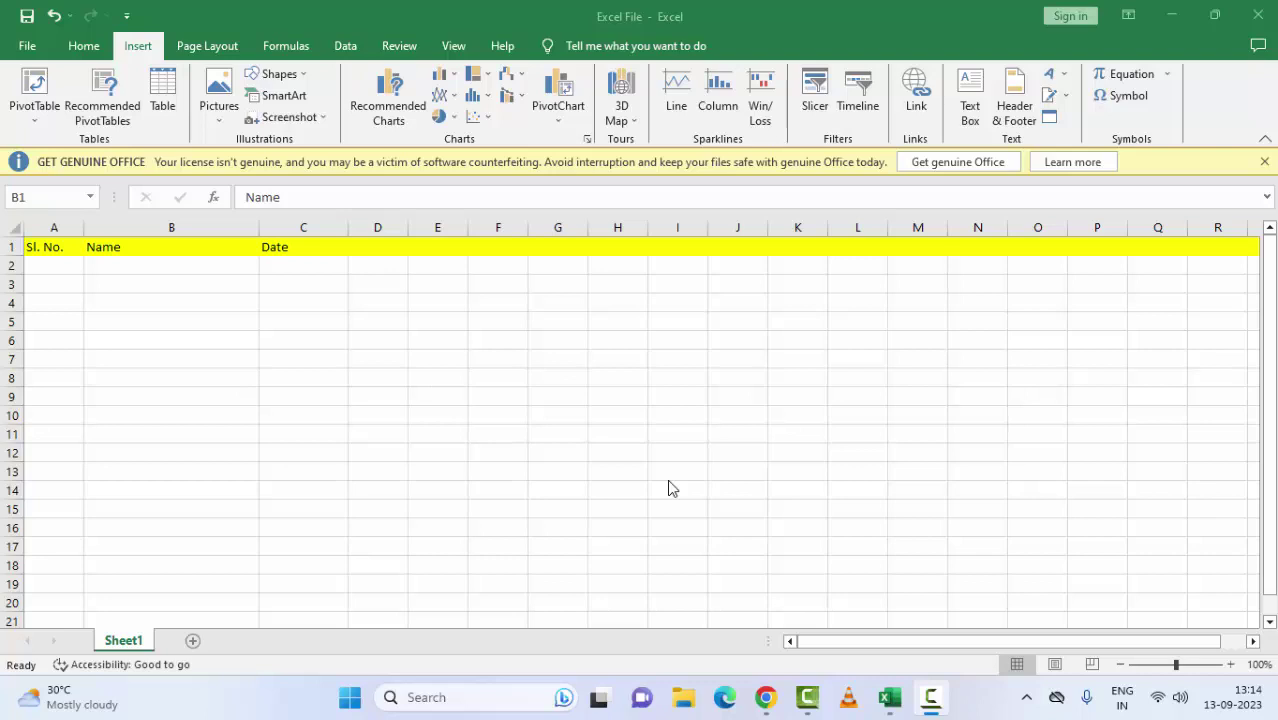
Minimize Excel and open Mouse Properties from Control Panel's Hardware and Sound category
click(1171, 15)
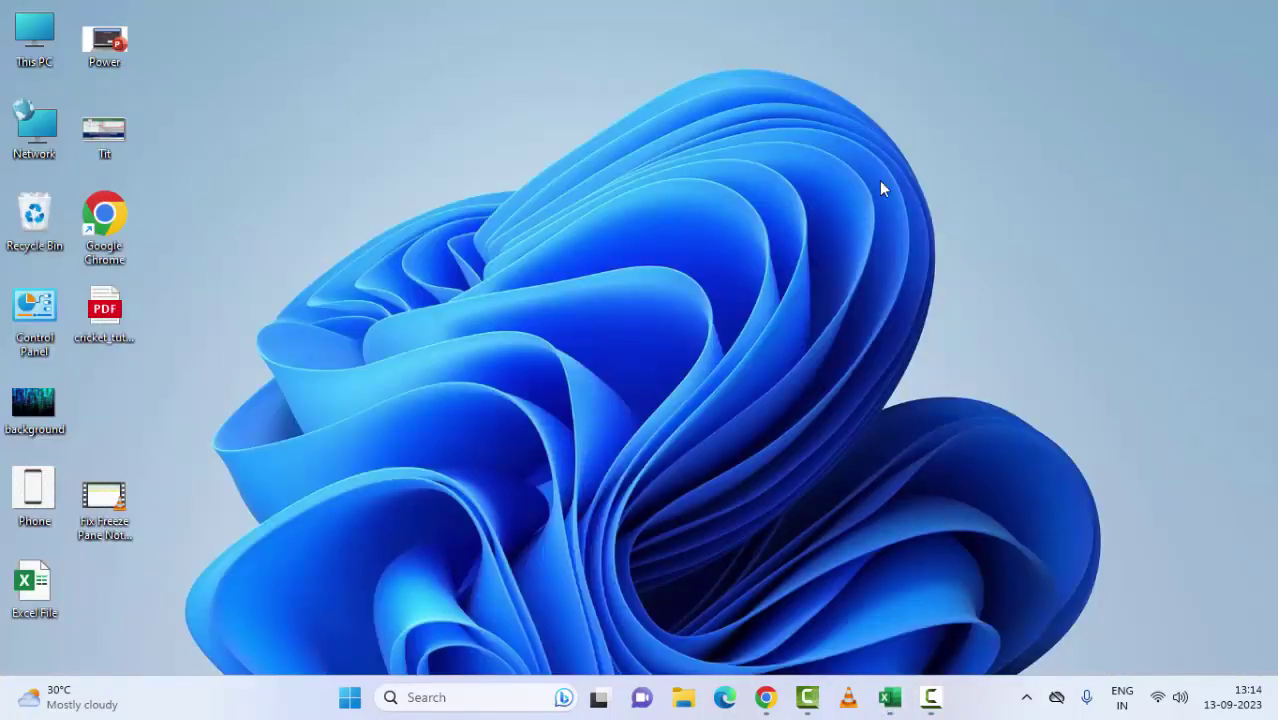
double_click(34, 312)
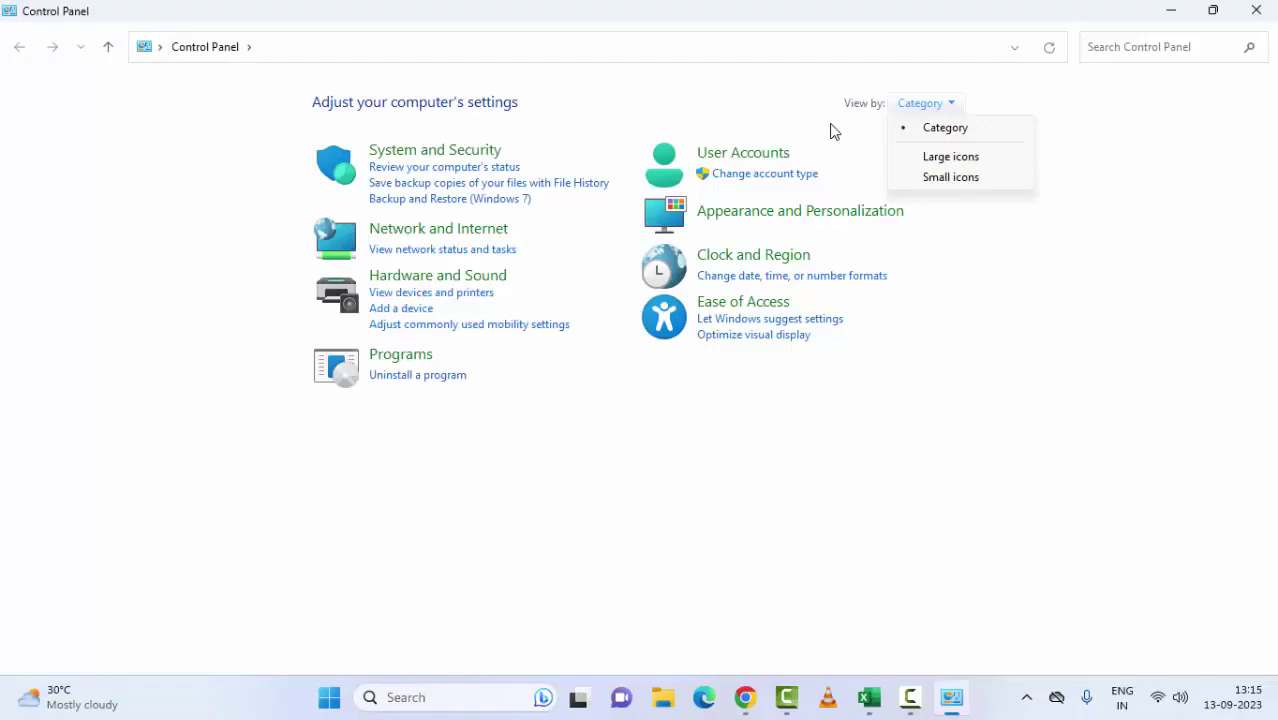
click(872, 126)
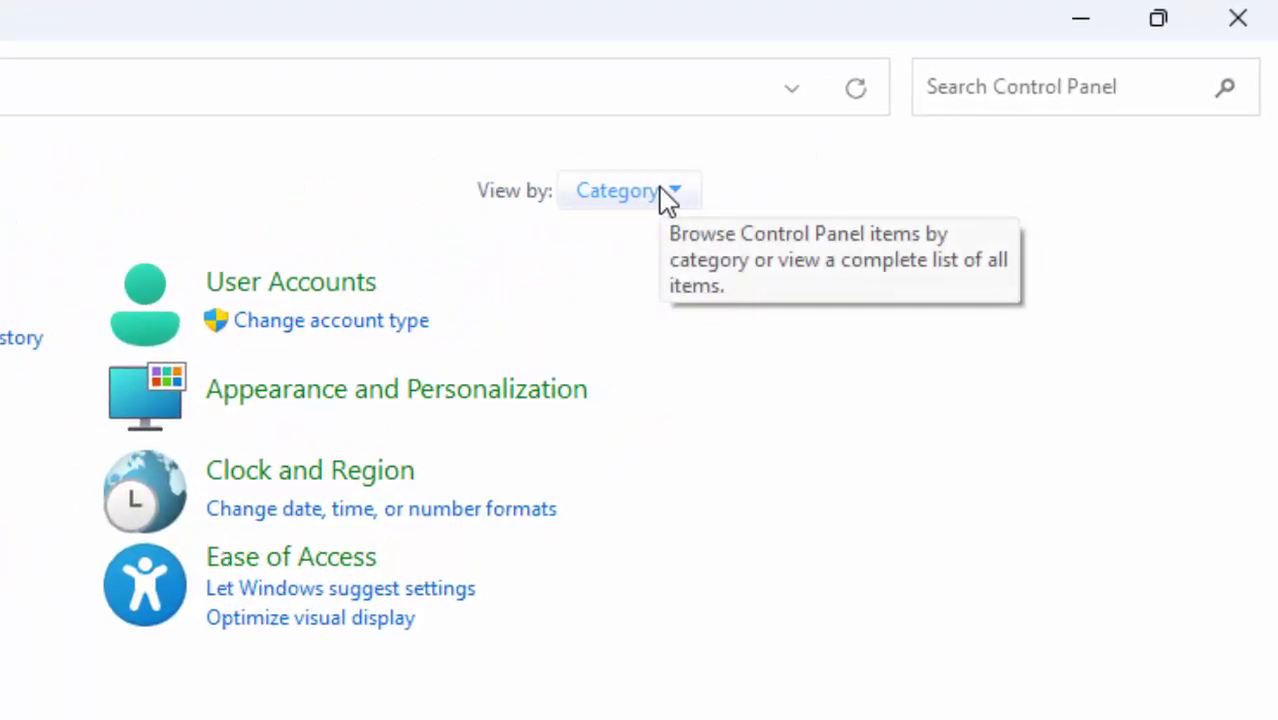
click(667, 197)
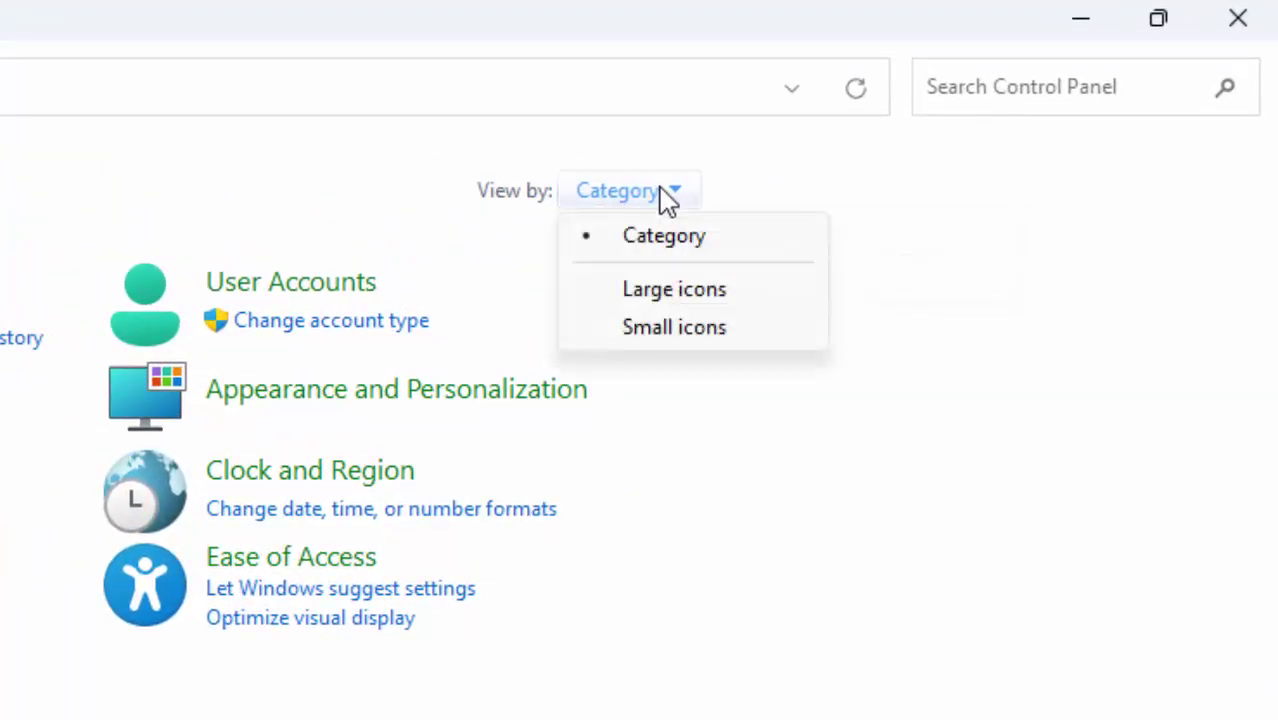
click(660, 240)
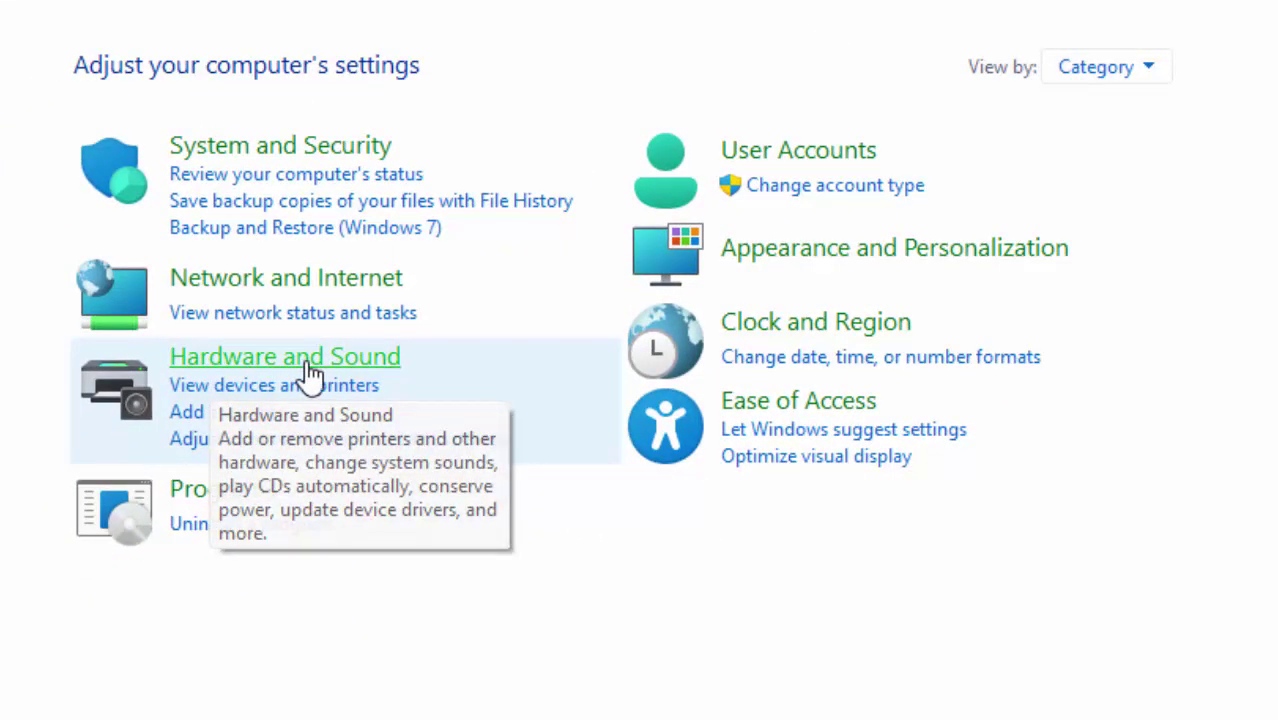
click(311, 372)
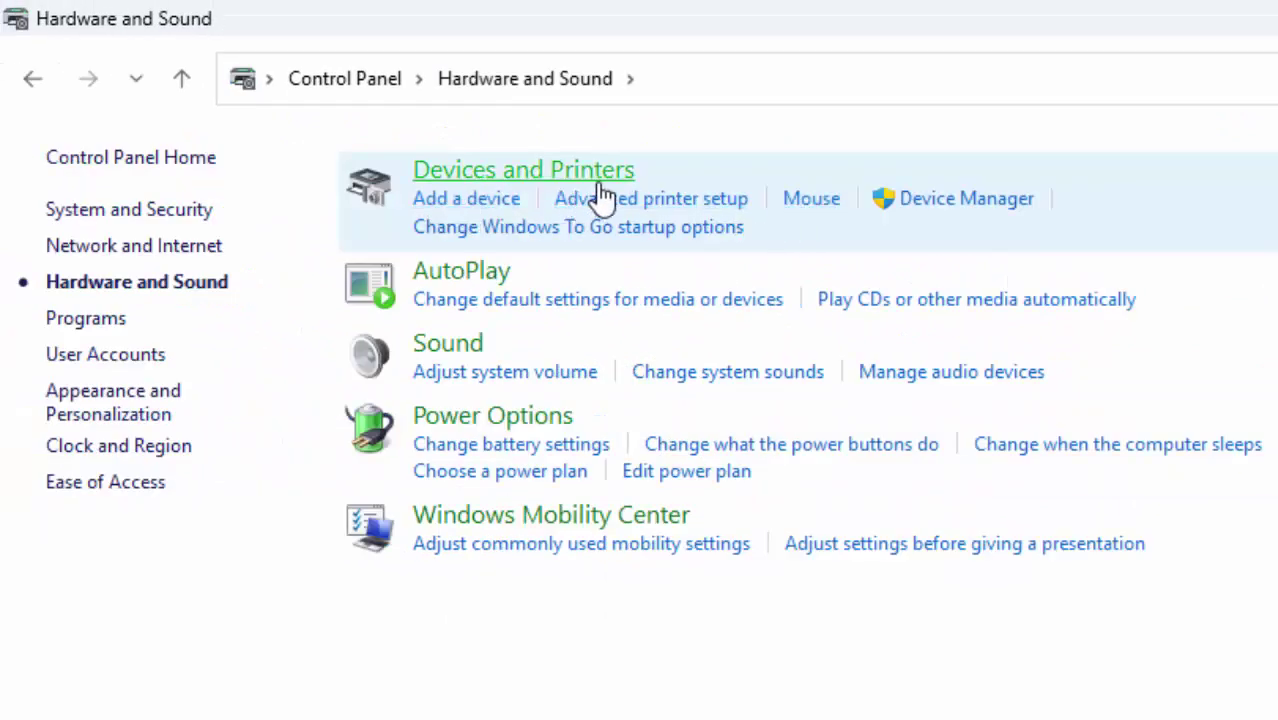
click(811, 200)
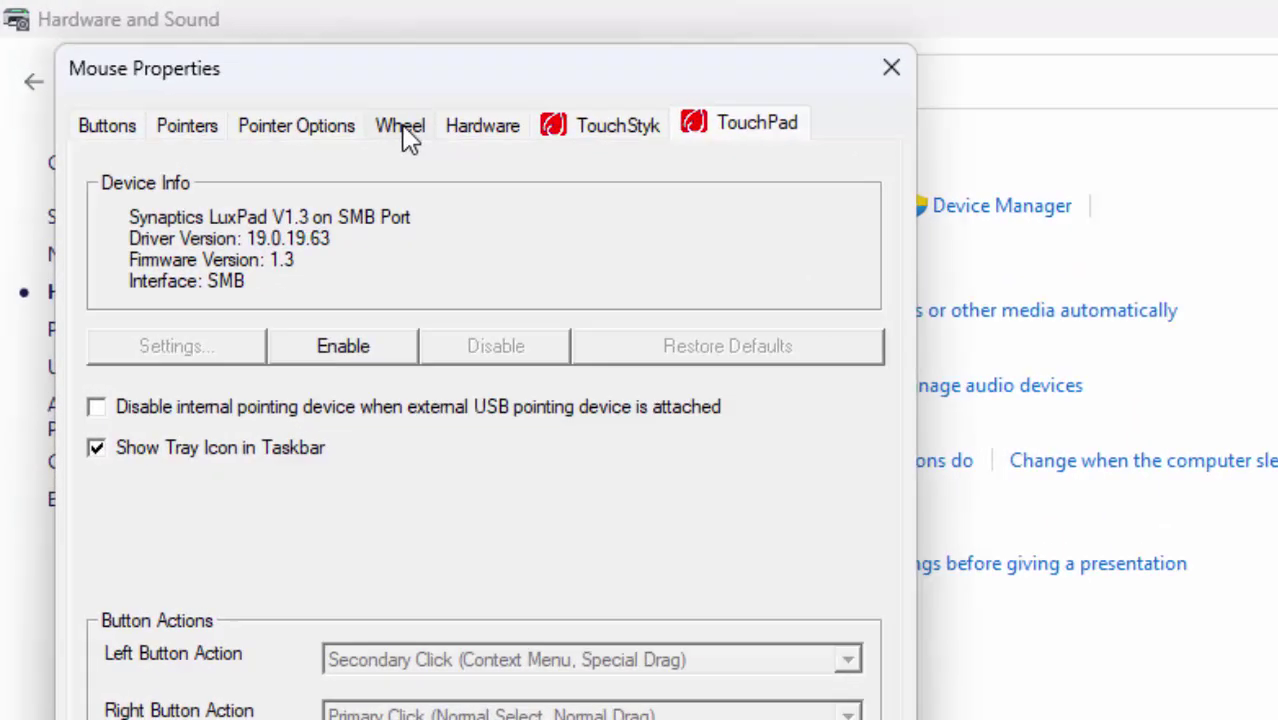
Lower the mouse wheel's vertical scrolling from 3 to 1 line per notch and apply it
click(408, 138)
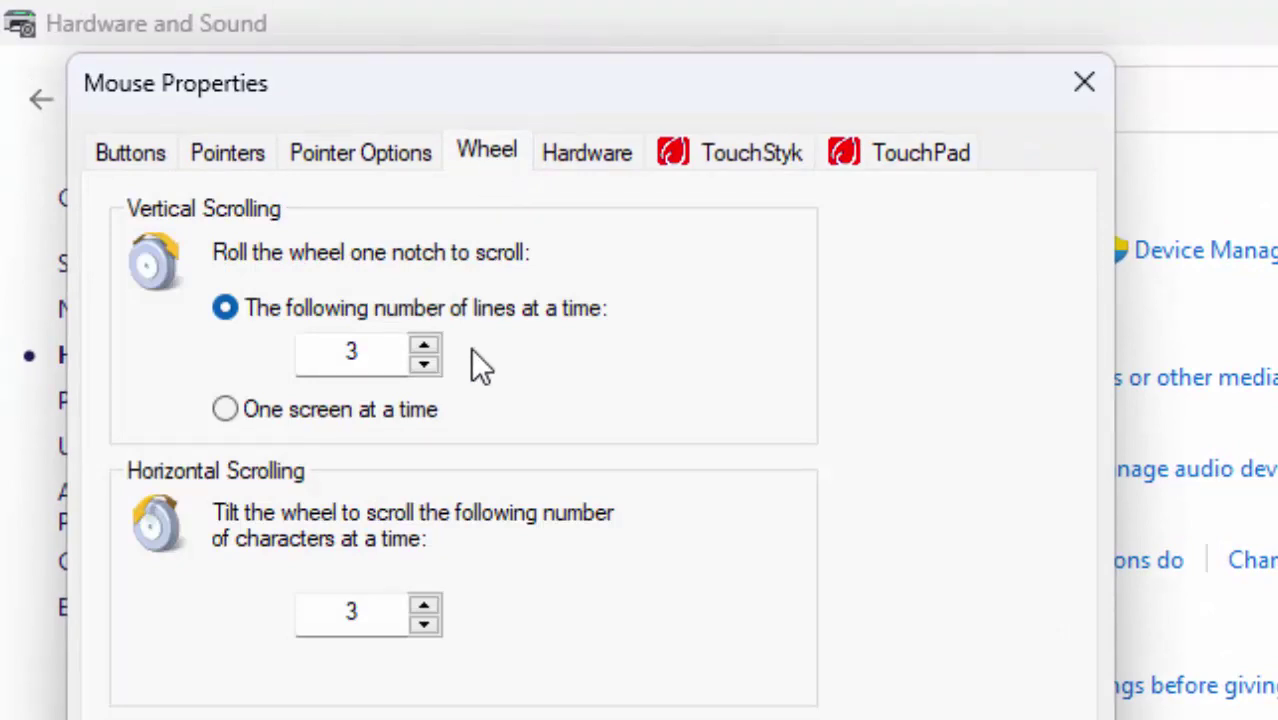
click(427, 364)
click(427, 364)
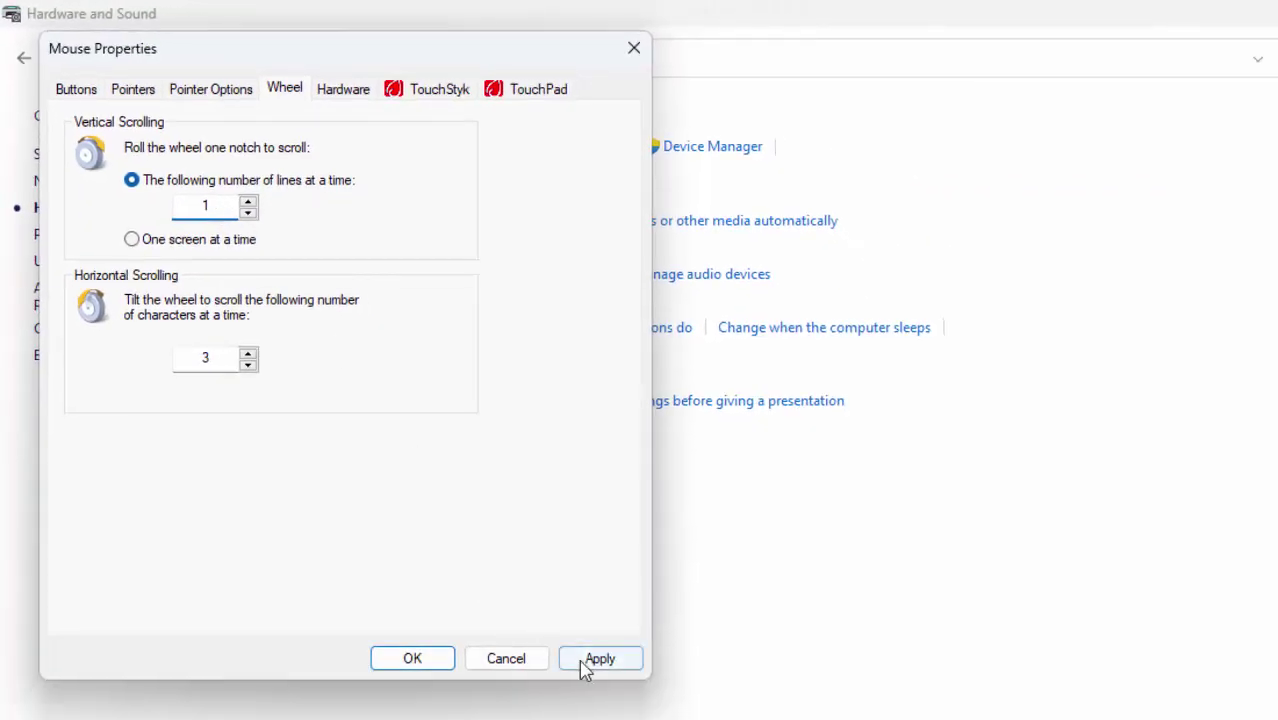
click(492, 662)
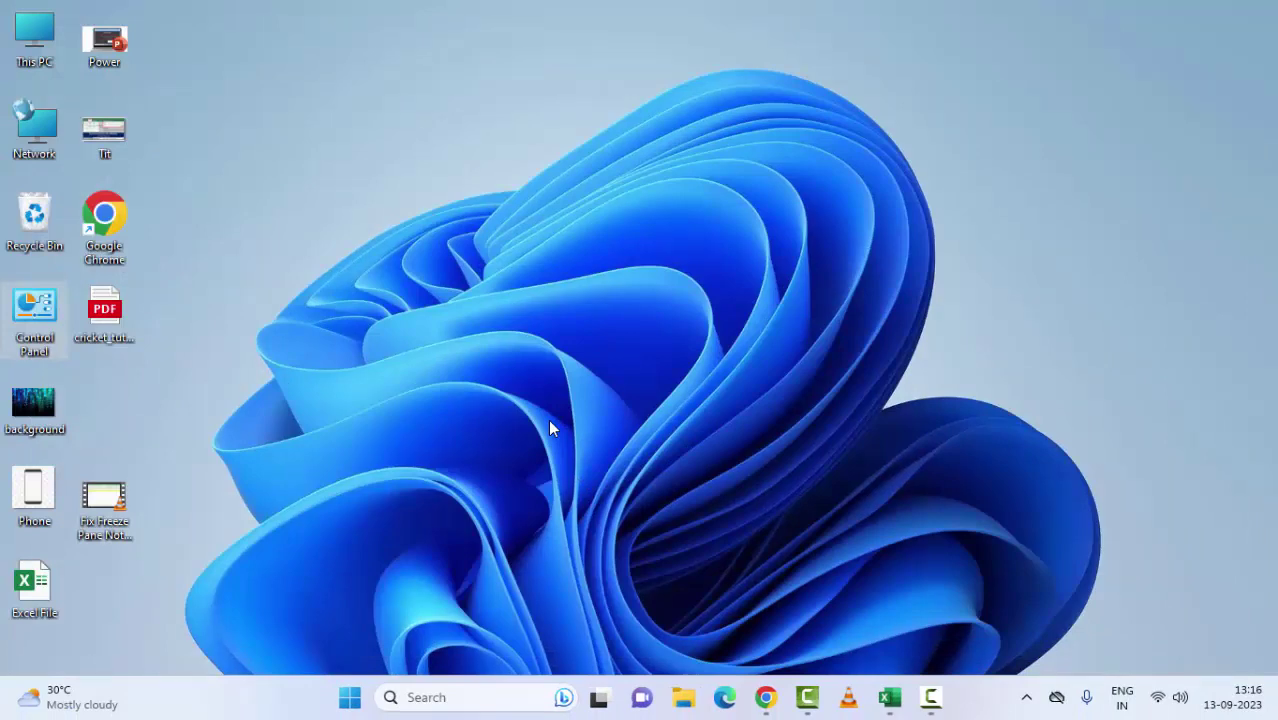
Restore the Excel File workbook and run Update Now from File > Account's Update Options
click(889, 697)
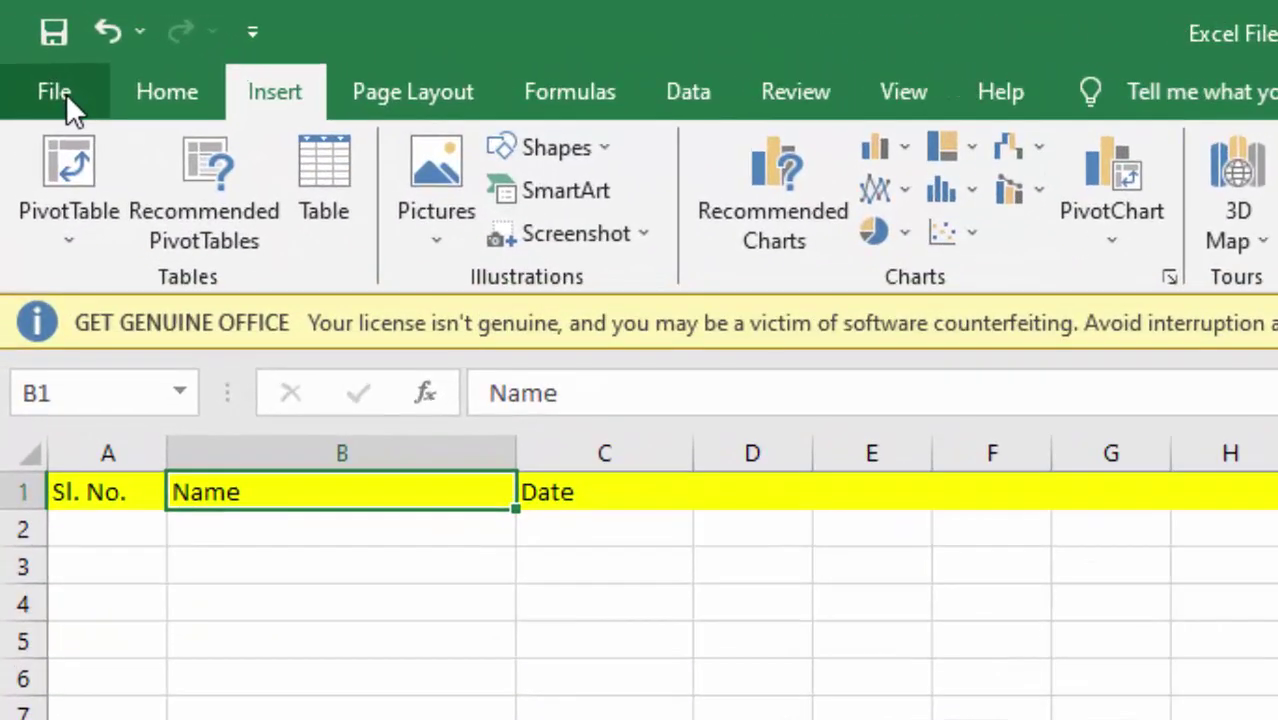
click(64, 93)
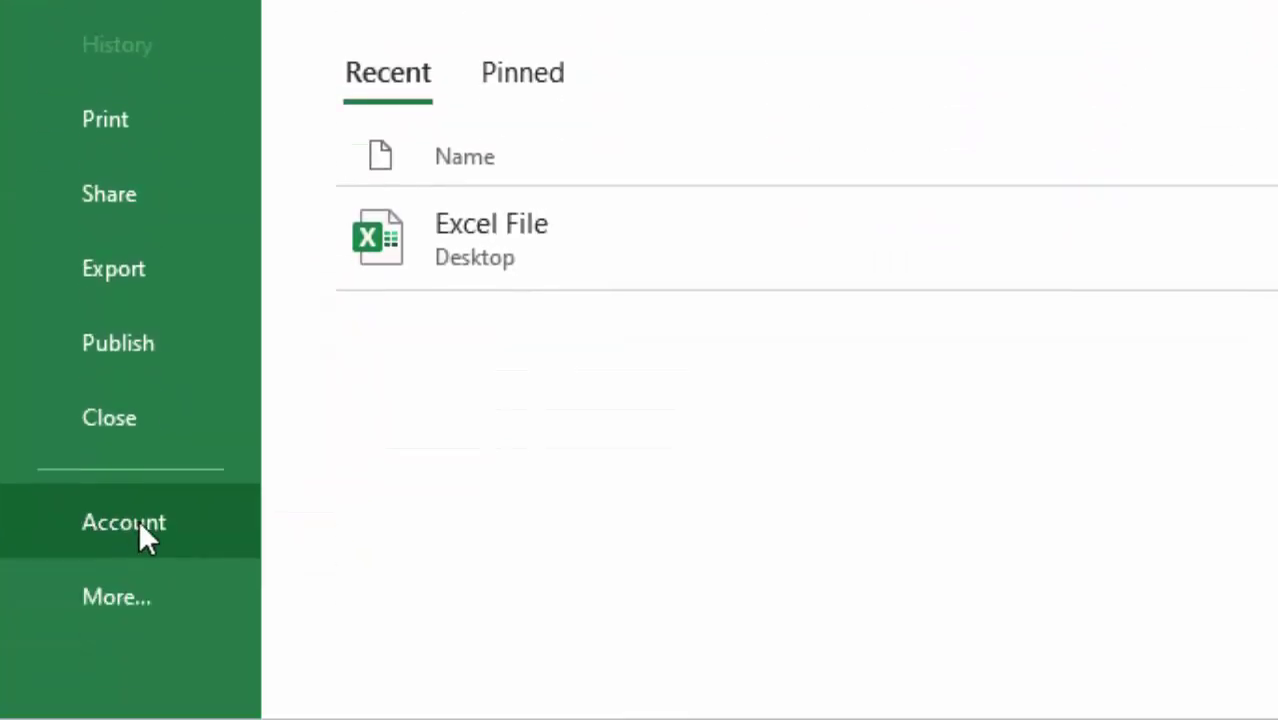
click(141, 528)
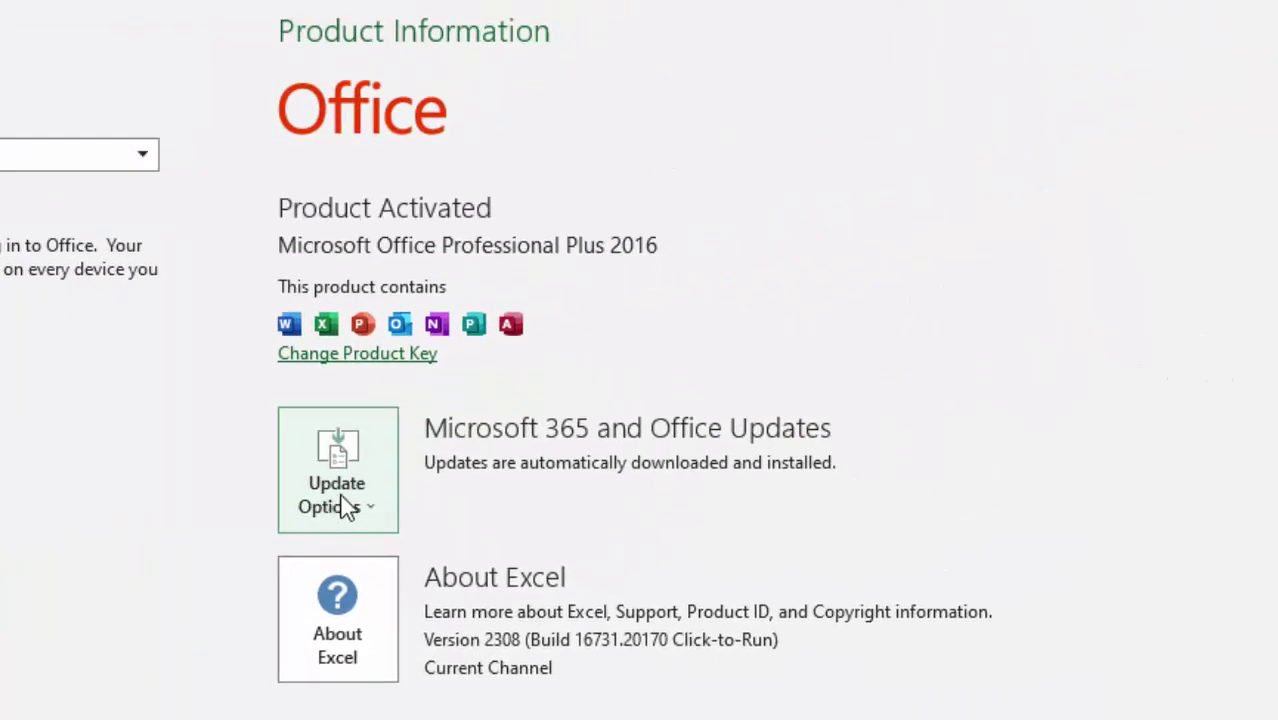
click(369, 505)
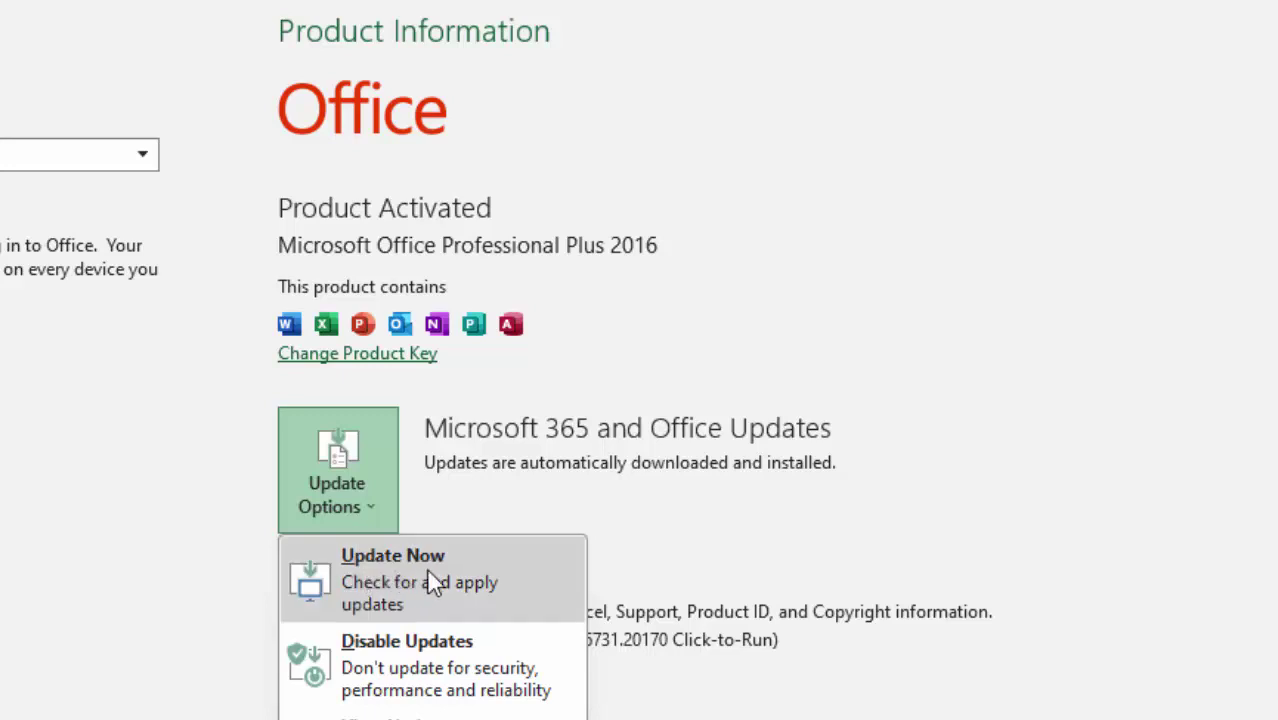
click(205, 585)
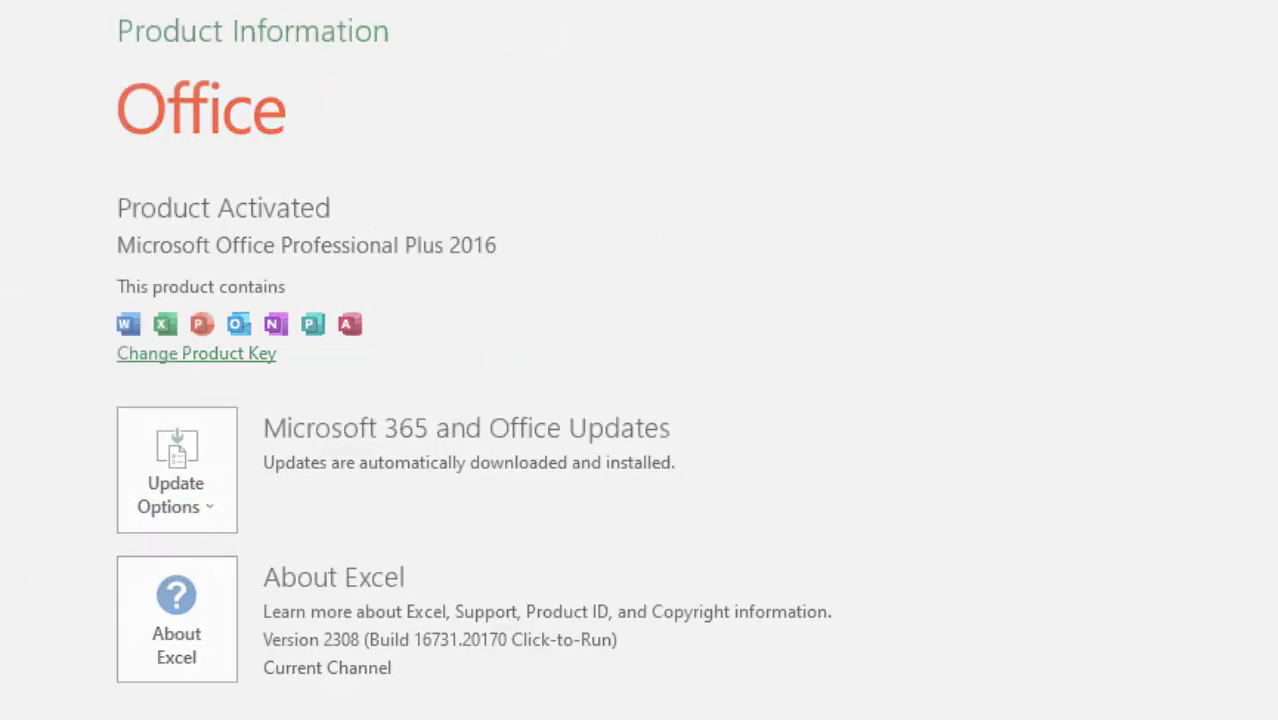
key(Escape)
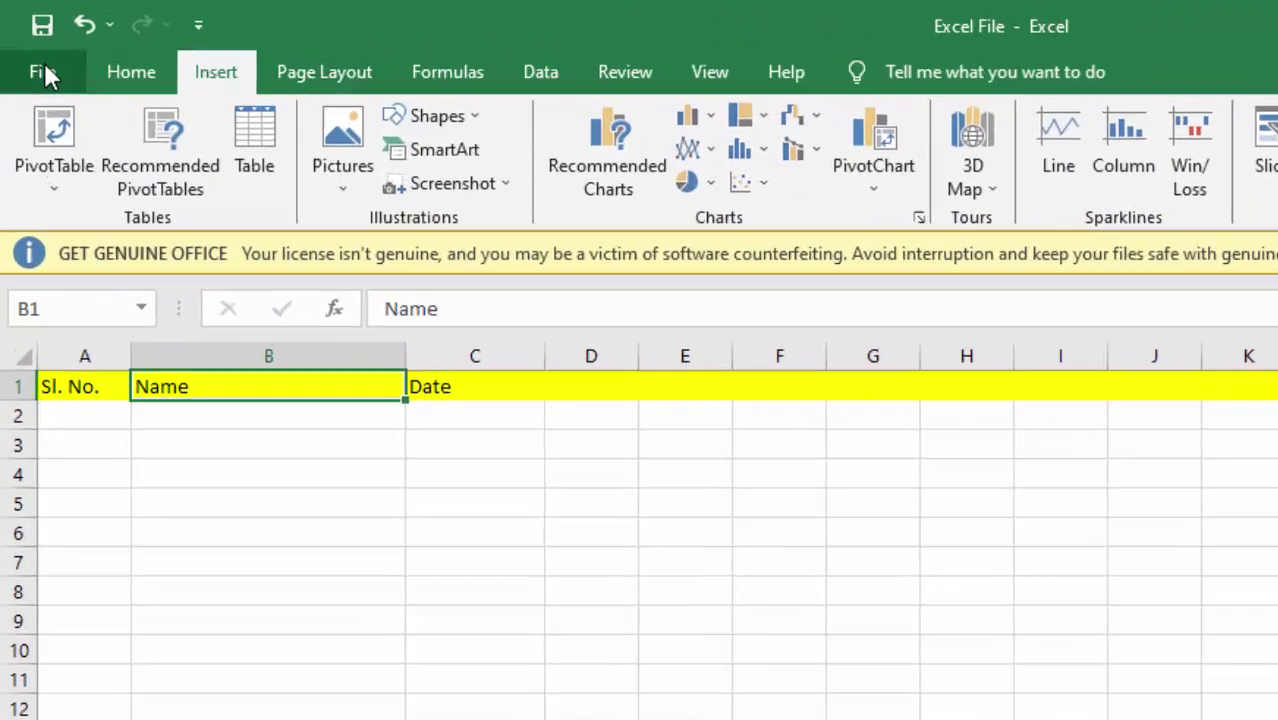
click(44, 68)
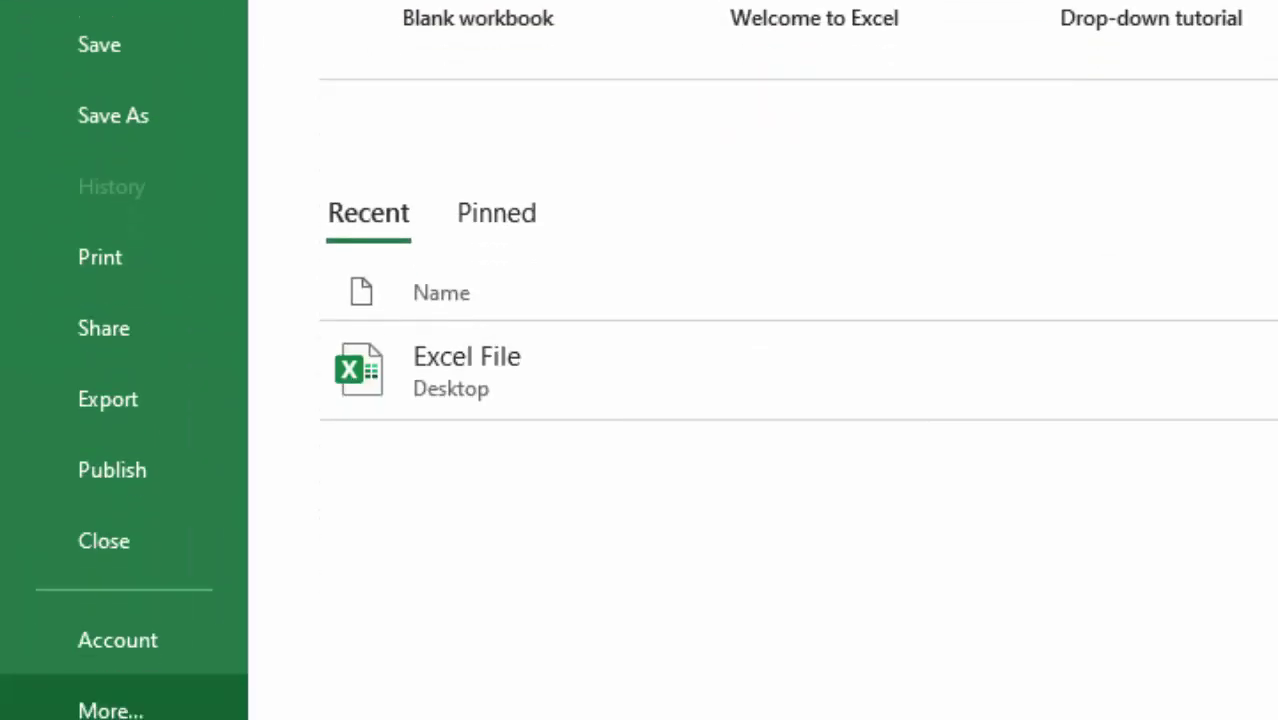
click(105, 710)
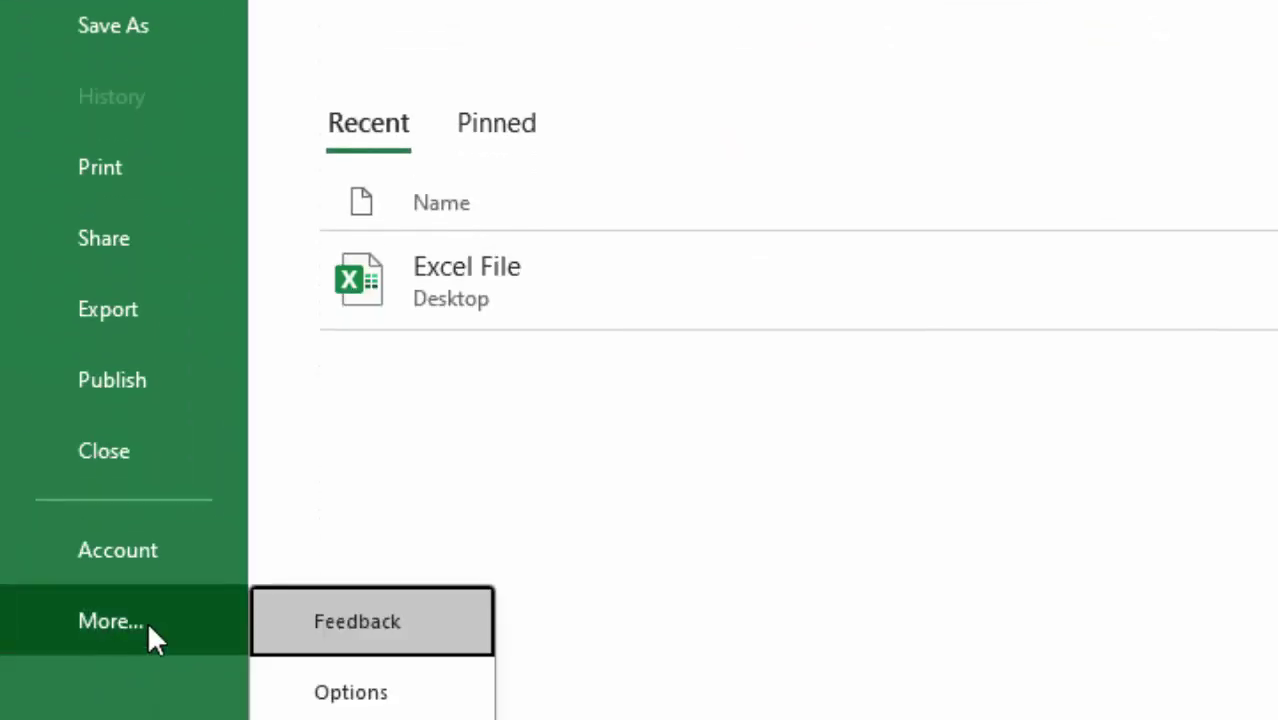
click(362, 703)
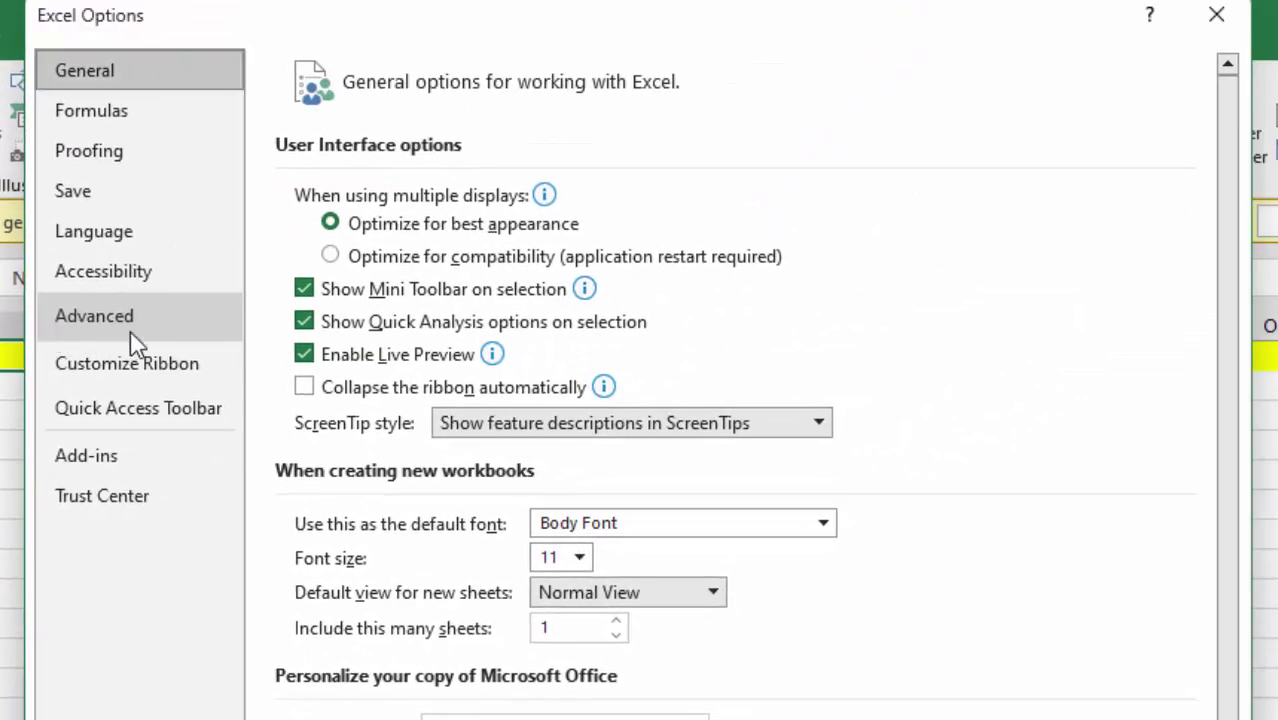
click(120, 318)
scroll(450, 397, down, 5)
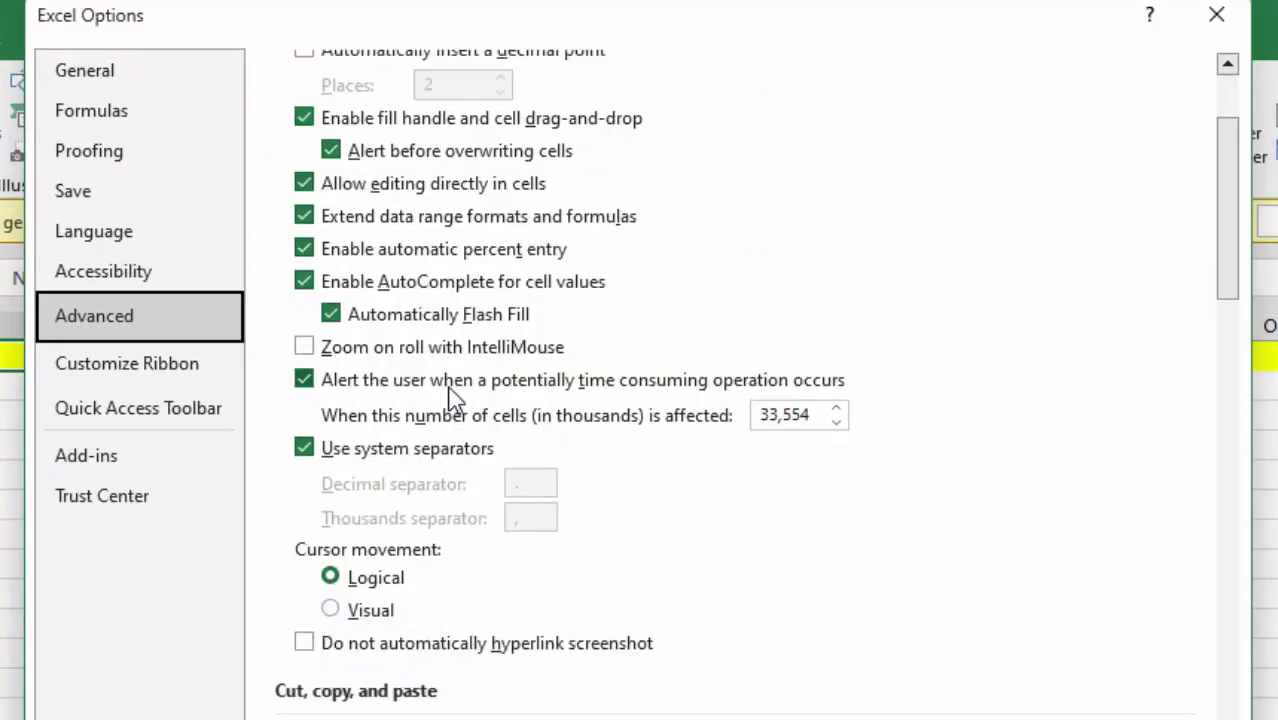
scroll(447, 390, down, 5)
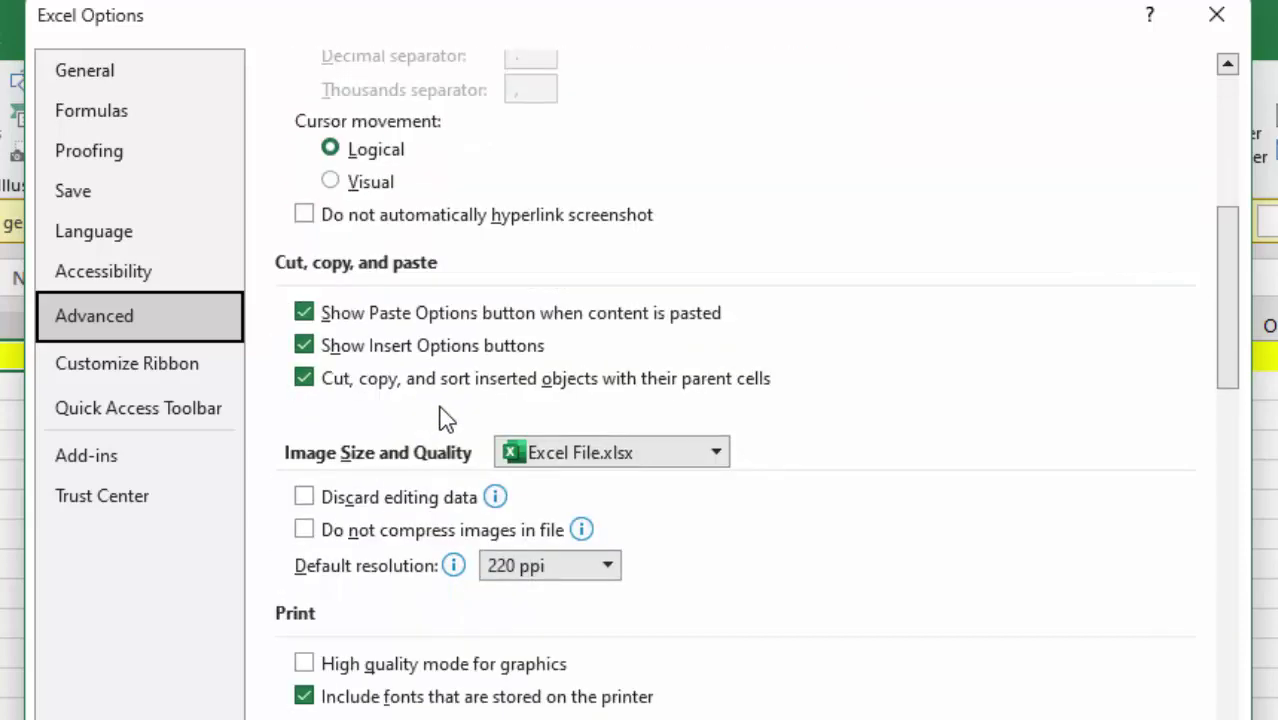
scroll(425, 455, down, 4)
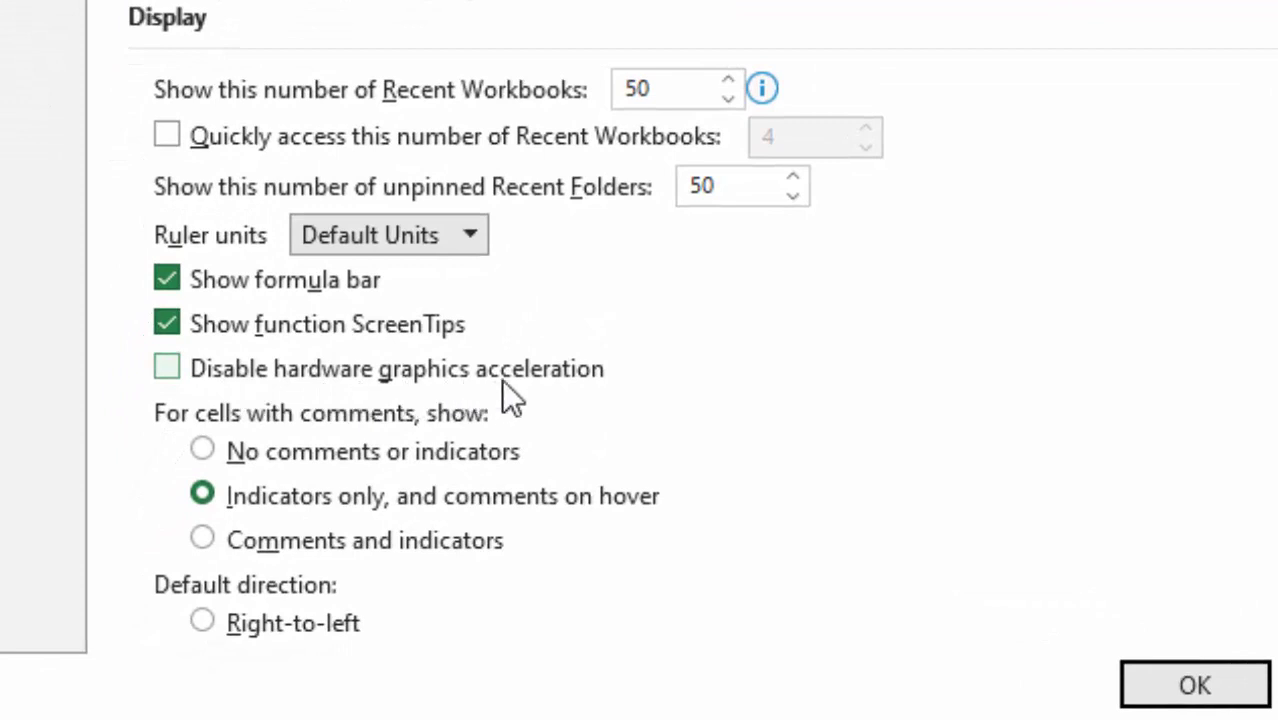
click(171, 370)
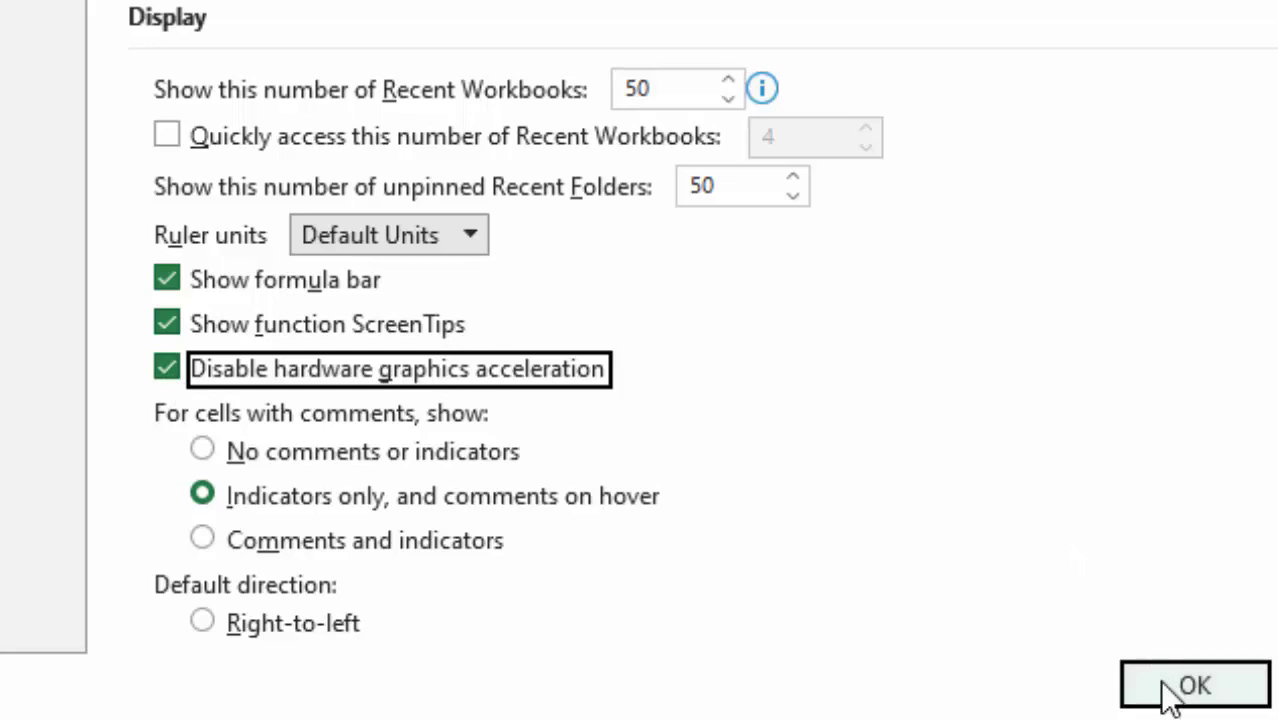
click(167, 367)
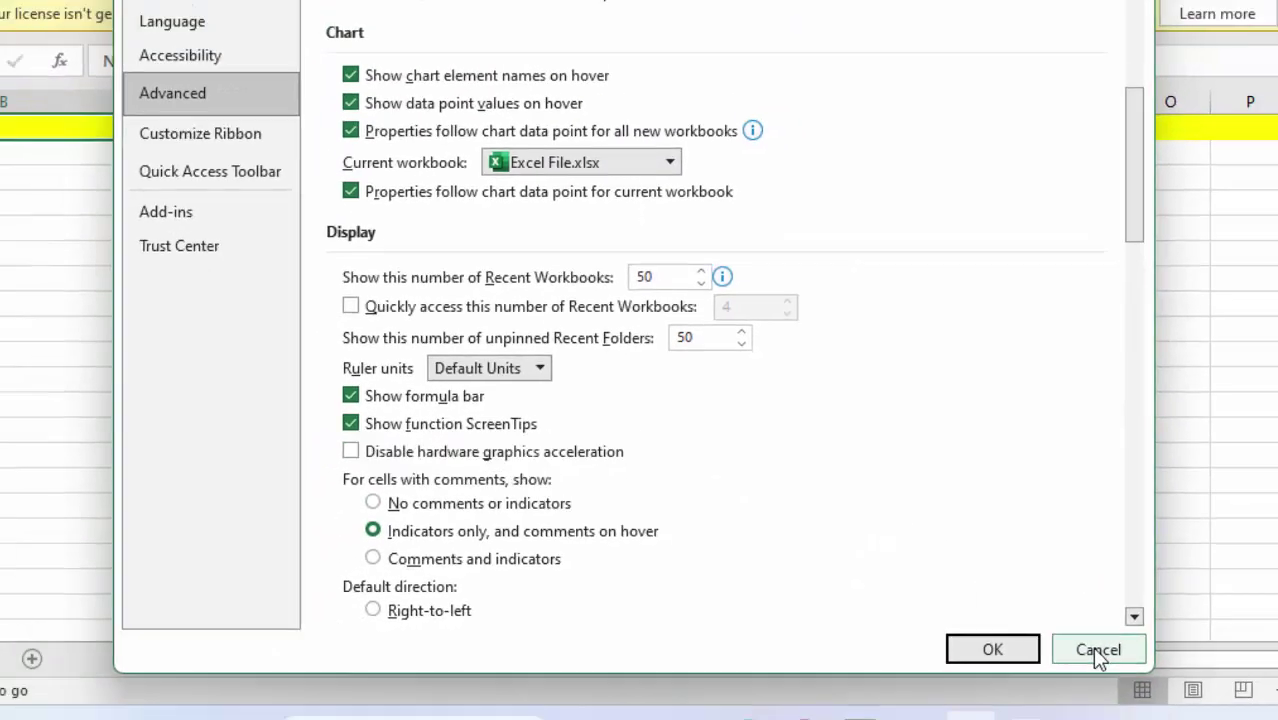
click(1101, 649)
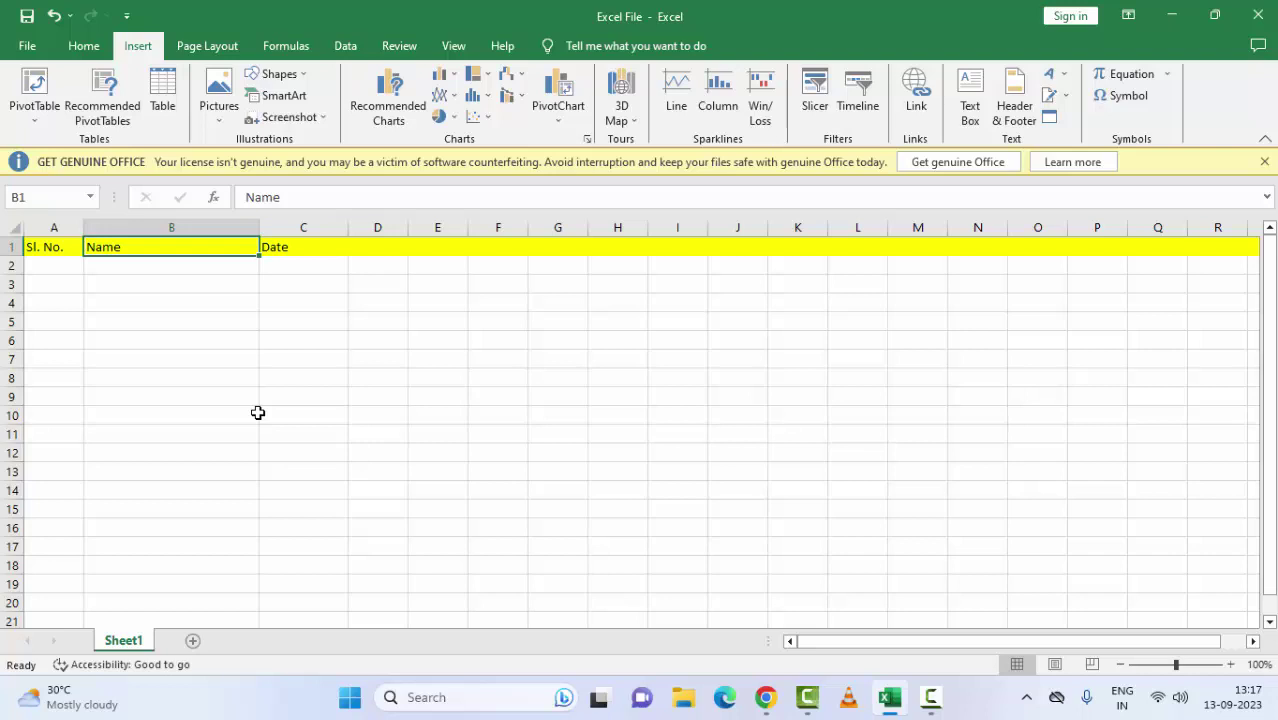
Set the Windows power mode to Best performance in Settings > System > Power, then close Settings
click(347, 705)
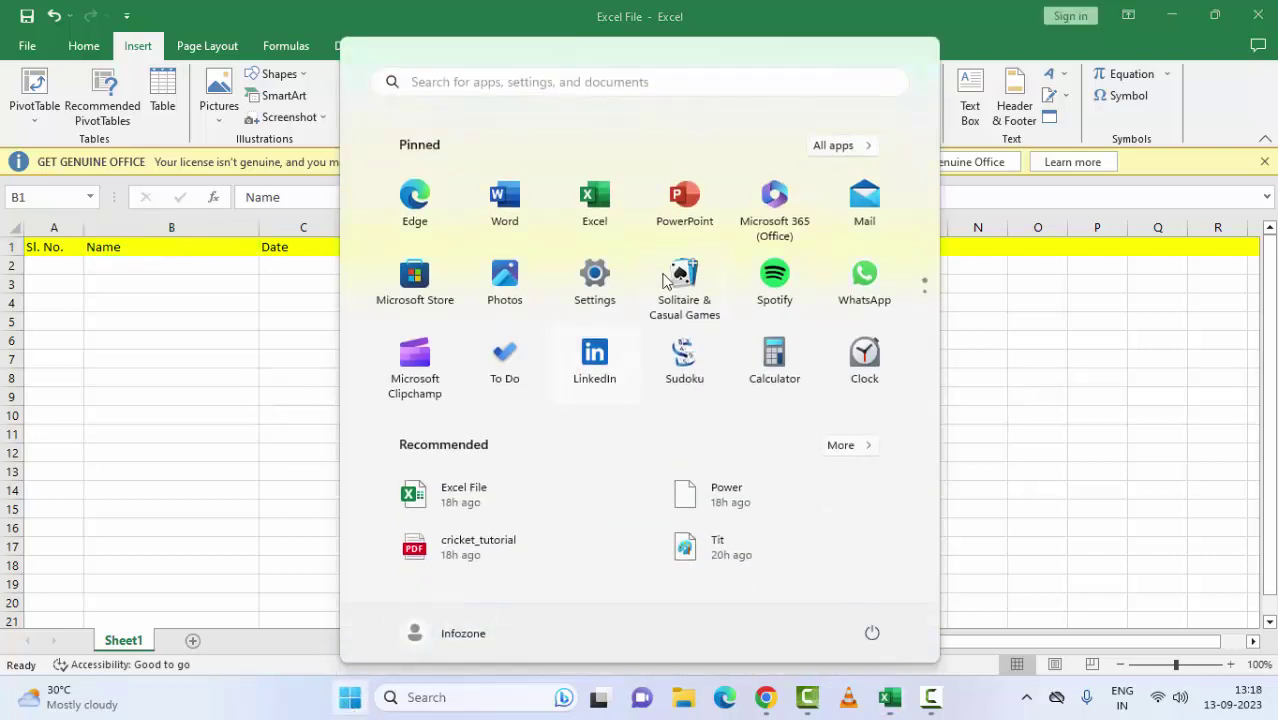
click(607, 283)
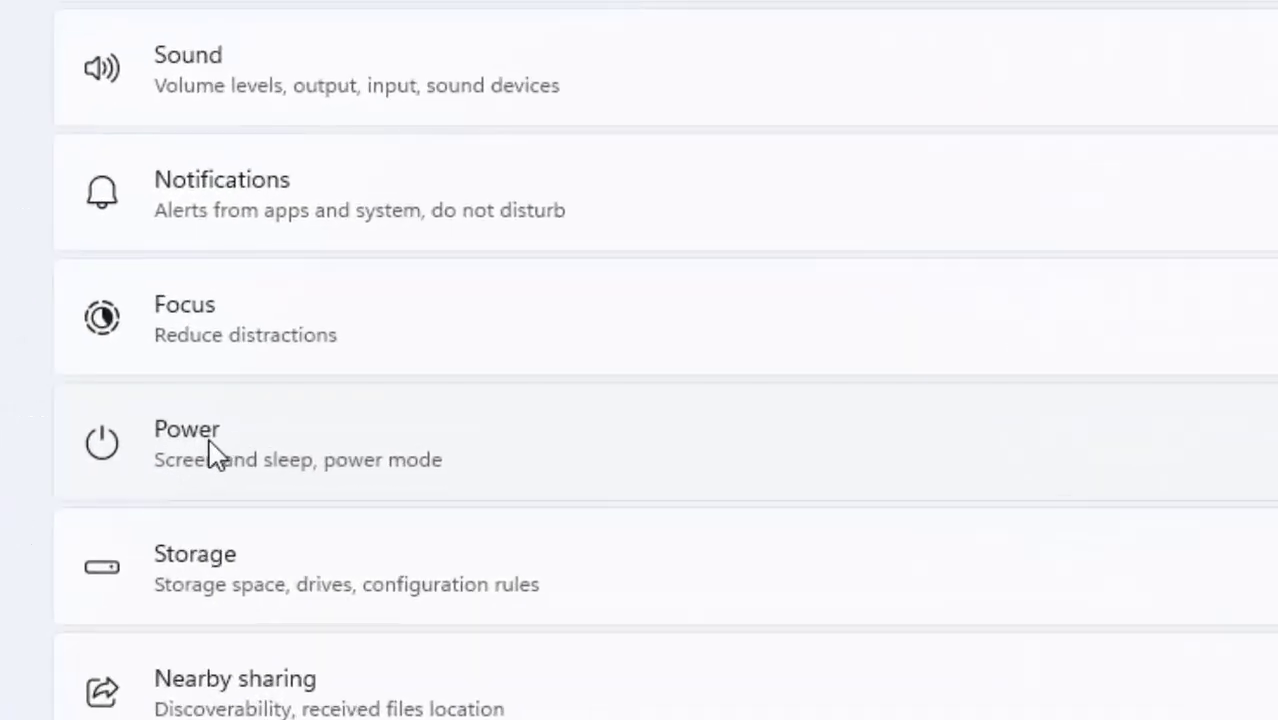
click(213, 455)
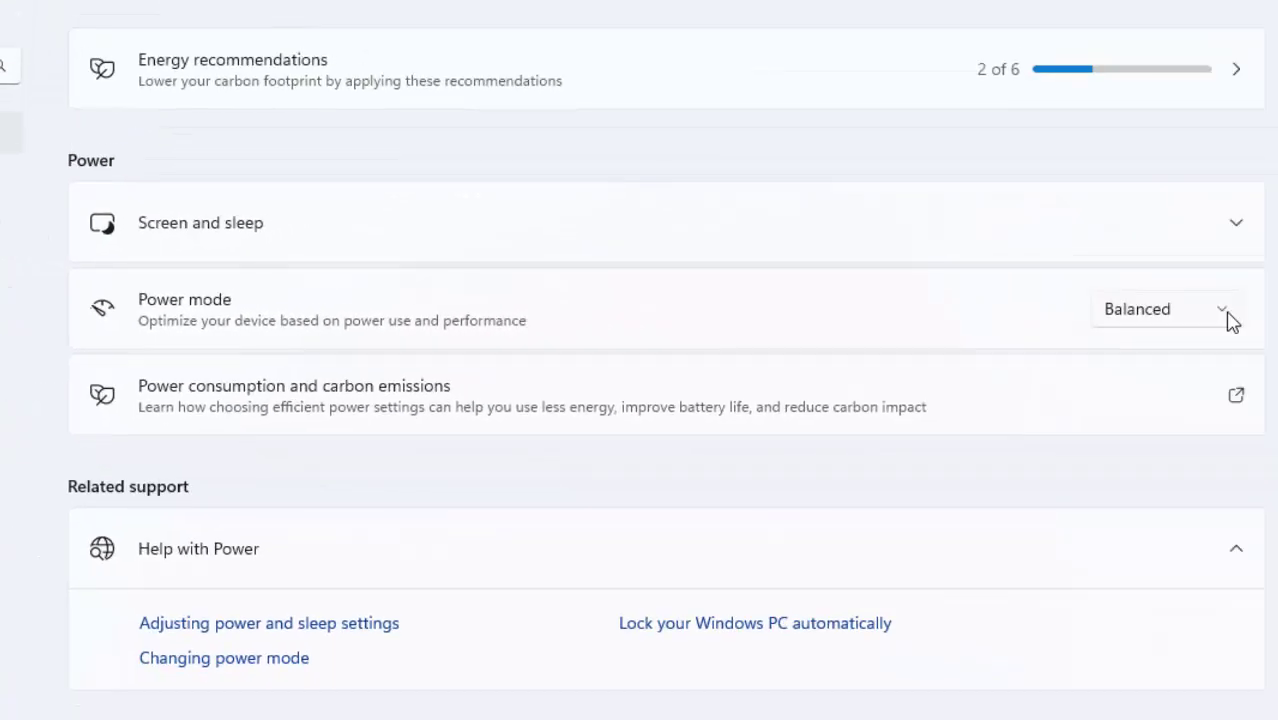
click(1228, 314)
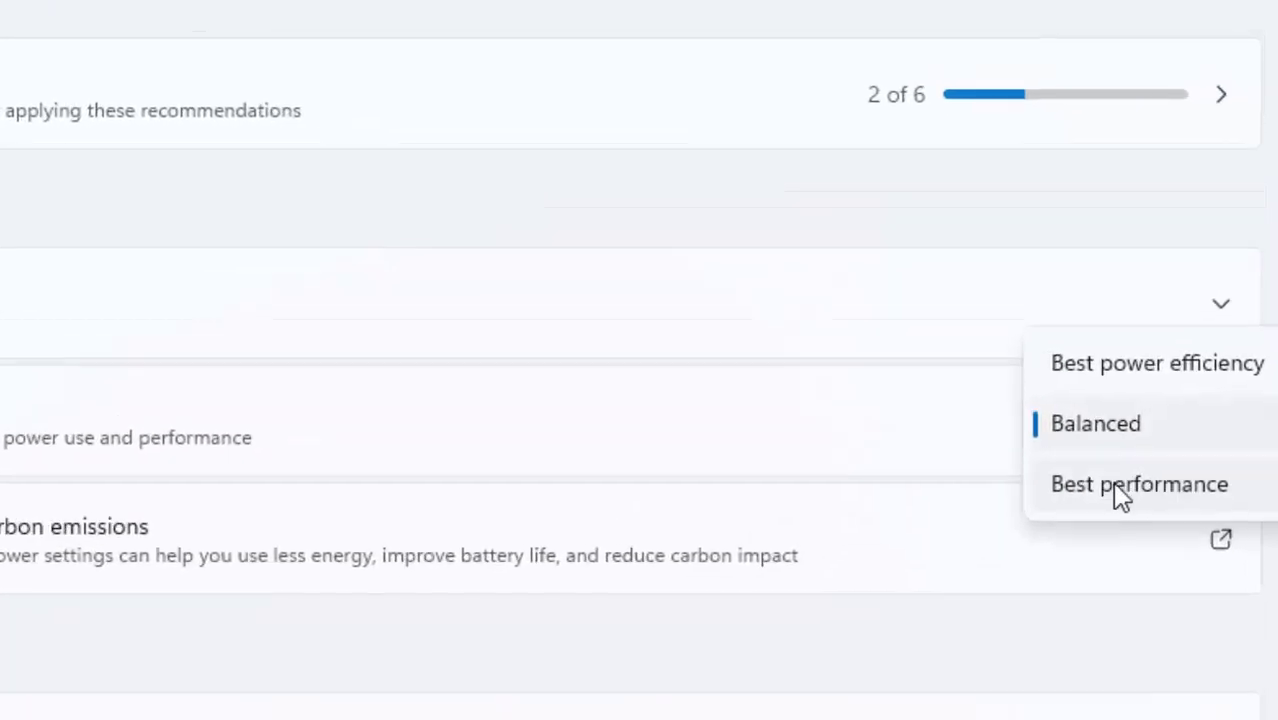
click(1097, 520)
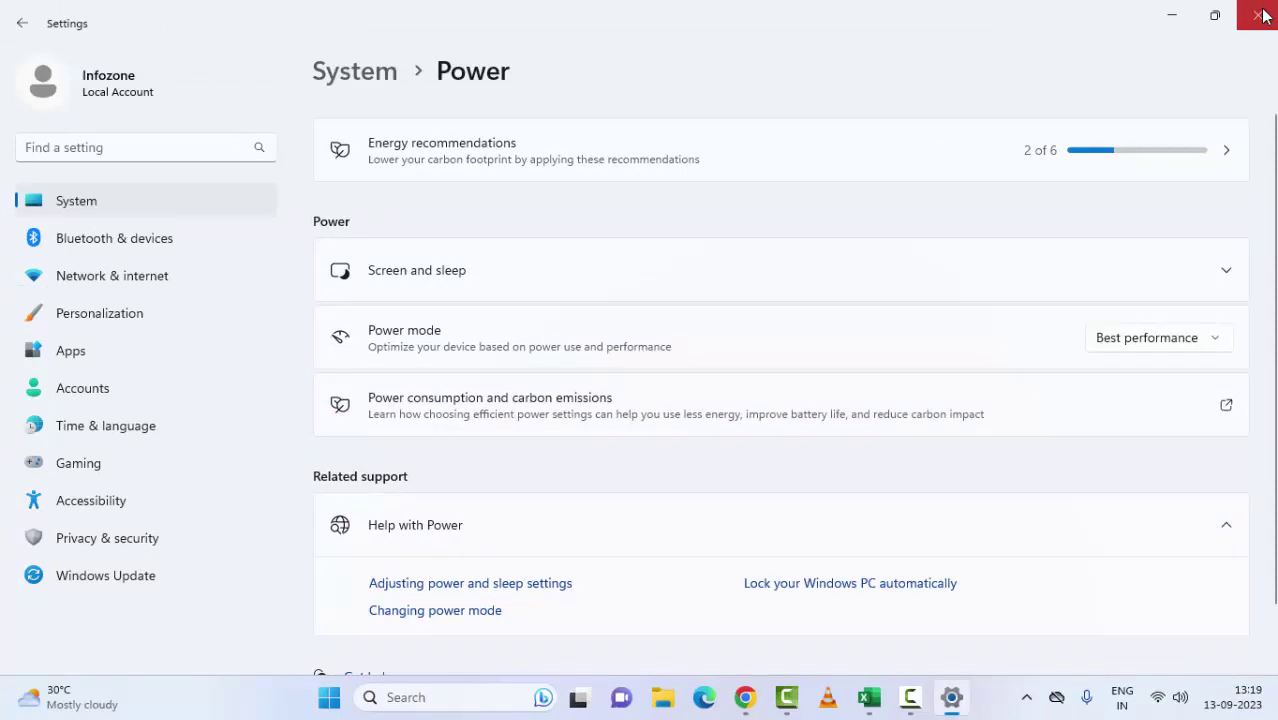
click(1259, 15)
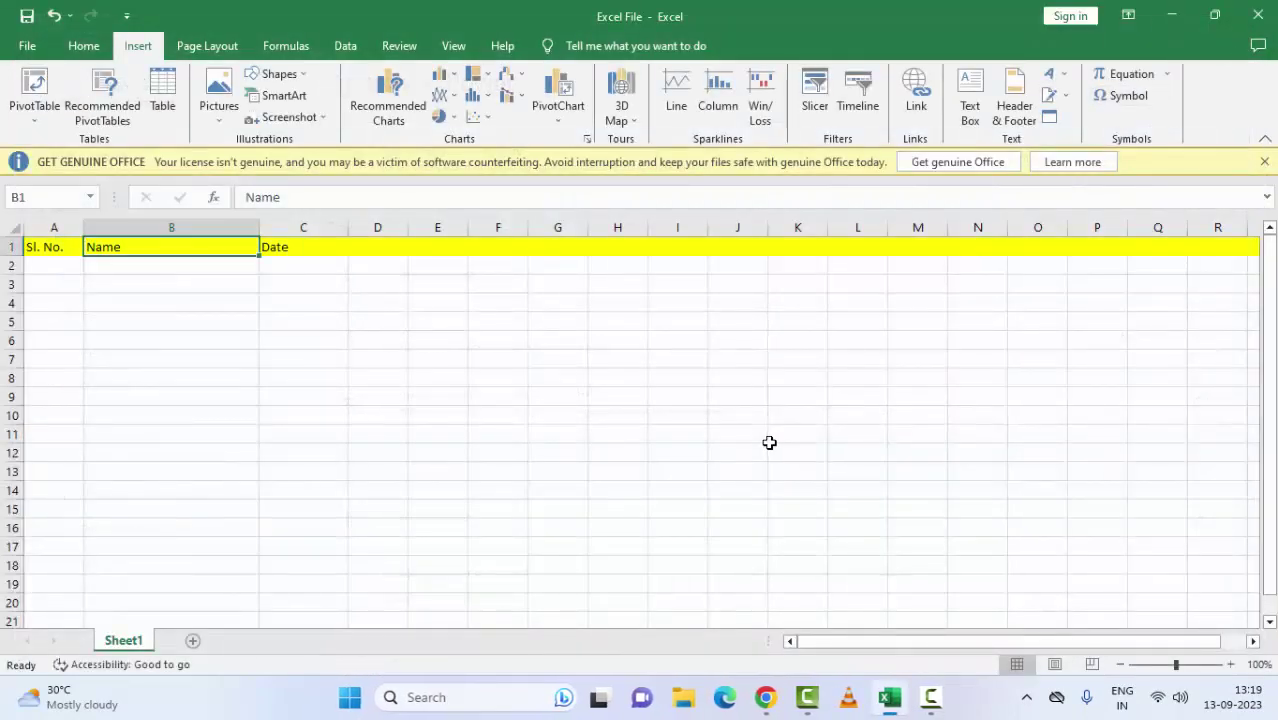
click(348, 702)
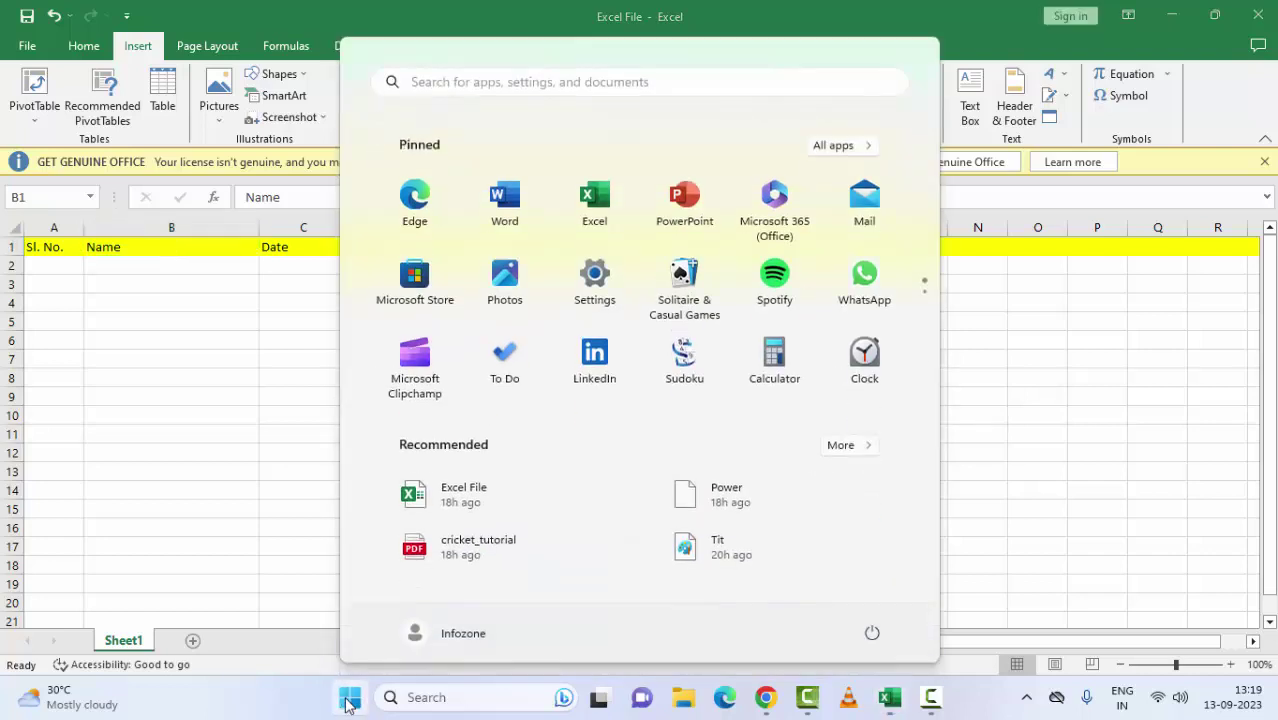
click(426, 697)
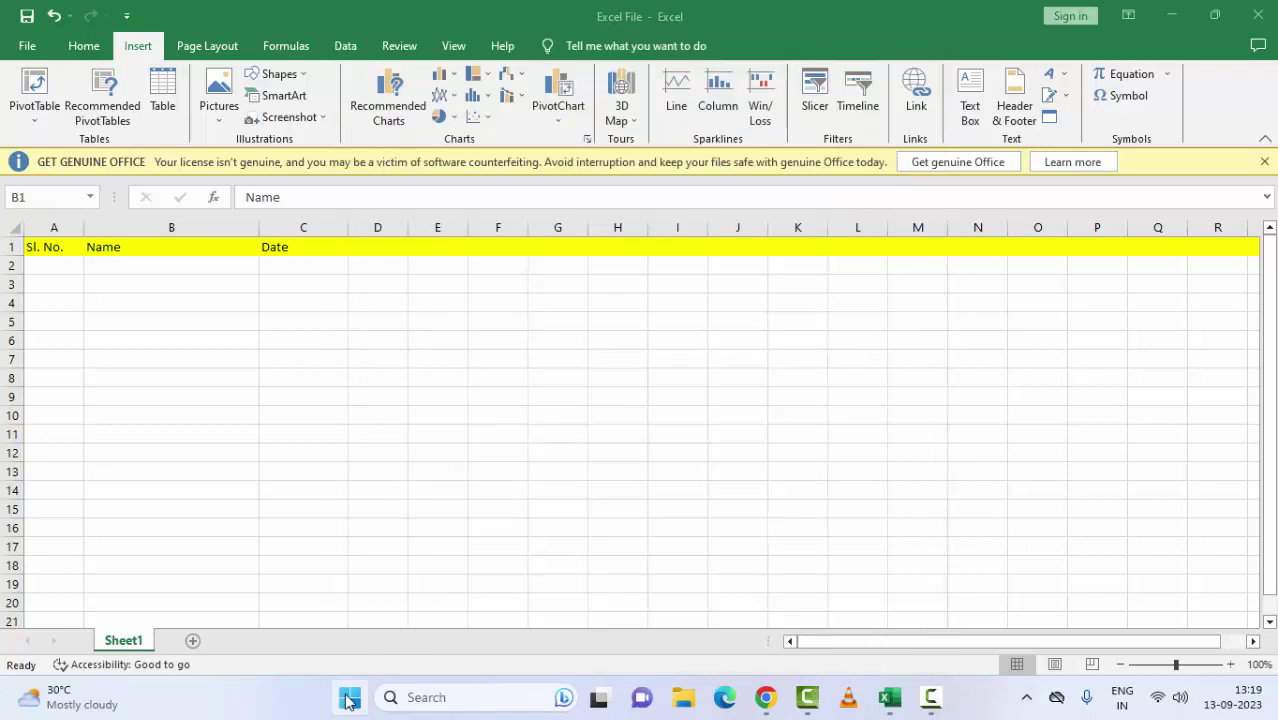
text(view advanced system)
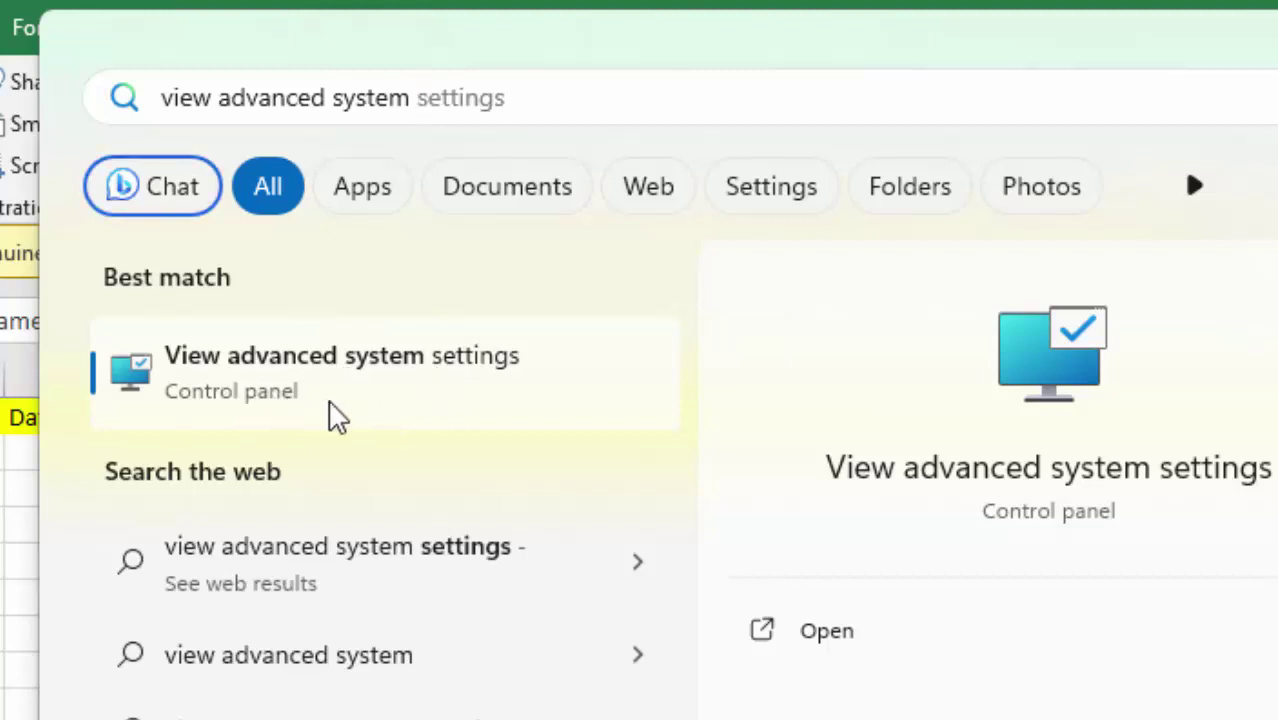
click(325, 405)
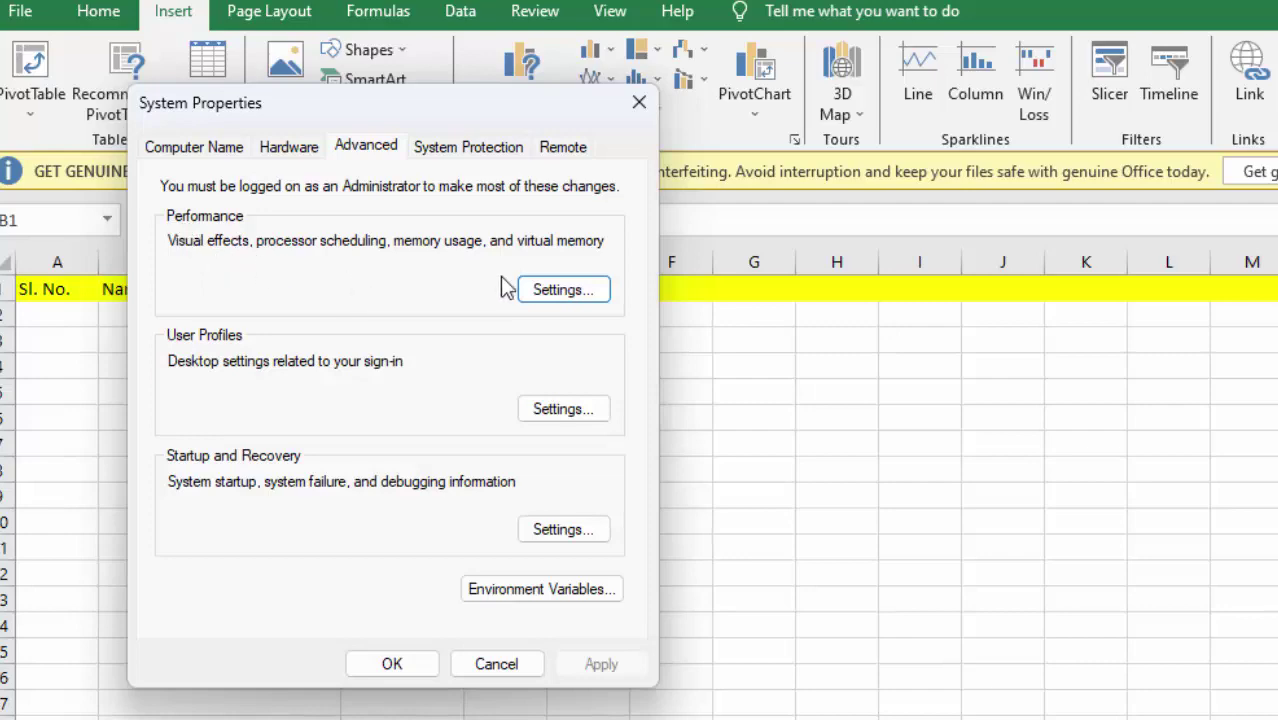
click(568, 300)
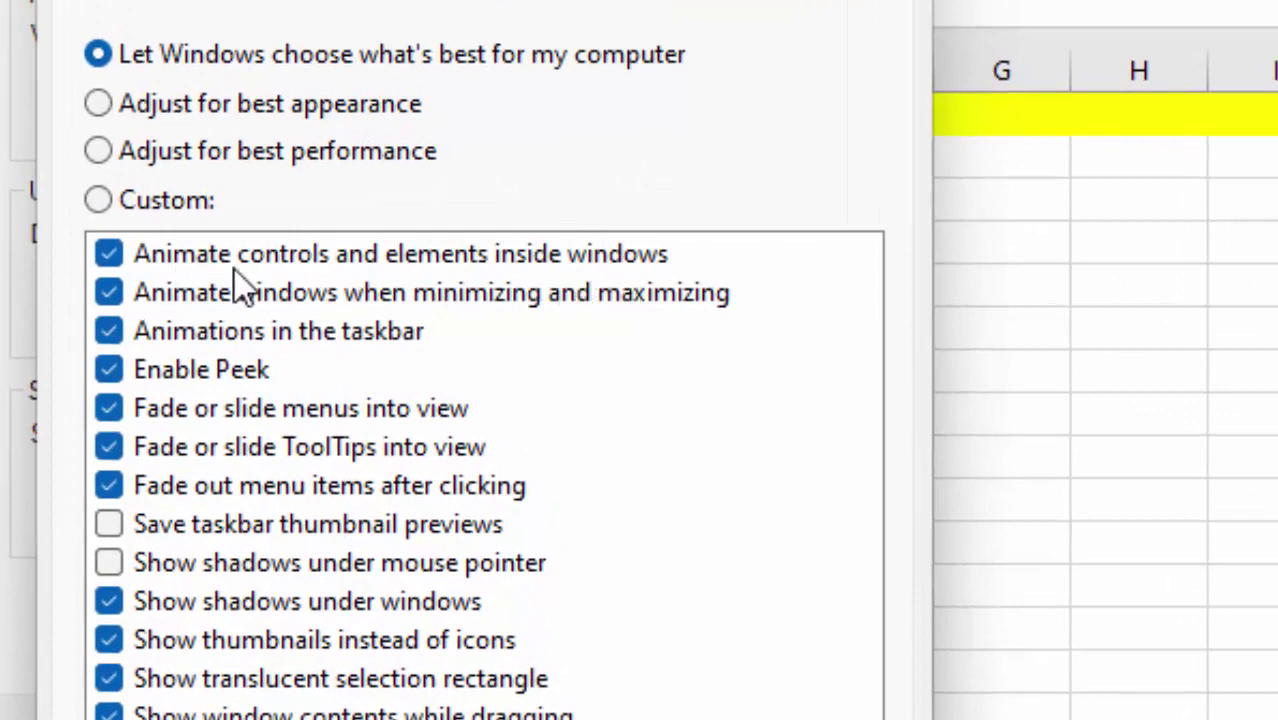
click(107, 254)
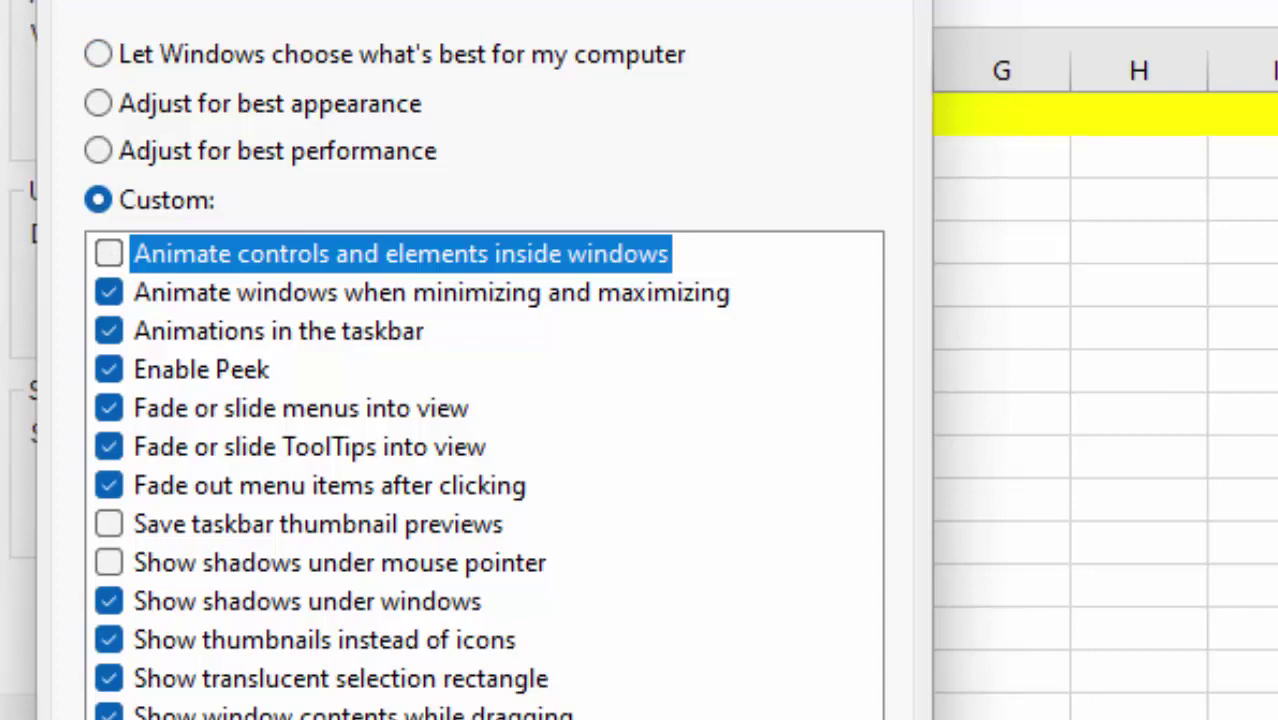
key(Return)
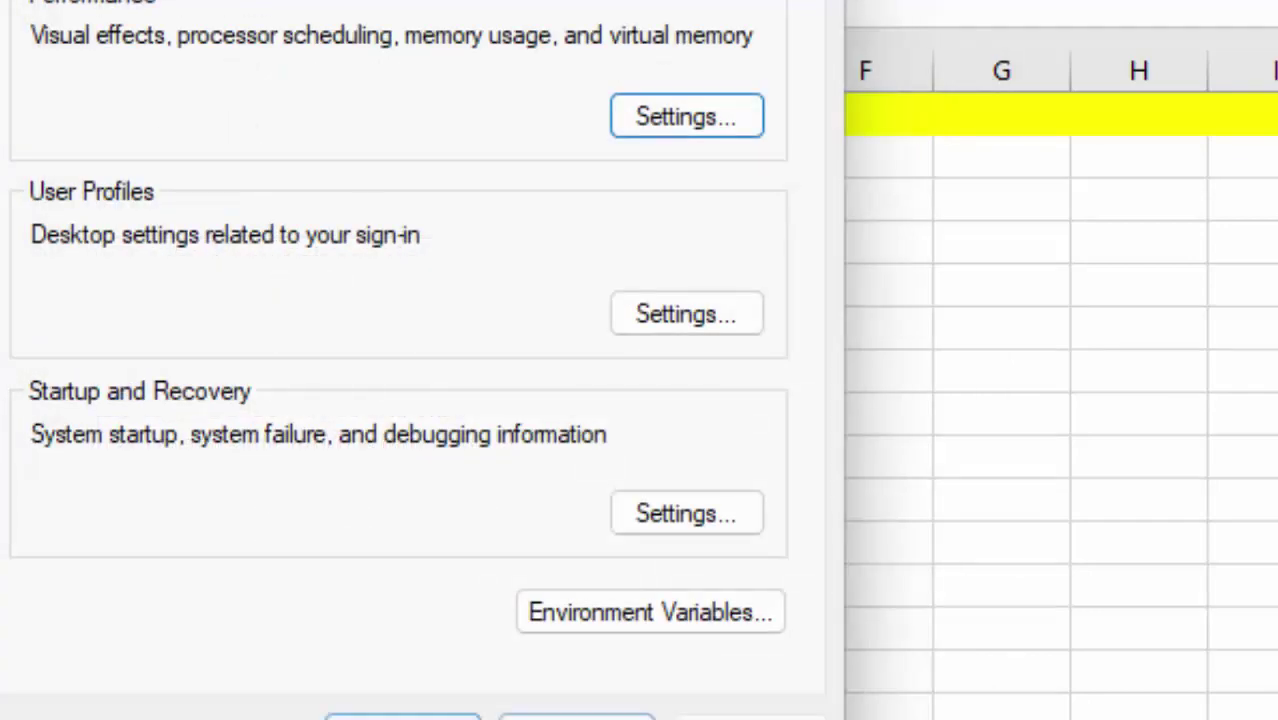
click(541, 700)
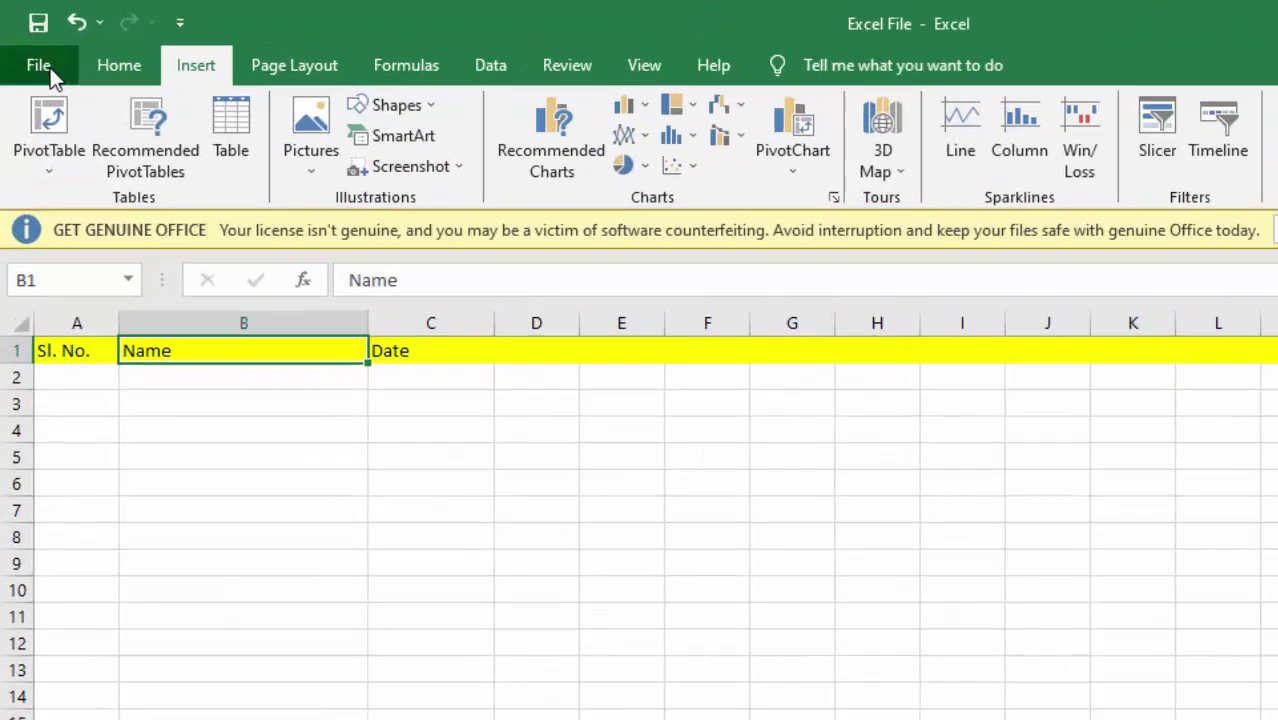
click(29, 46)
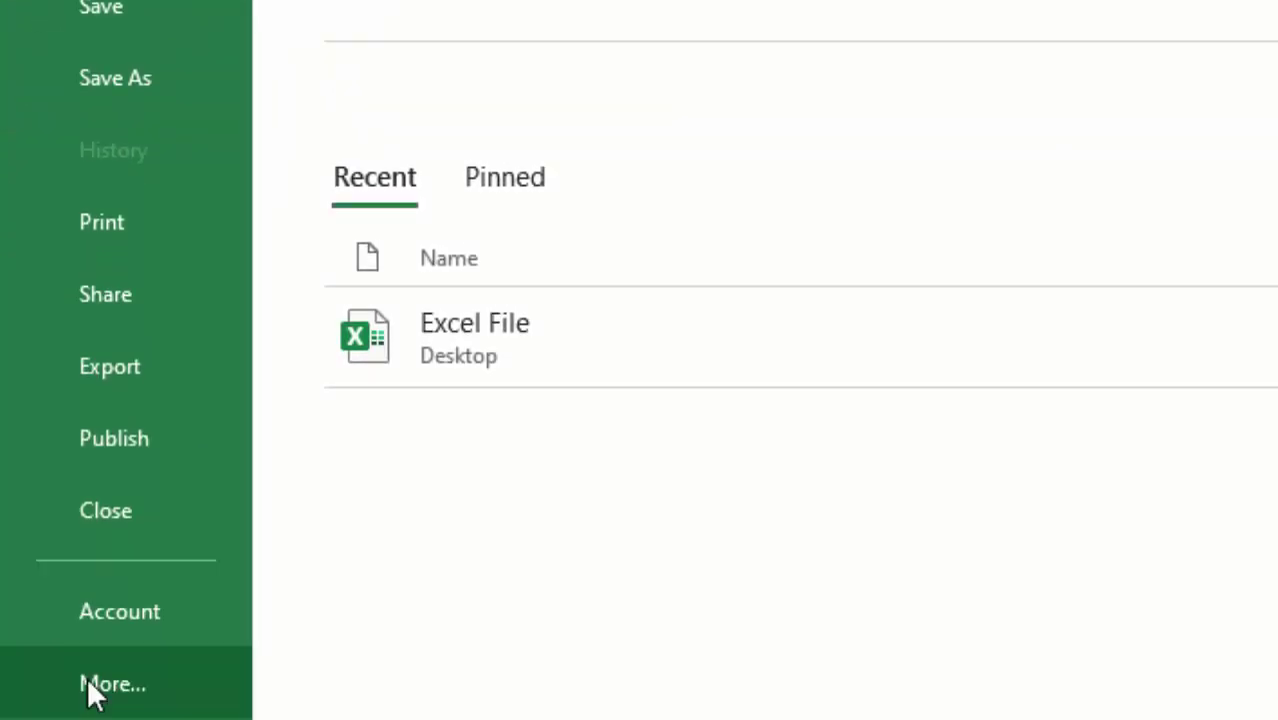
click(93, 686)
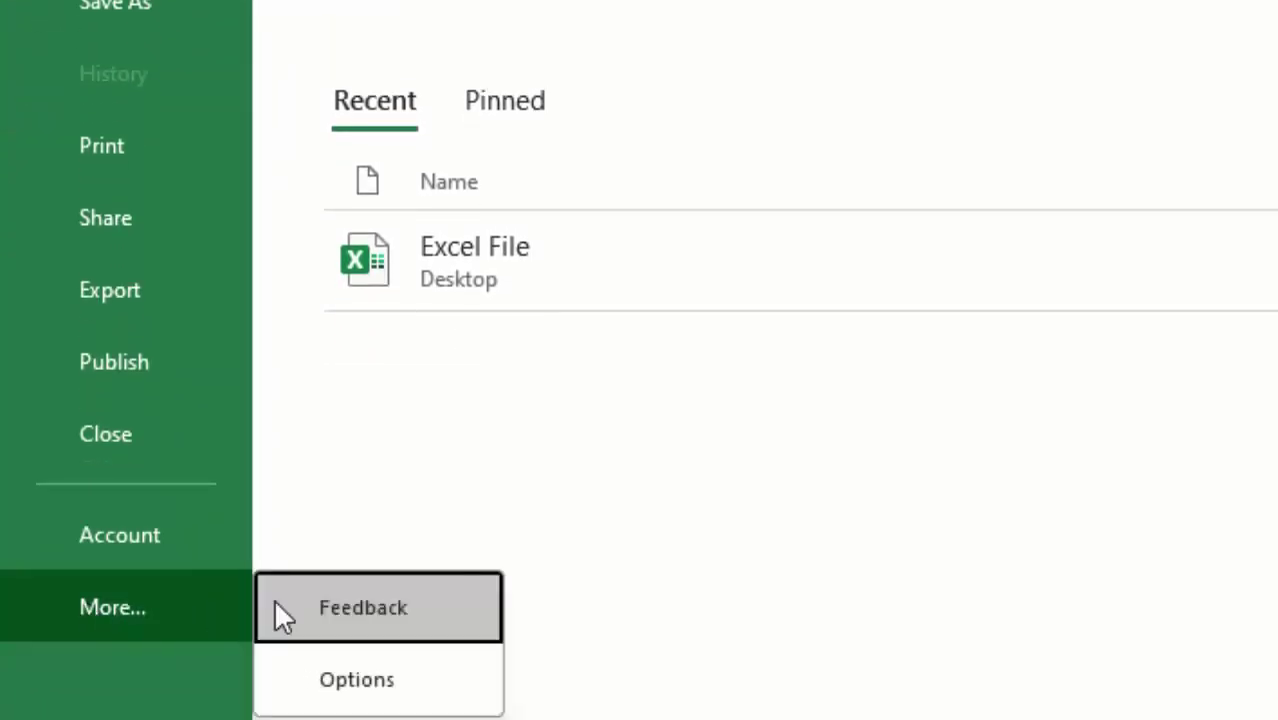
click(368, 699)
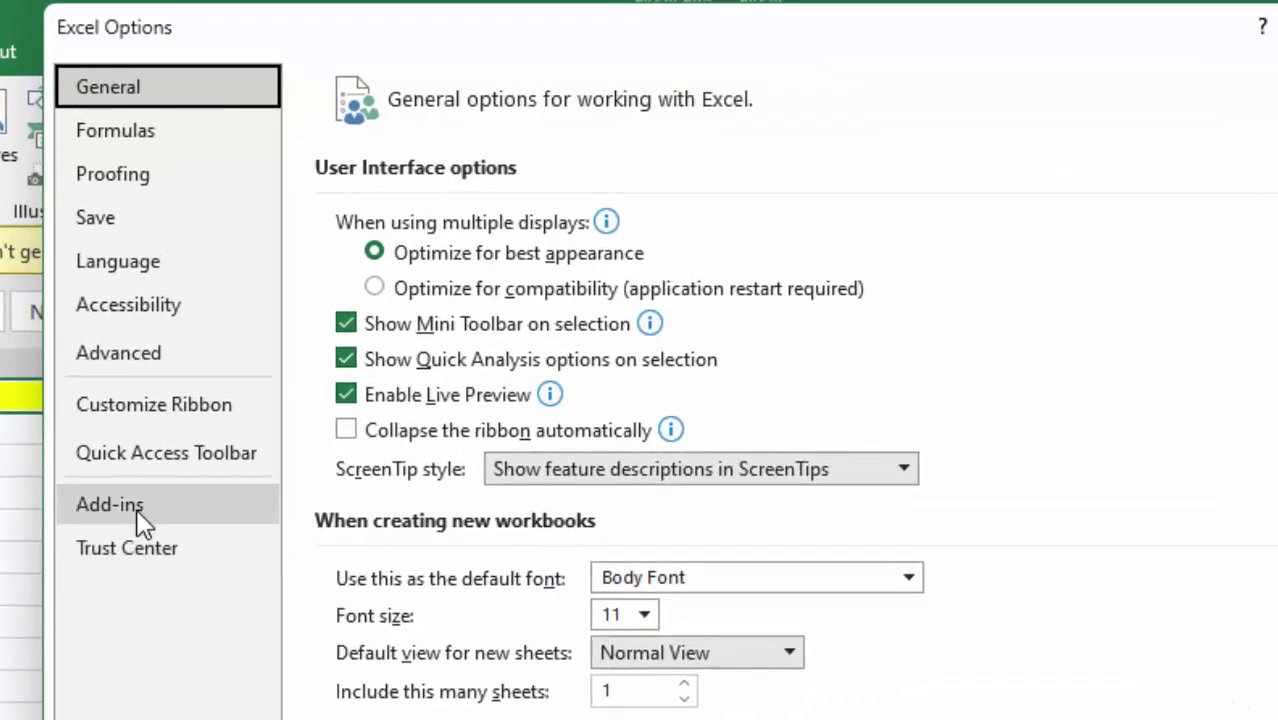
click(140, 518)
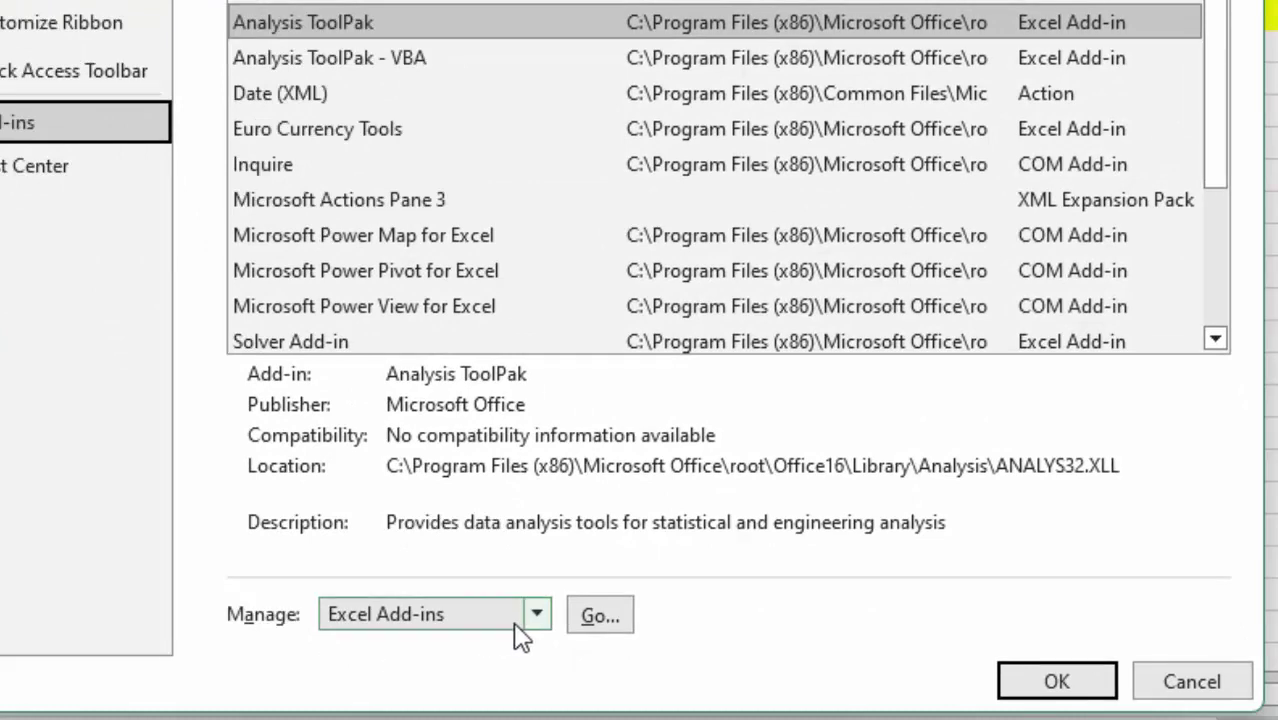
click(539, 618)
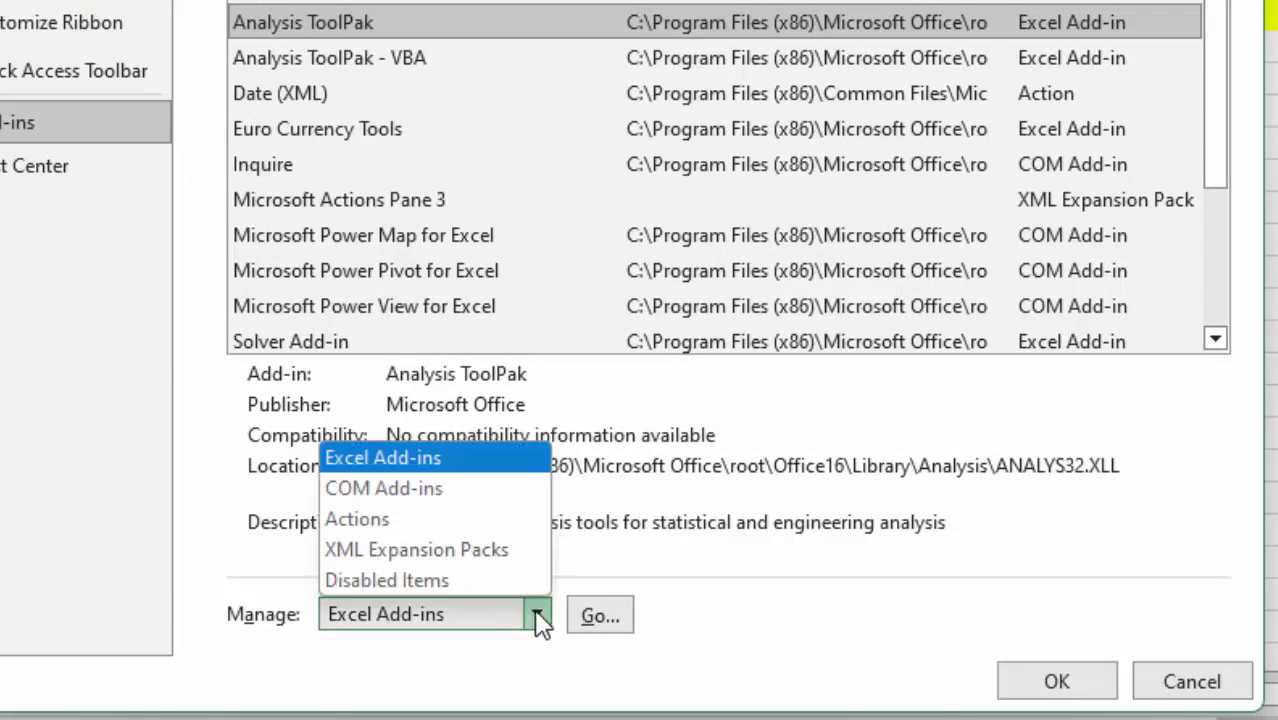
click(420, 460)
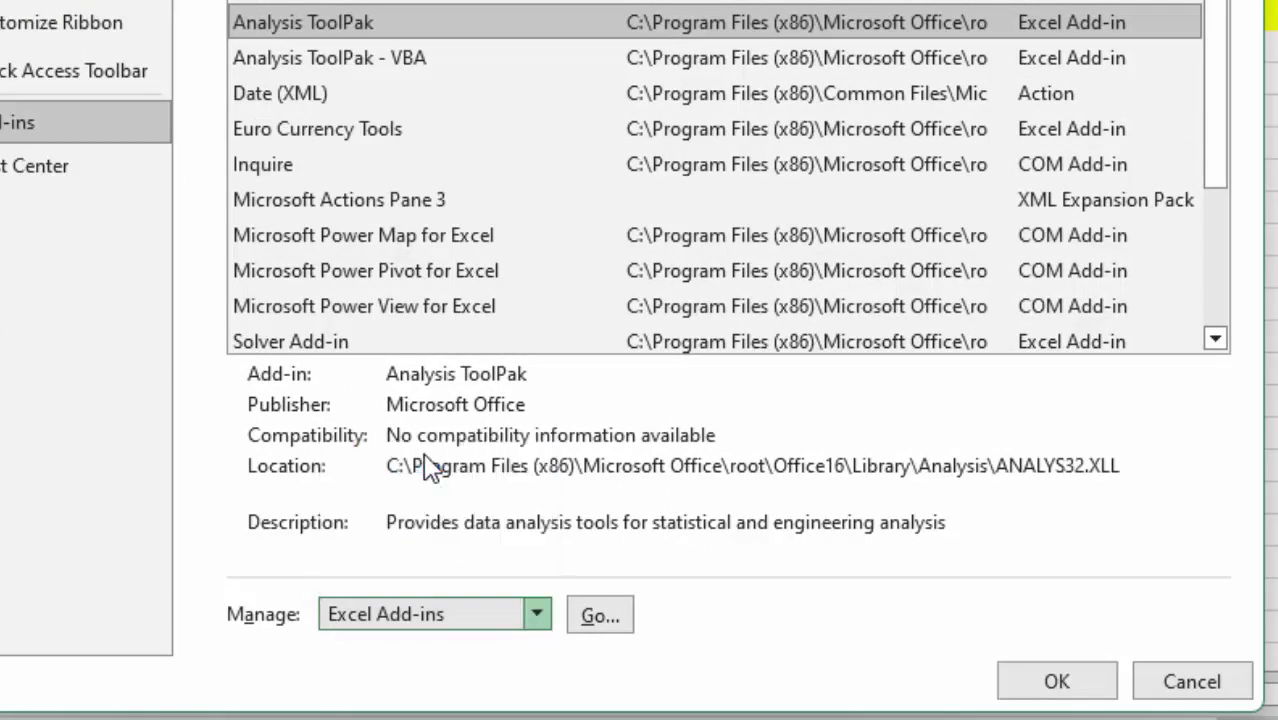
click(598, 614)
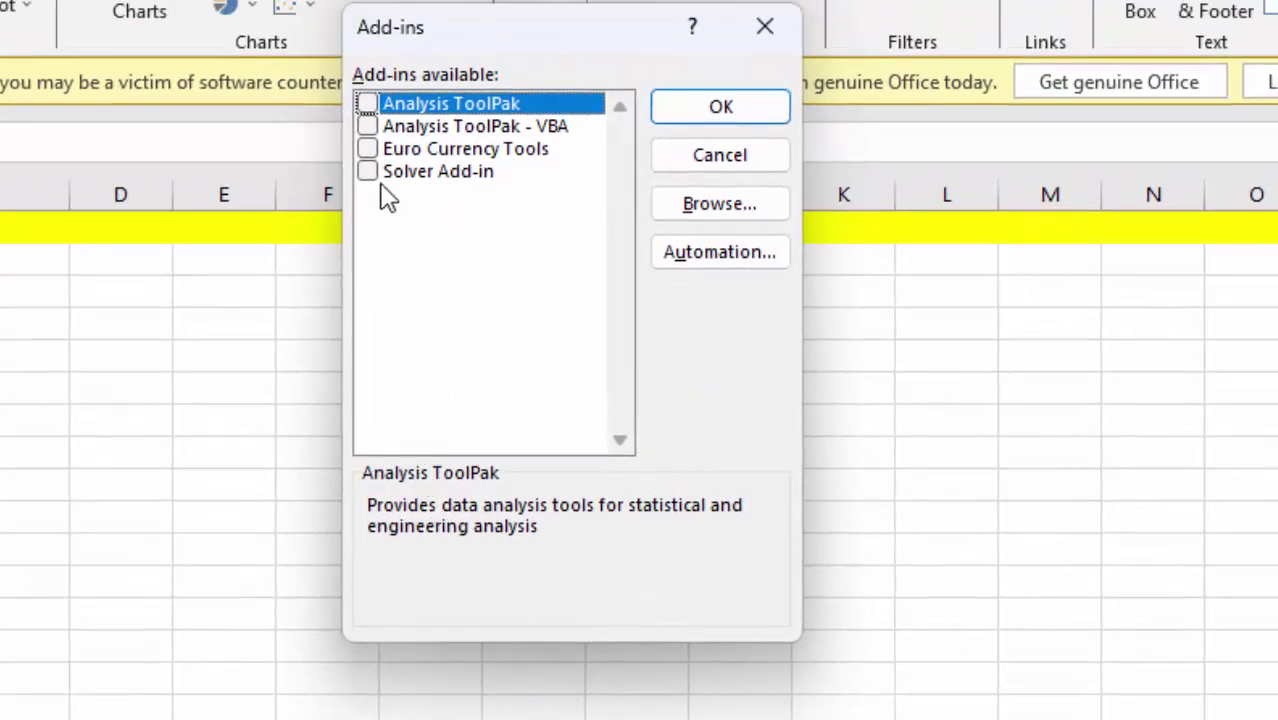
click(372, 148)
click(370, 120)
click(367, 126)
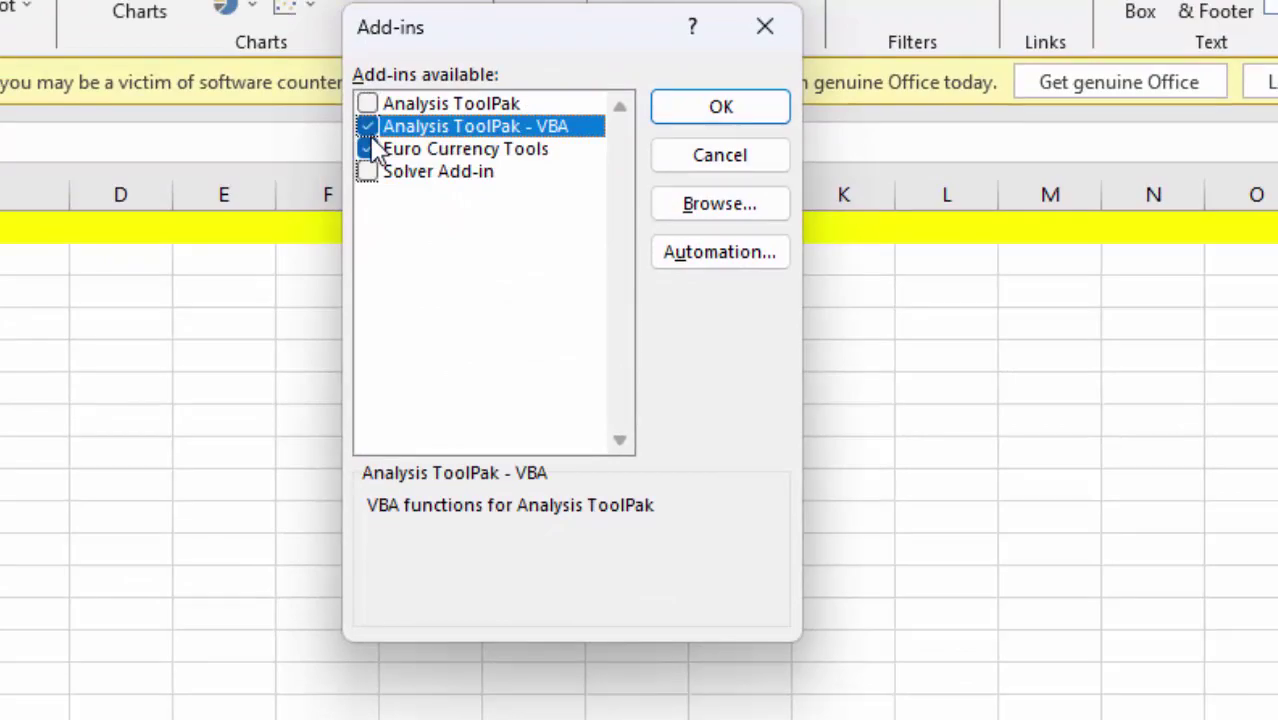
click(367, 148)
click(367, 126)
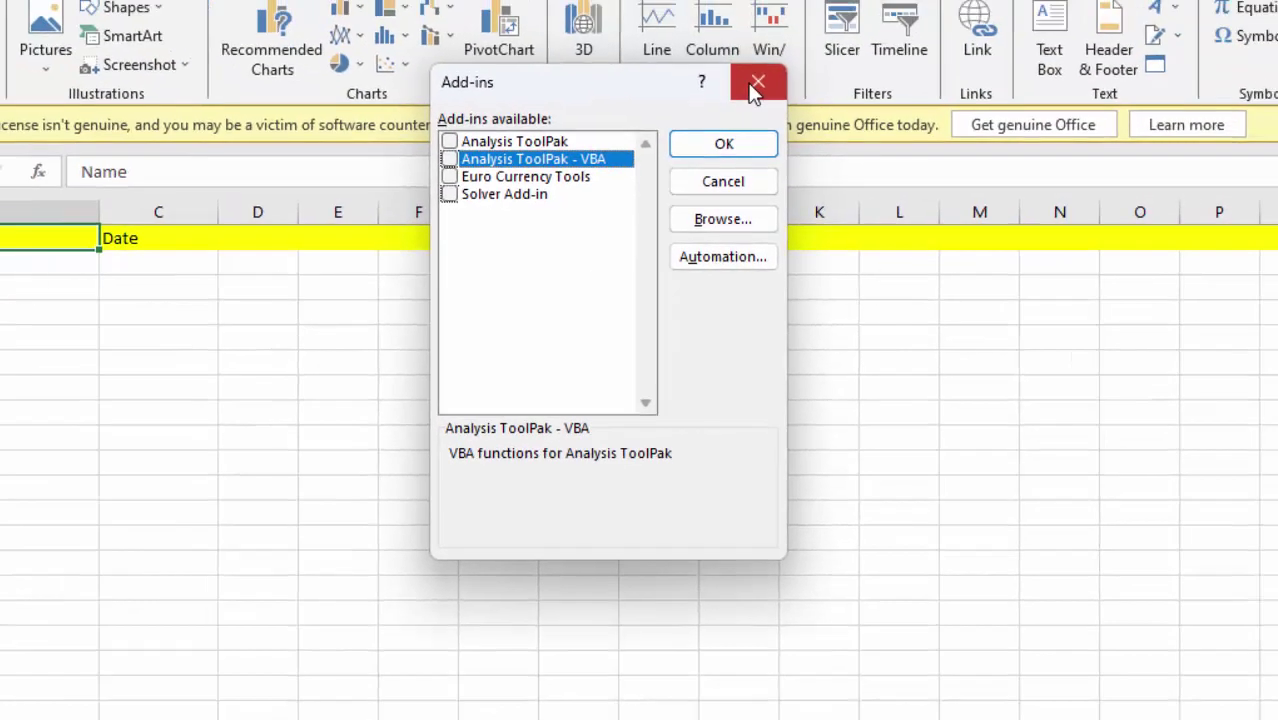
click(763, 30)
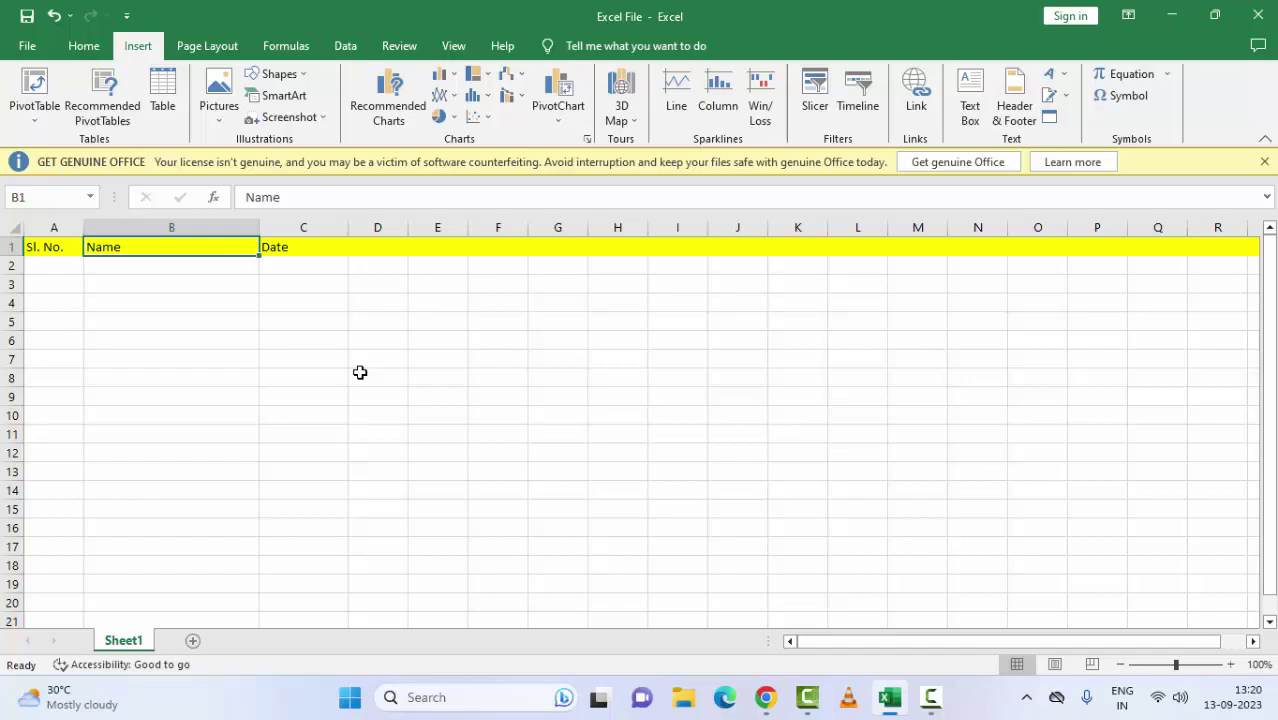
Open the COM Add-ins manager from the Add-ins page of Excel Options
click(30, 46)
click(63, 615)
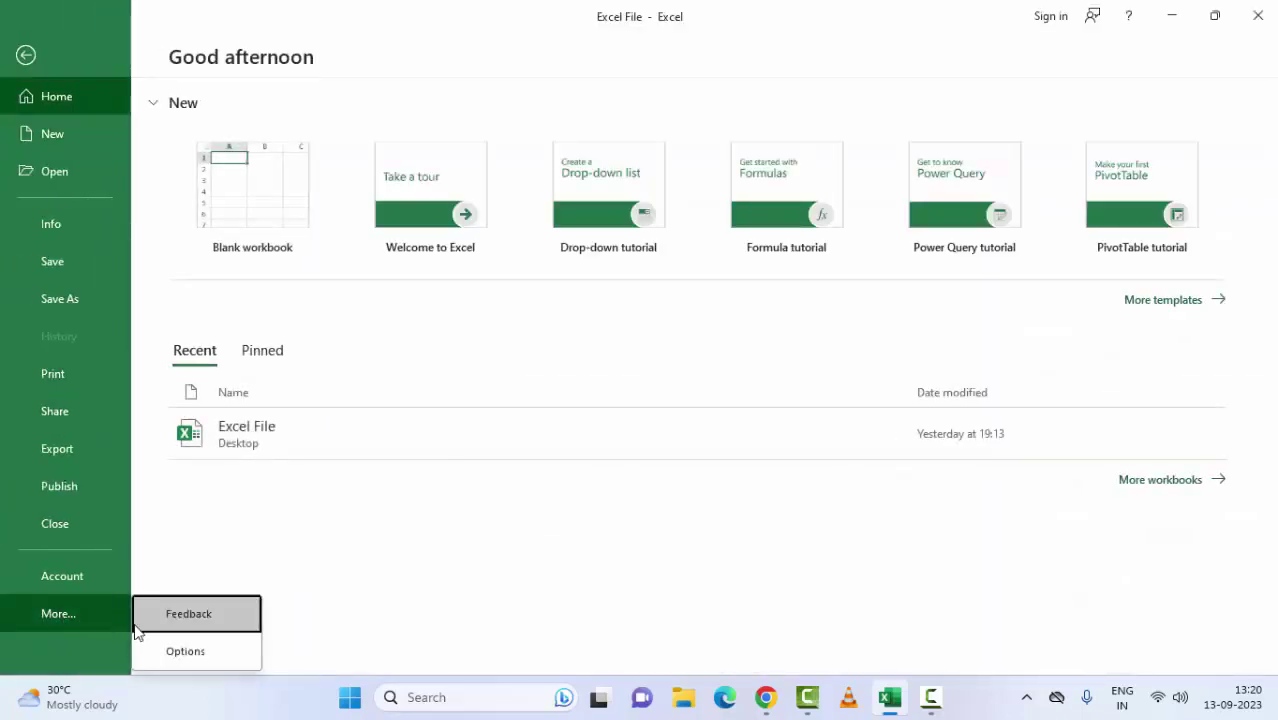
click(163, 647)
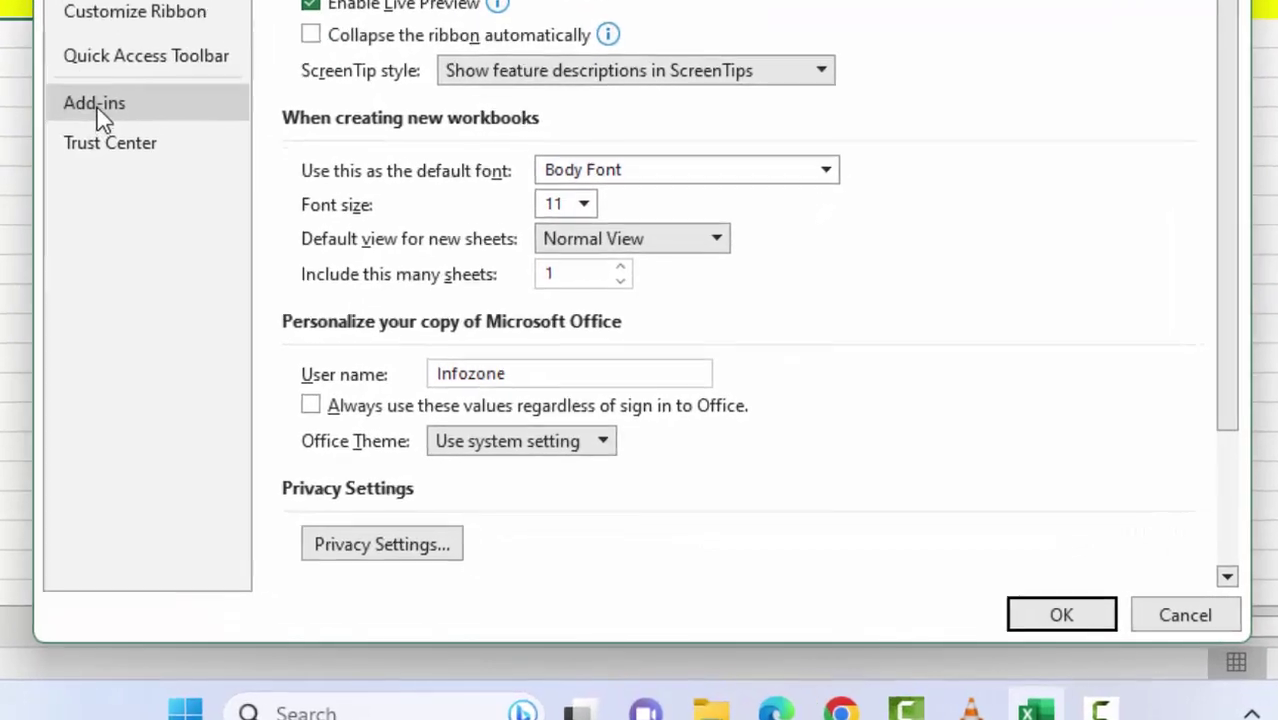
click(295, 303)
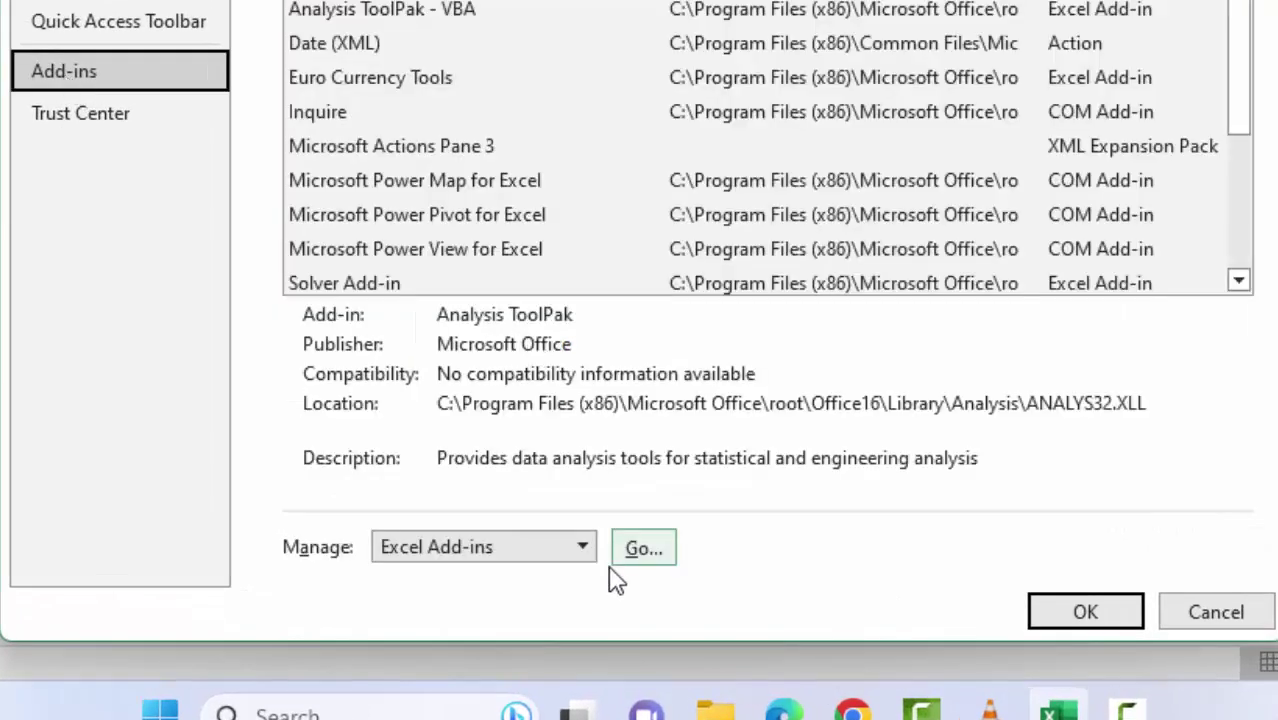
click(584, 548)
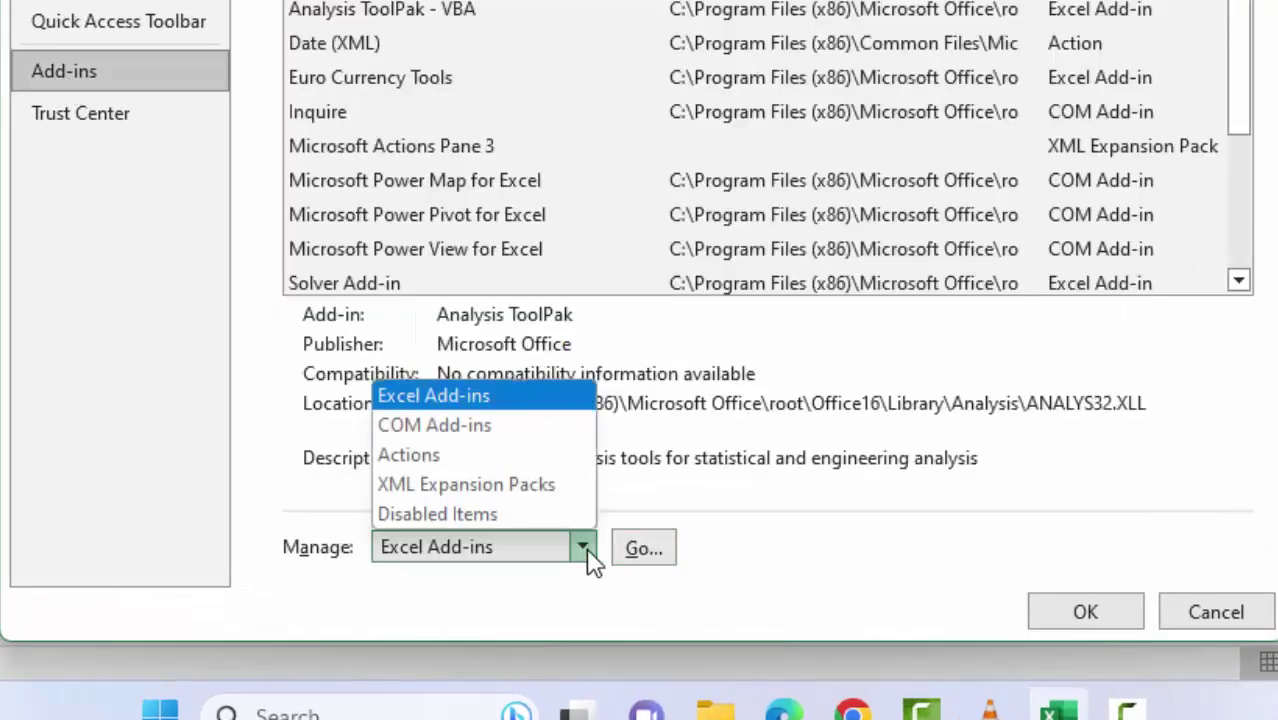
click(466, 430)
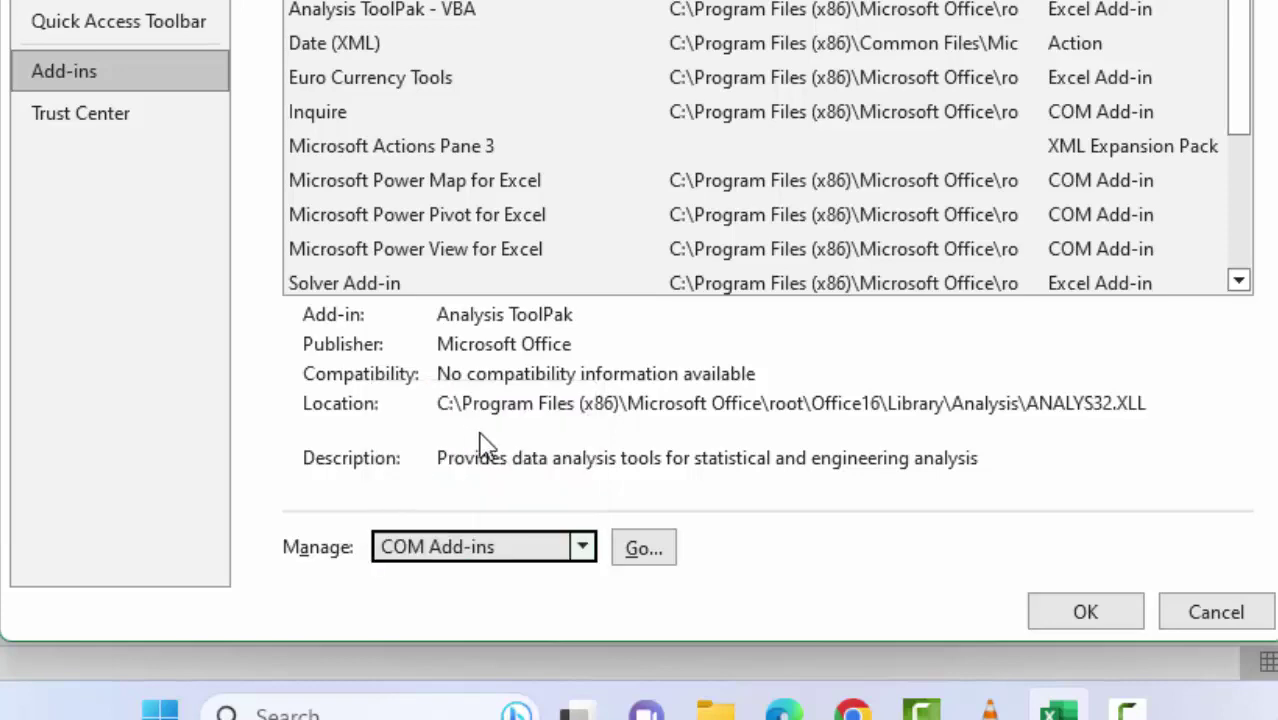
click(645, 549)
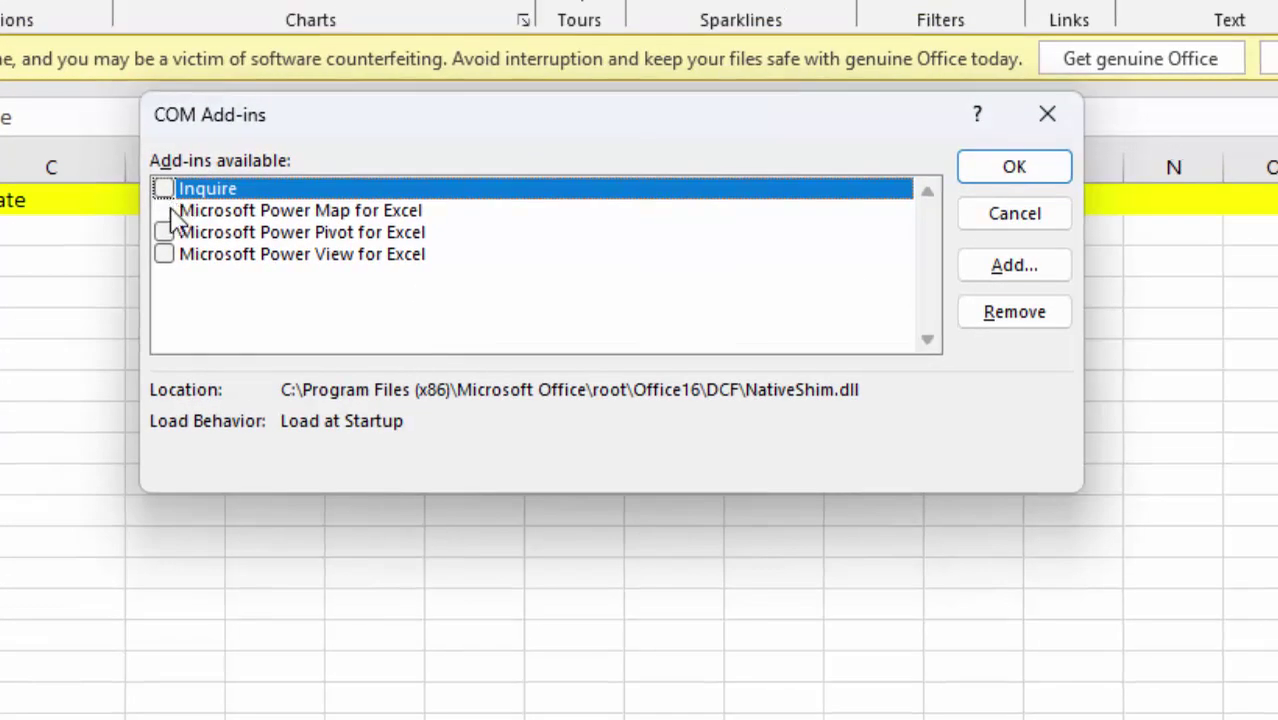
Uncheck the Power Map, Power Pivot and Power View add-ins and close the dialog
click(172, 212)
click(171, 233)
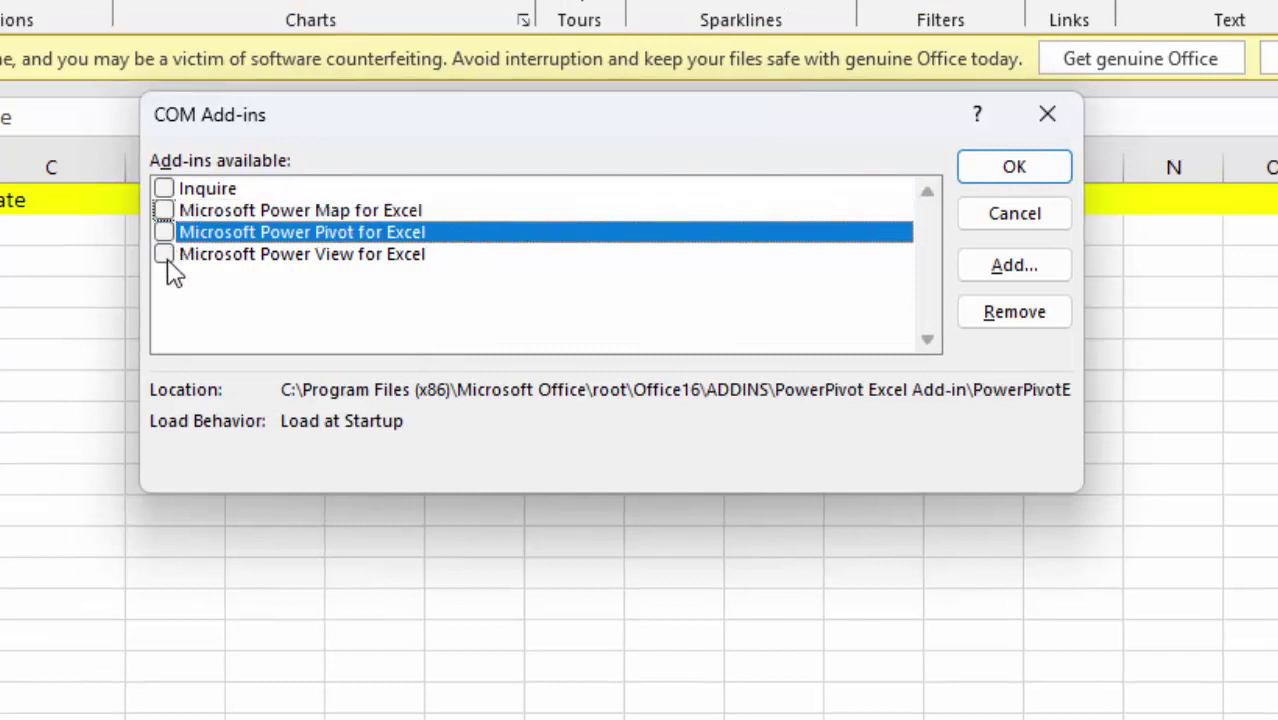
click(171, 255)
click(167, 232)
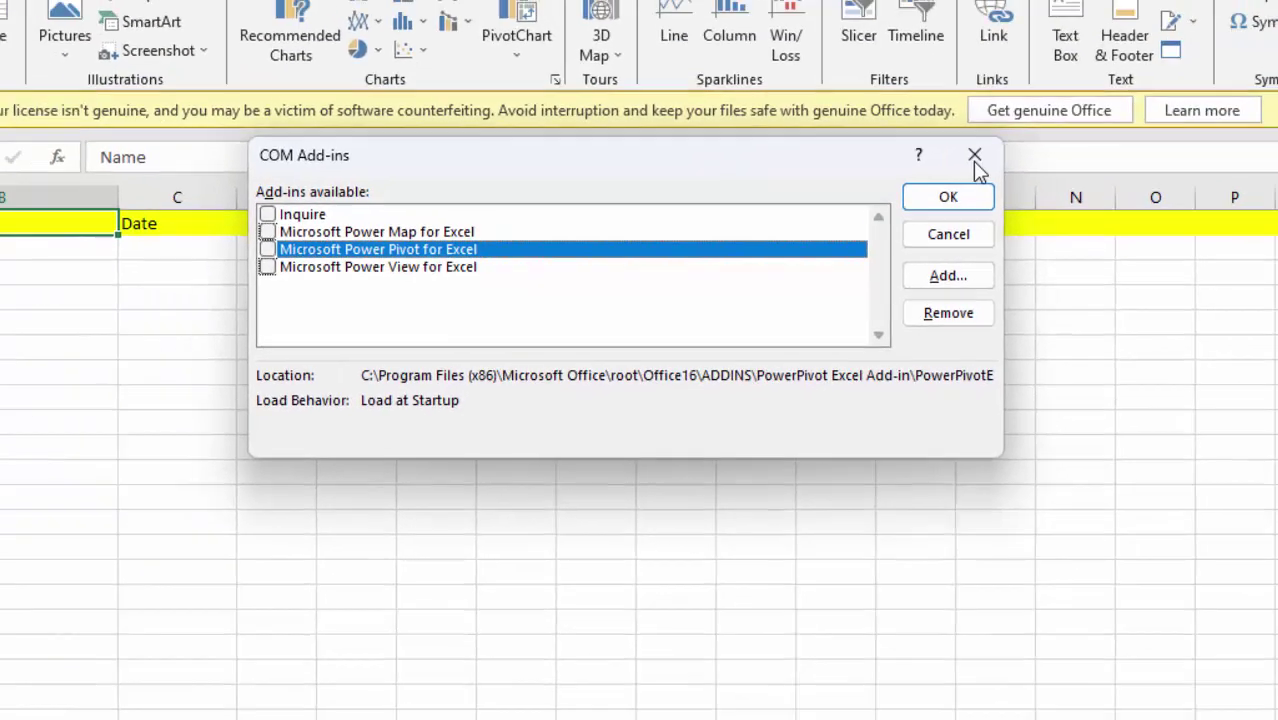
click(1047, 114)
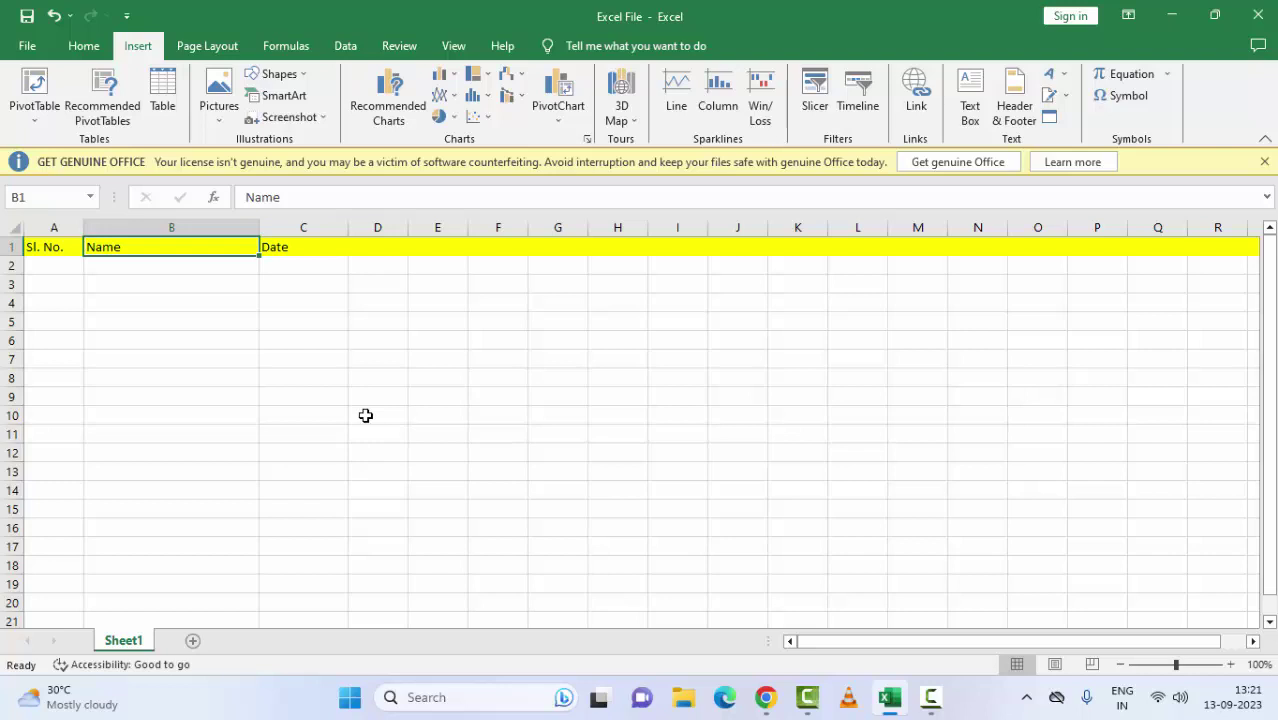
Save and close the workbook, then browse to Excel File on the Desktop but cancel opening it
key(ctrl+w)
click(648, 381)
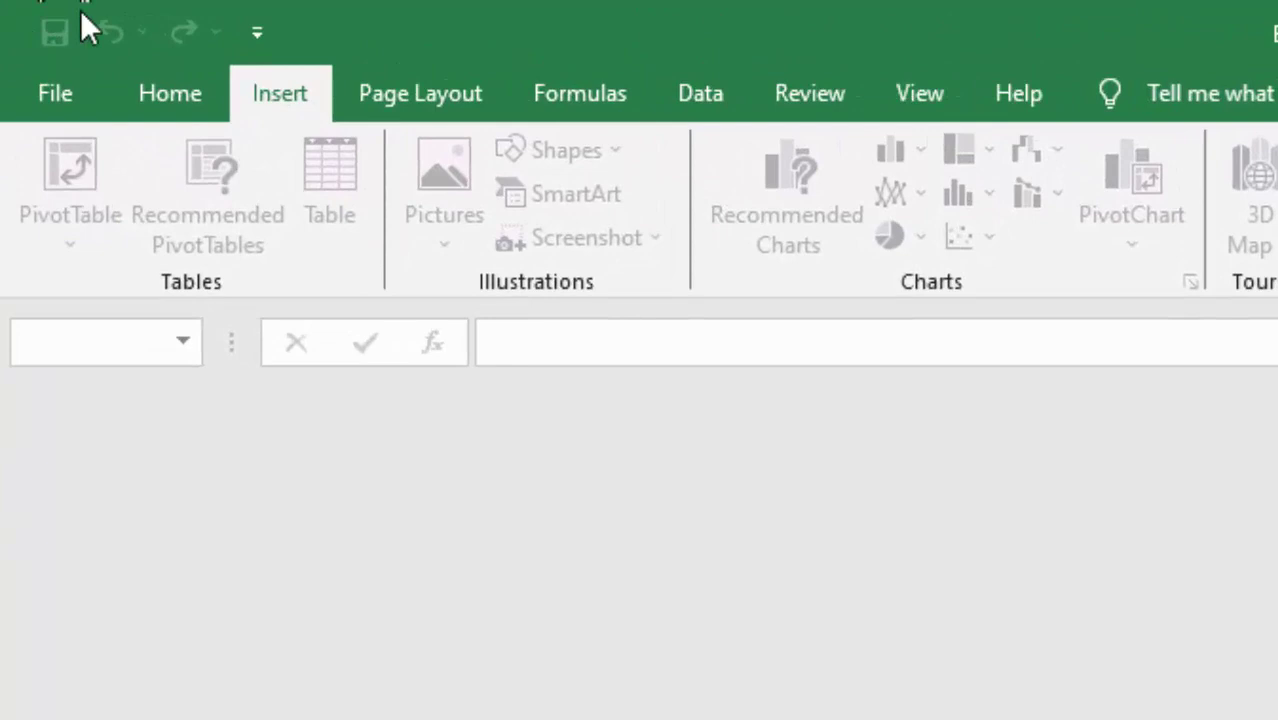
click(69, 95)
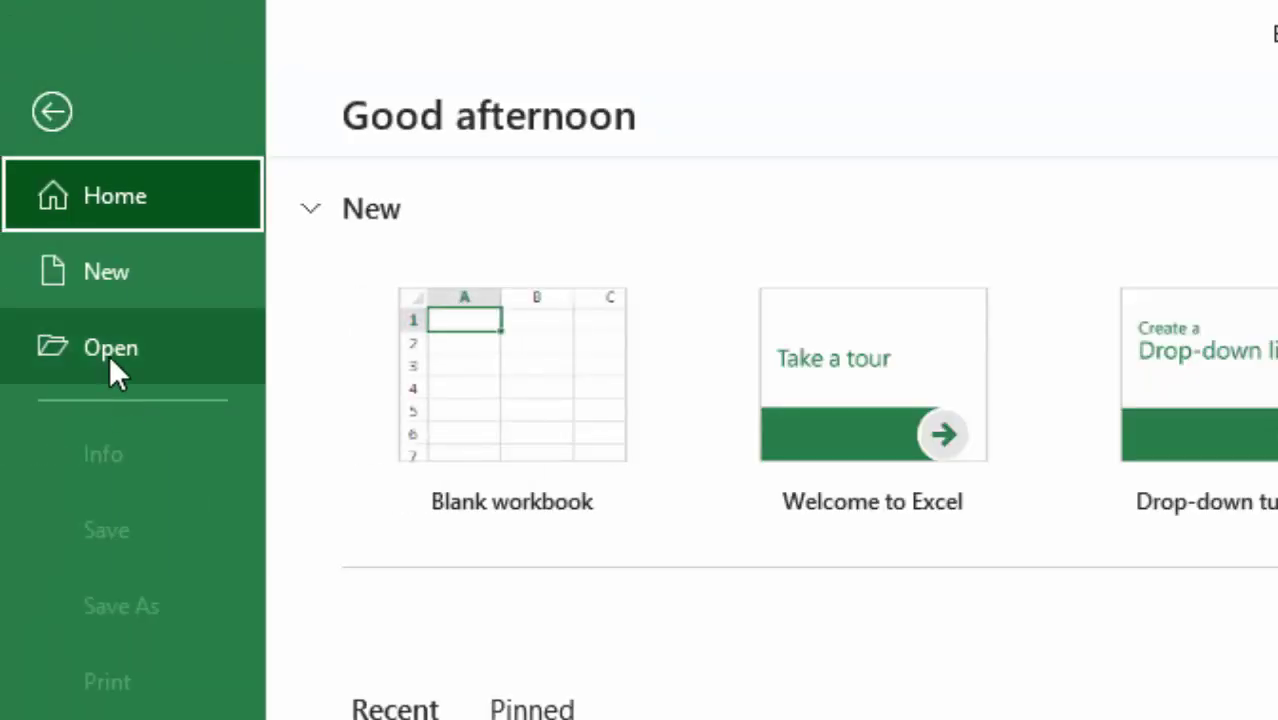
click(109, 355)
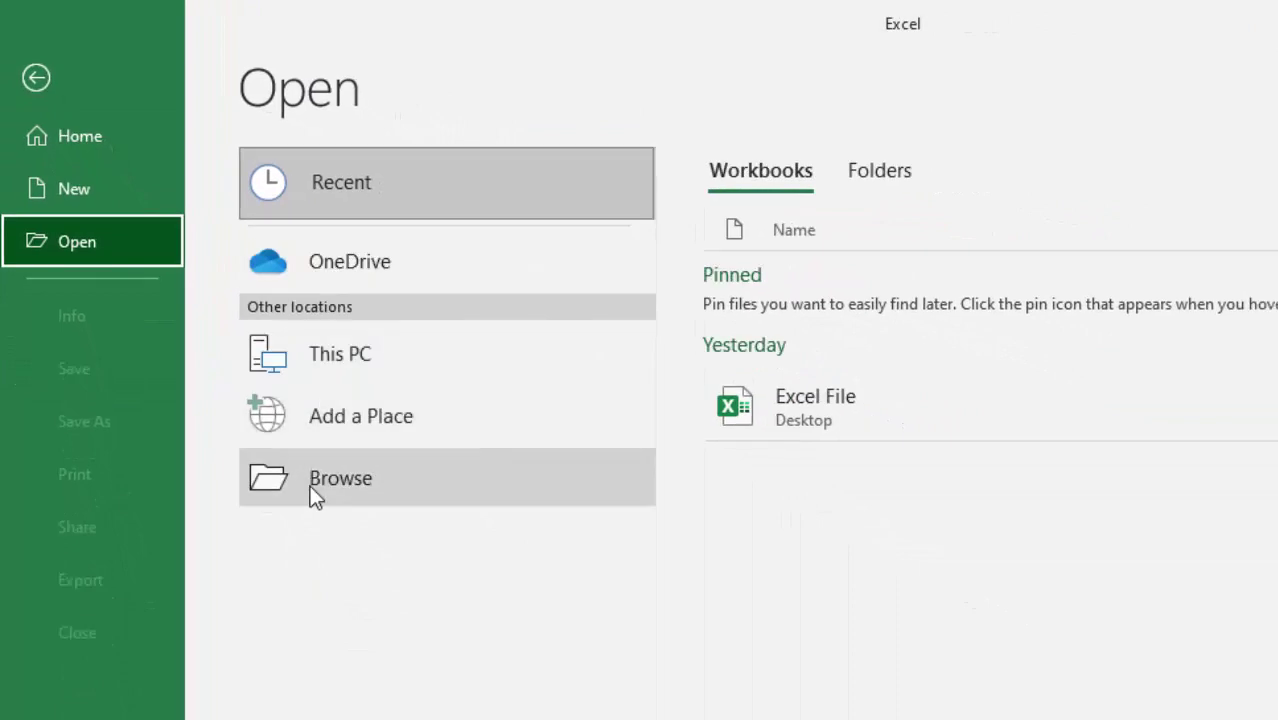
click(312, 487)
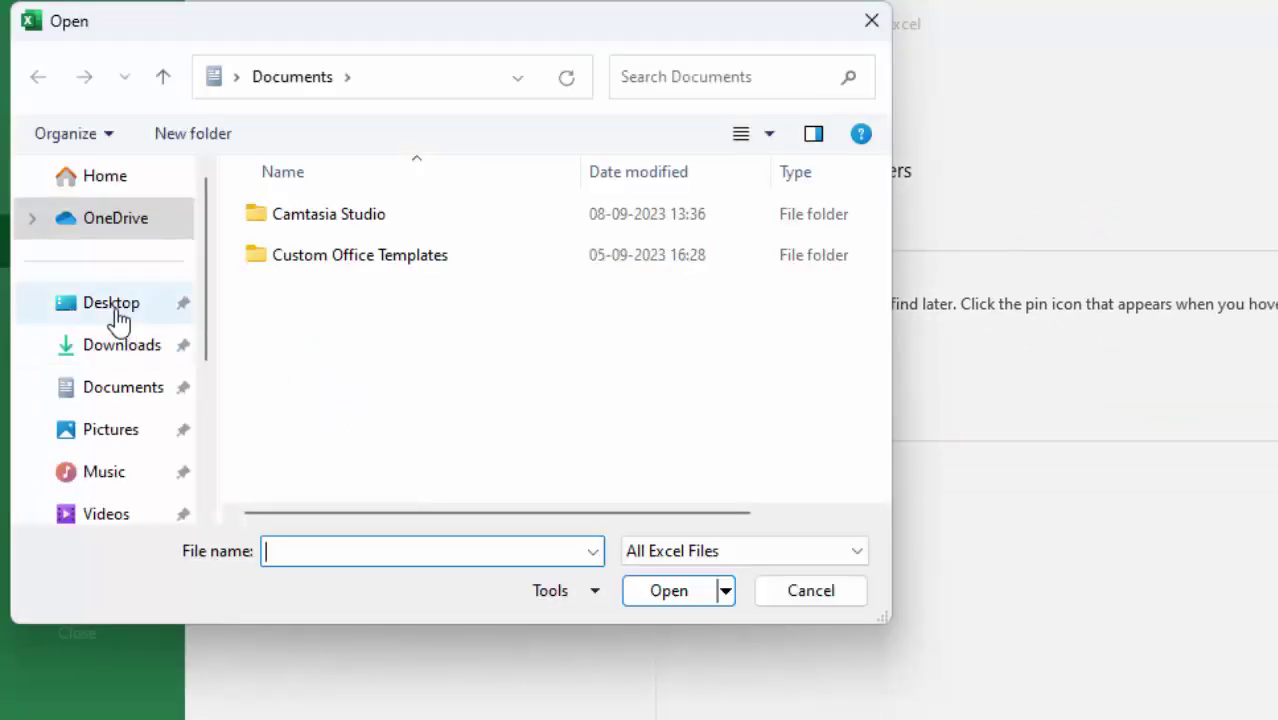
click(111, 302)
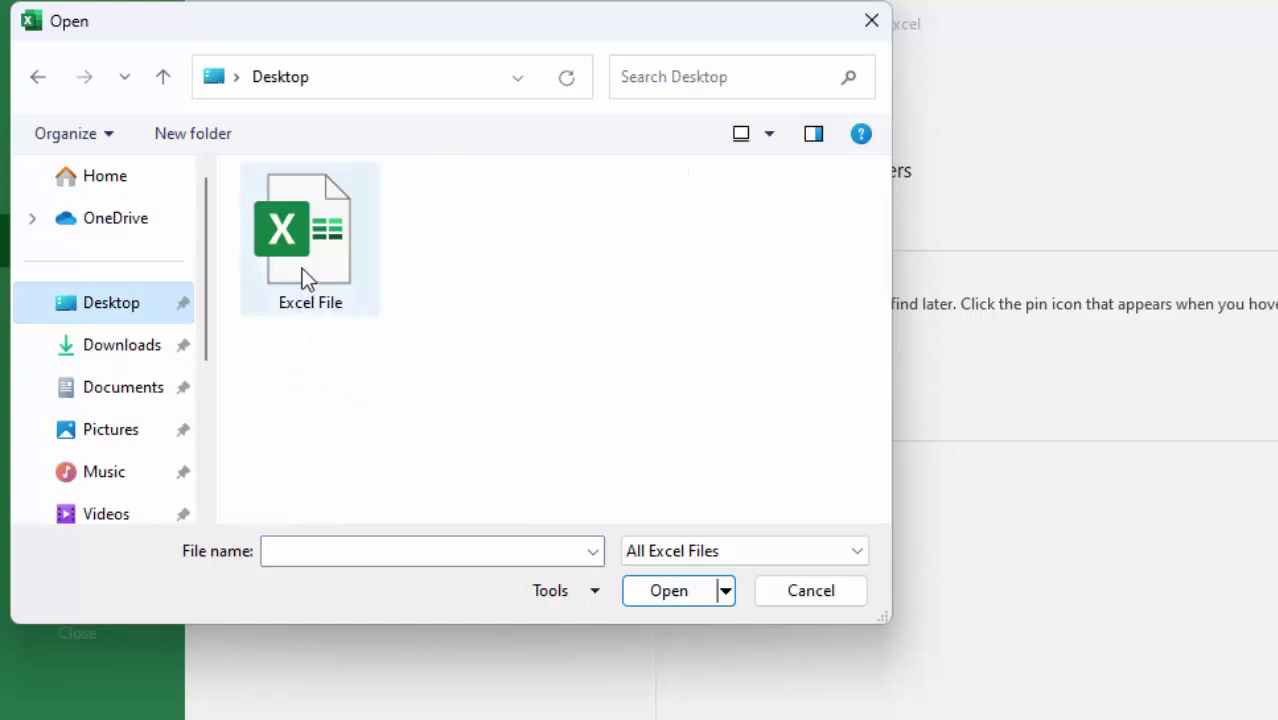
click(302, 268)
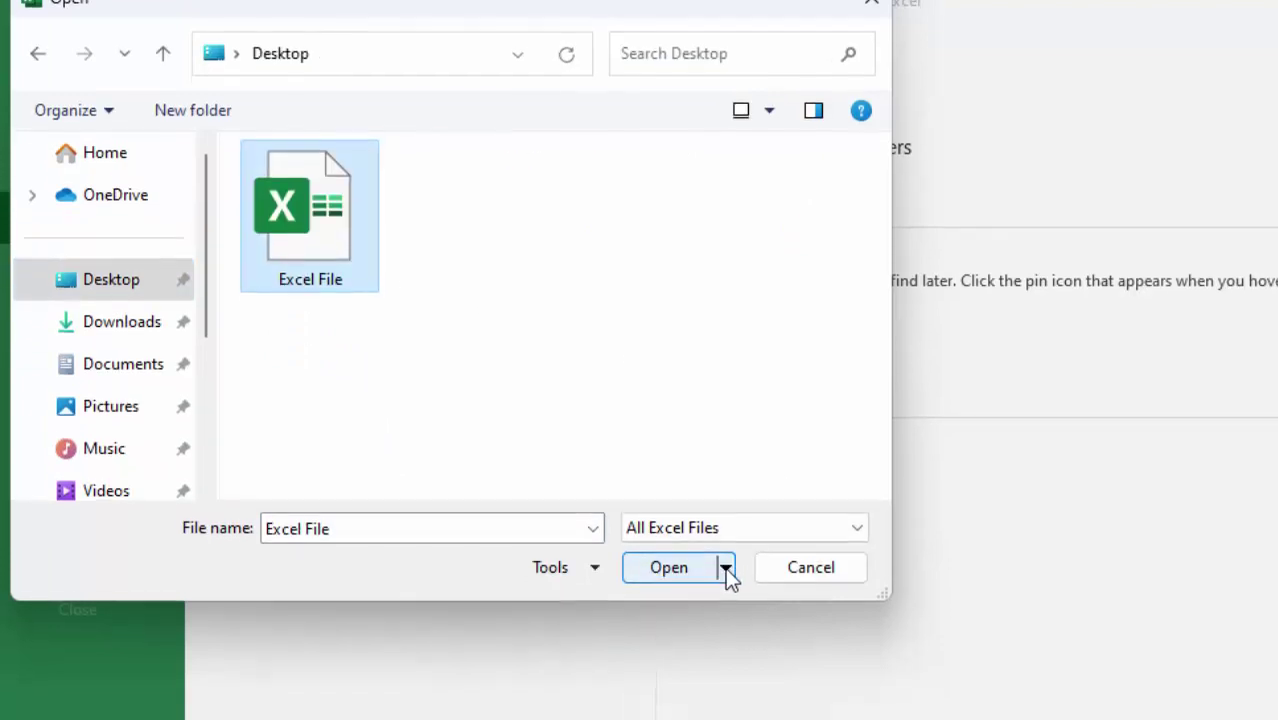
click(725, 590)
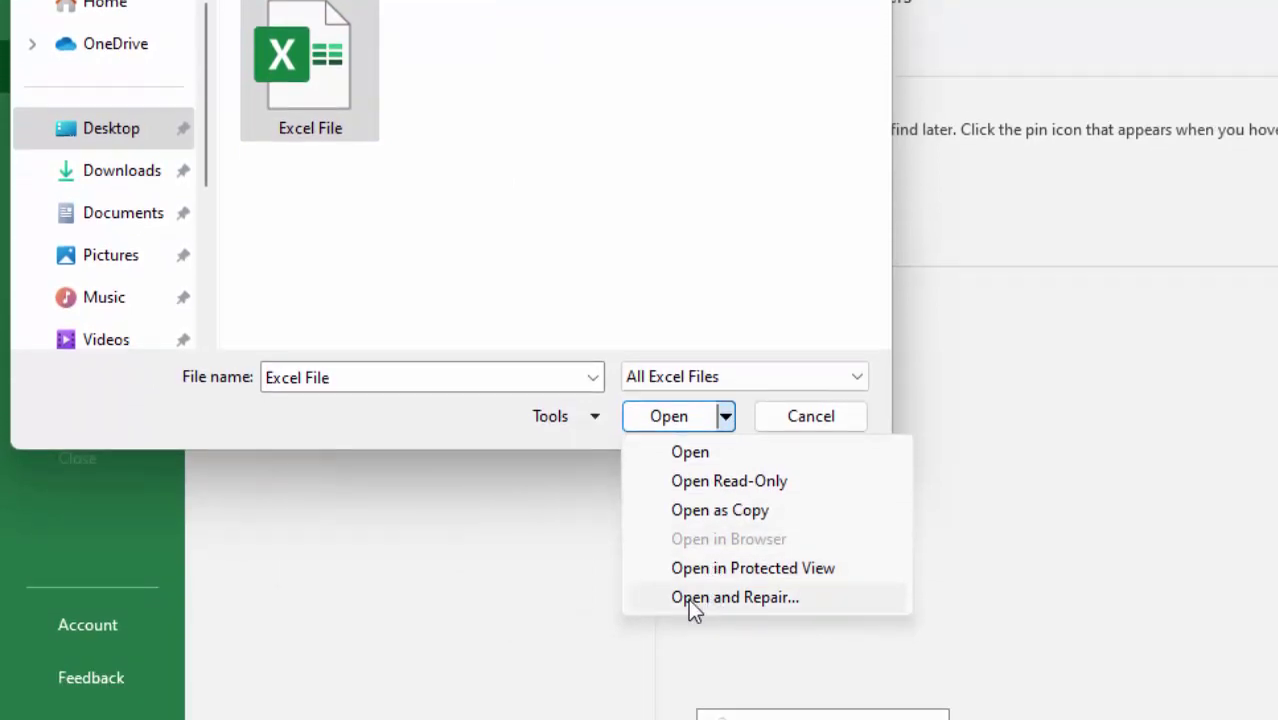
click(565, 600)
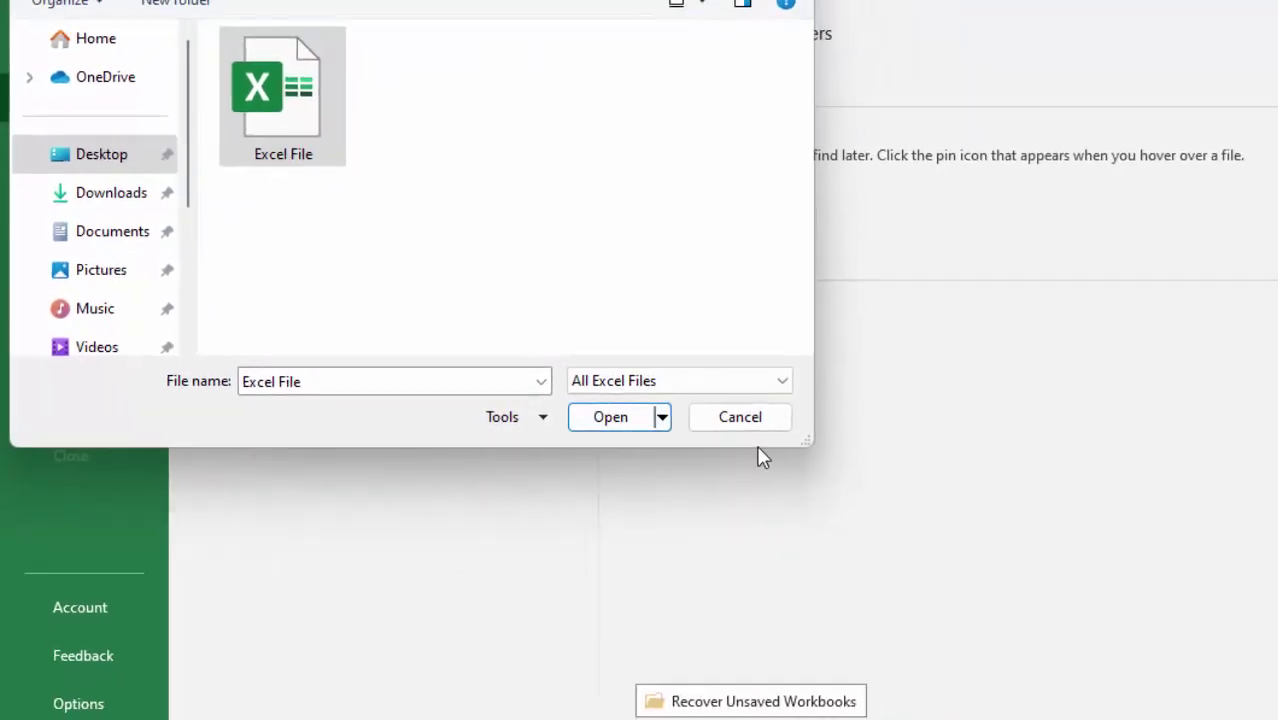
click(811, 416)
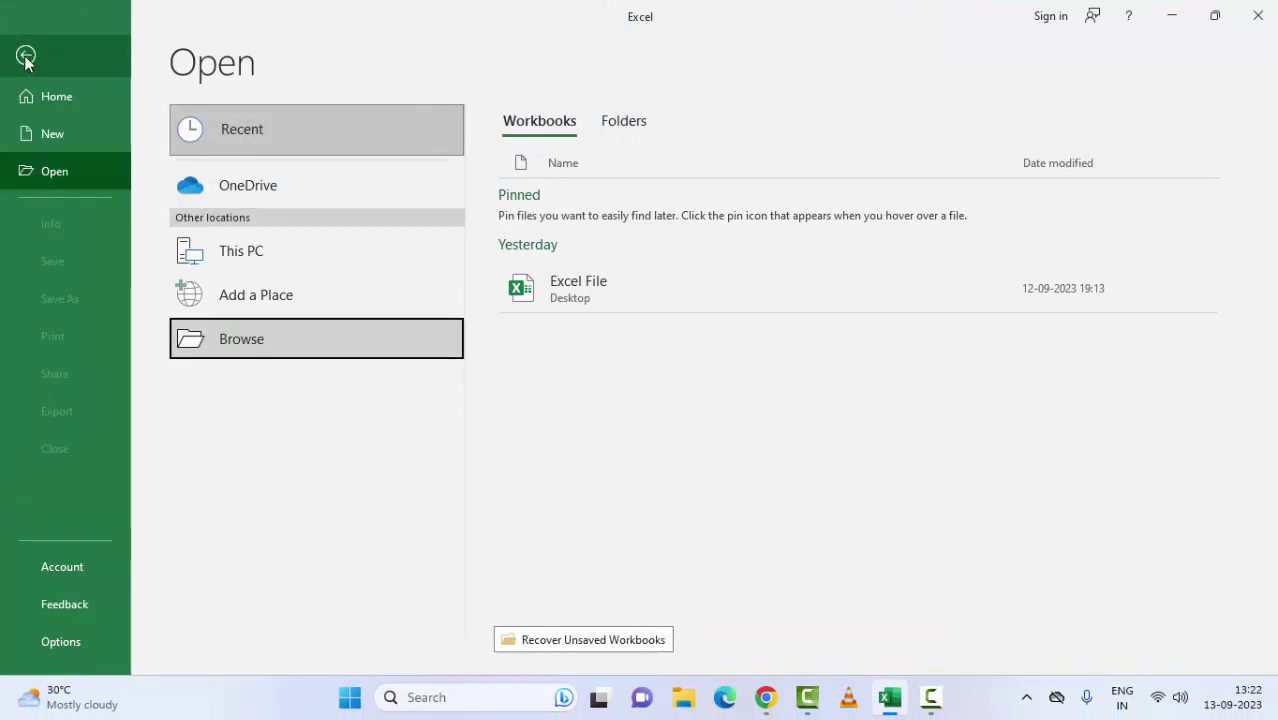
click(26, 57)
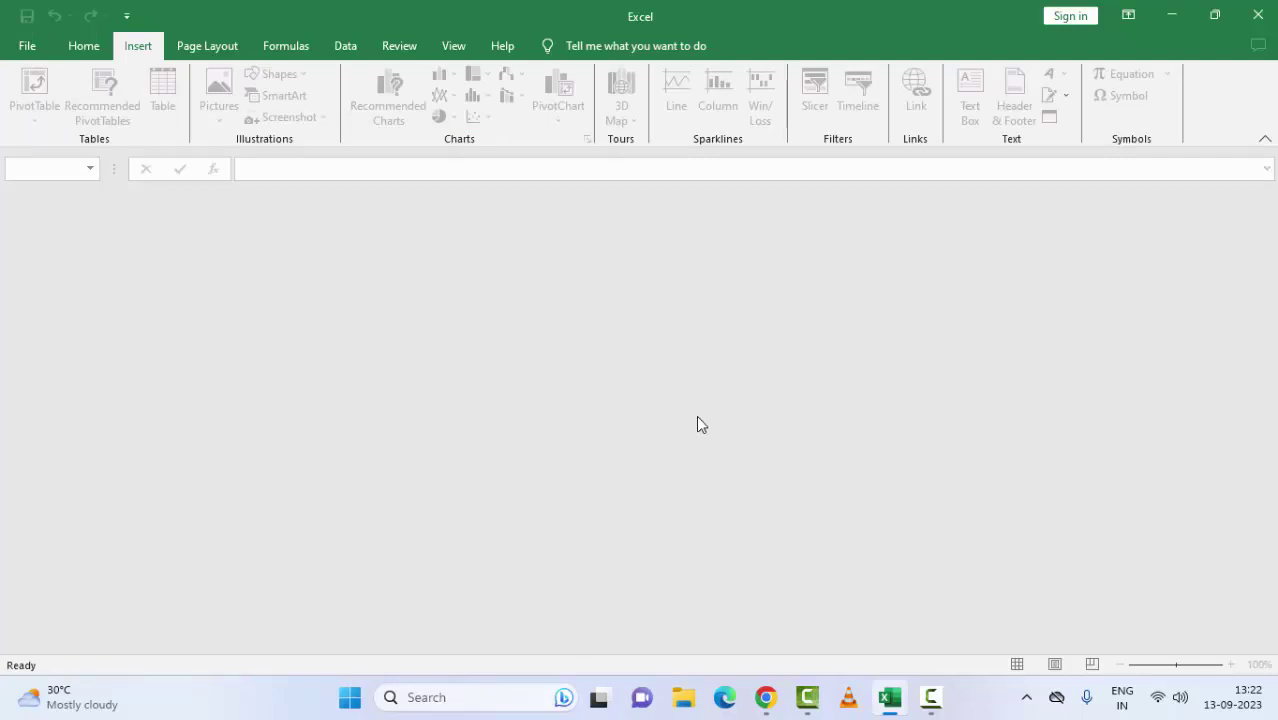
click(349, 703)
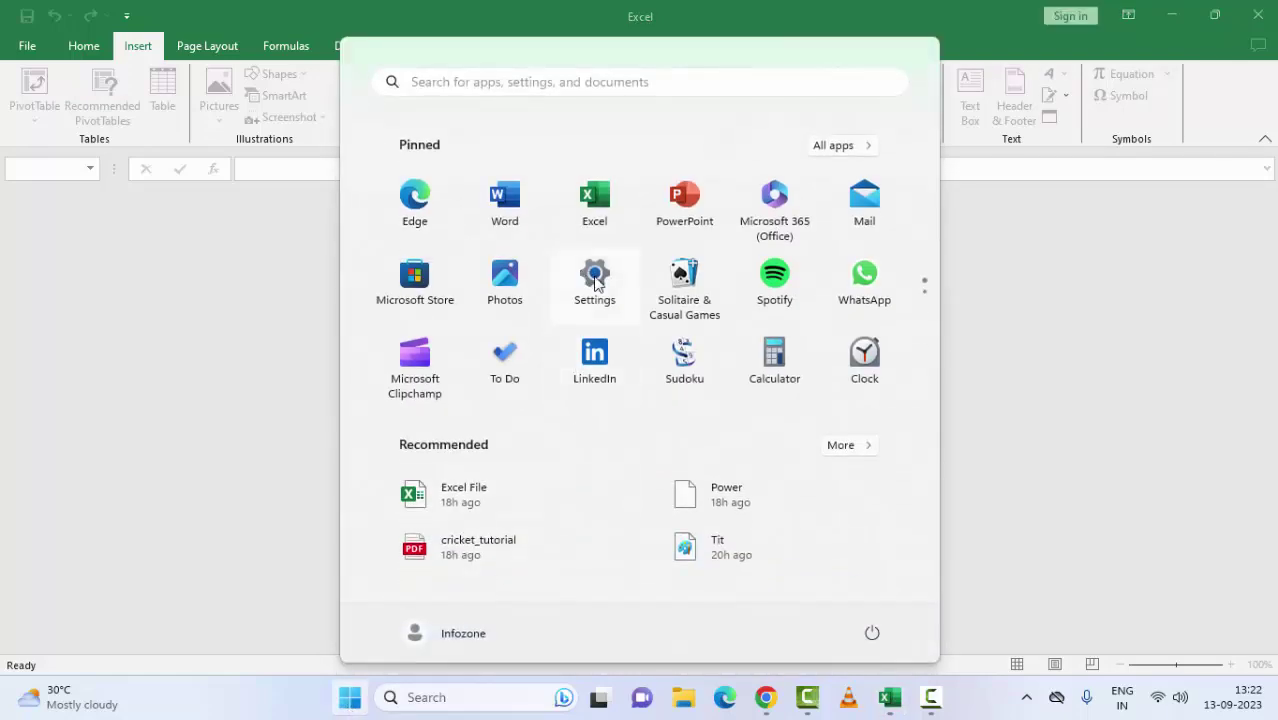
click(595, 284)
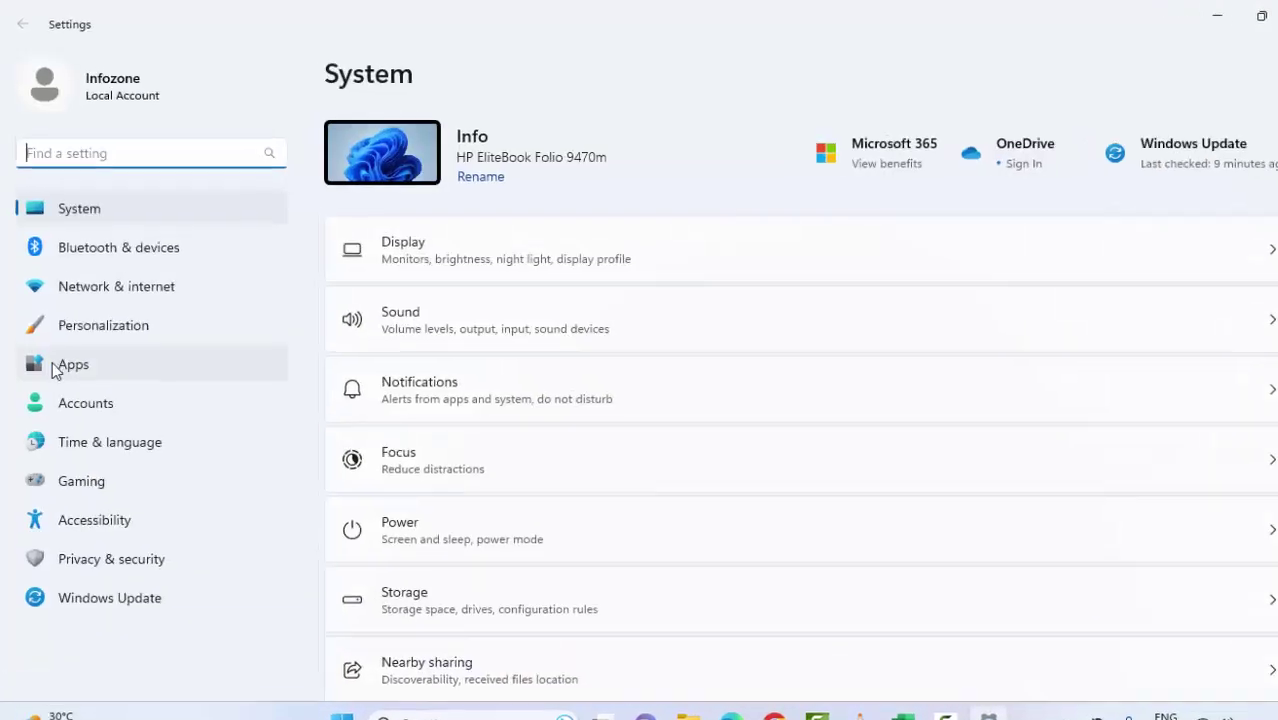
click(57, 369)
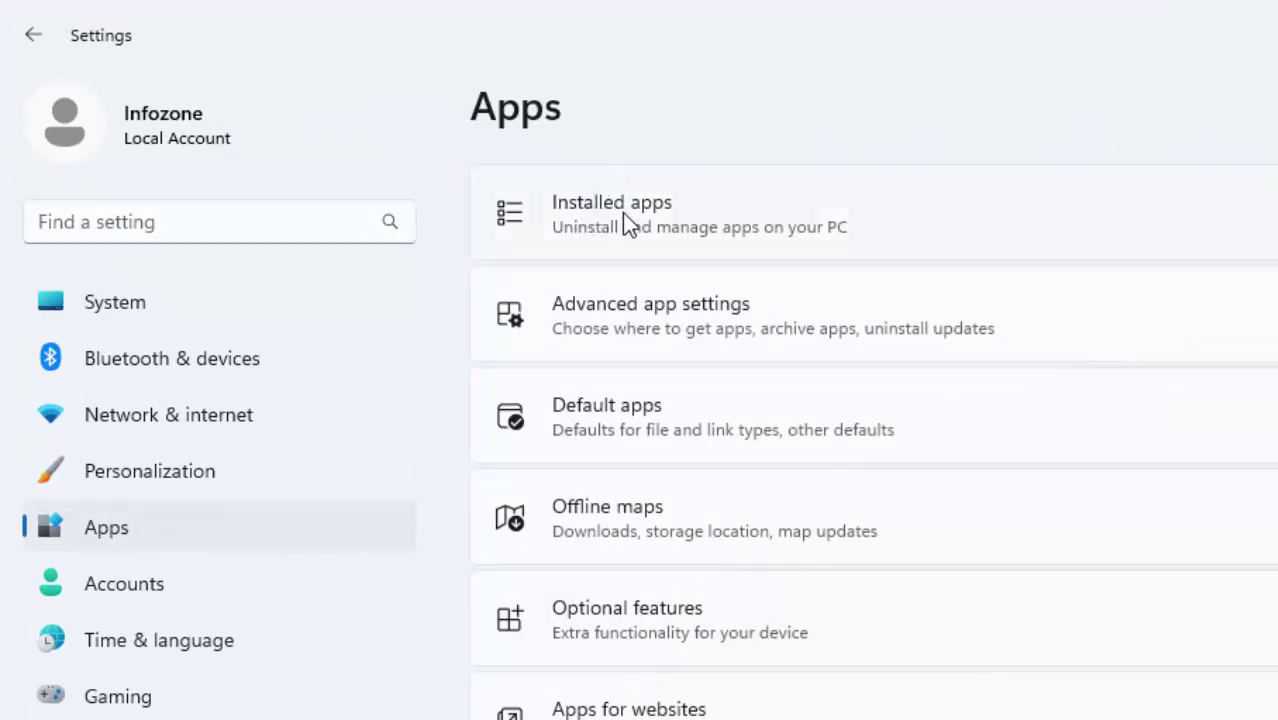
click(622, 245)
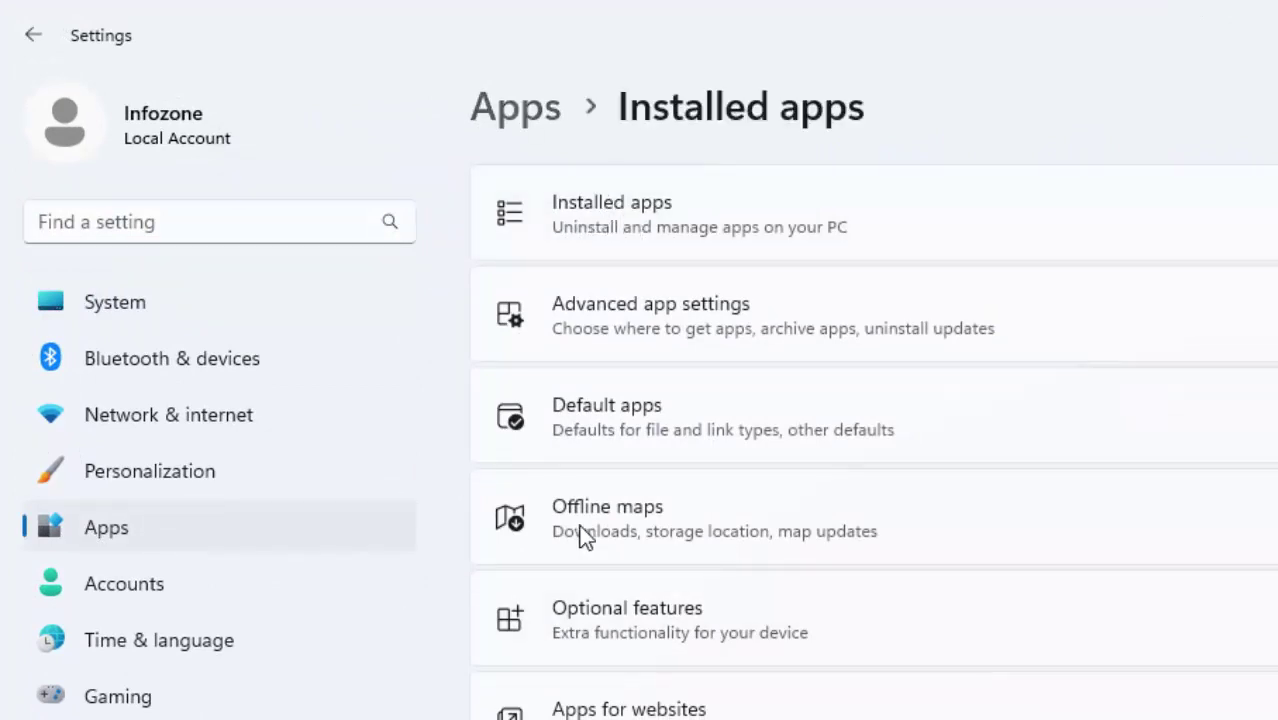
click(617, 181)
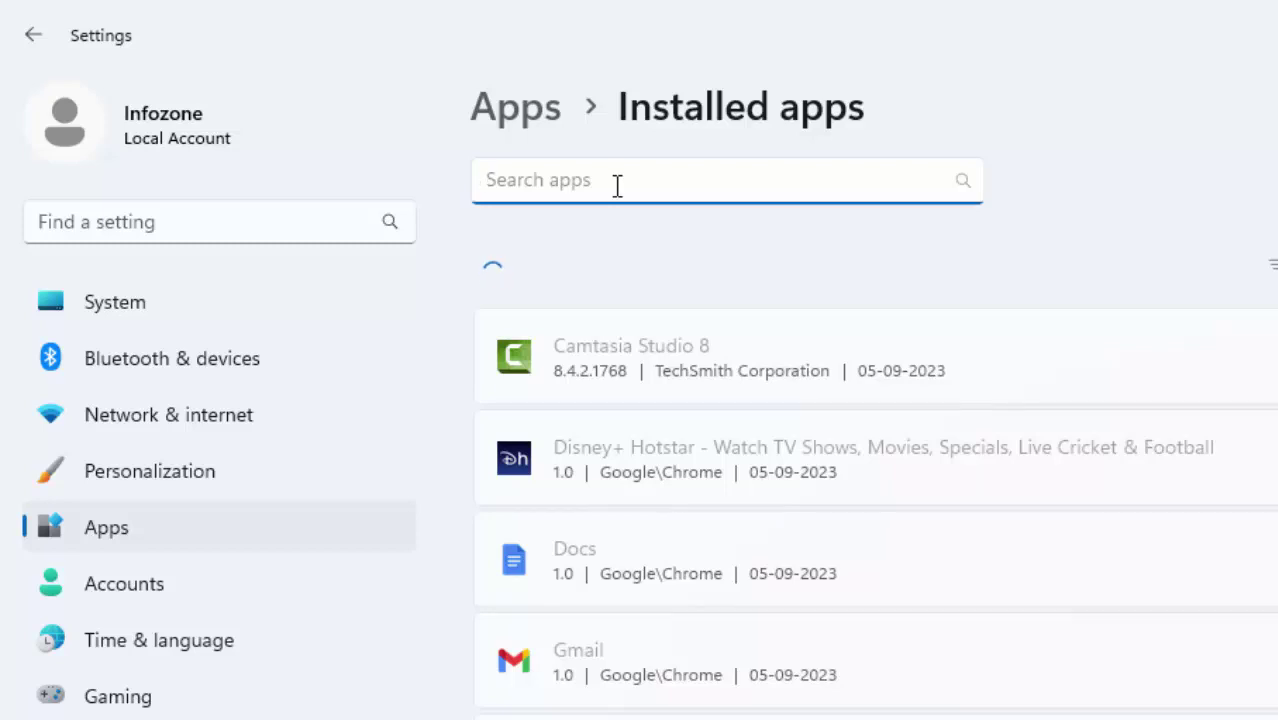
text(microsoft office)
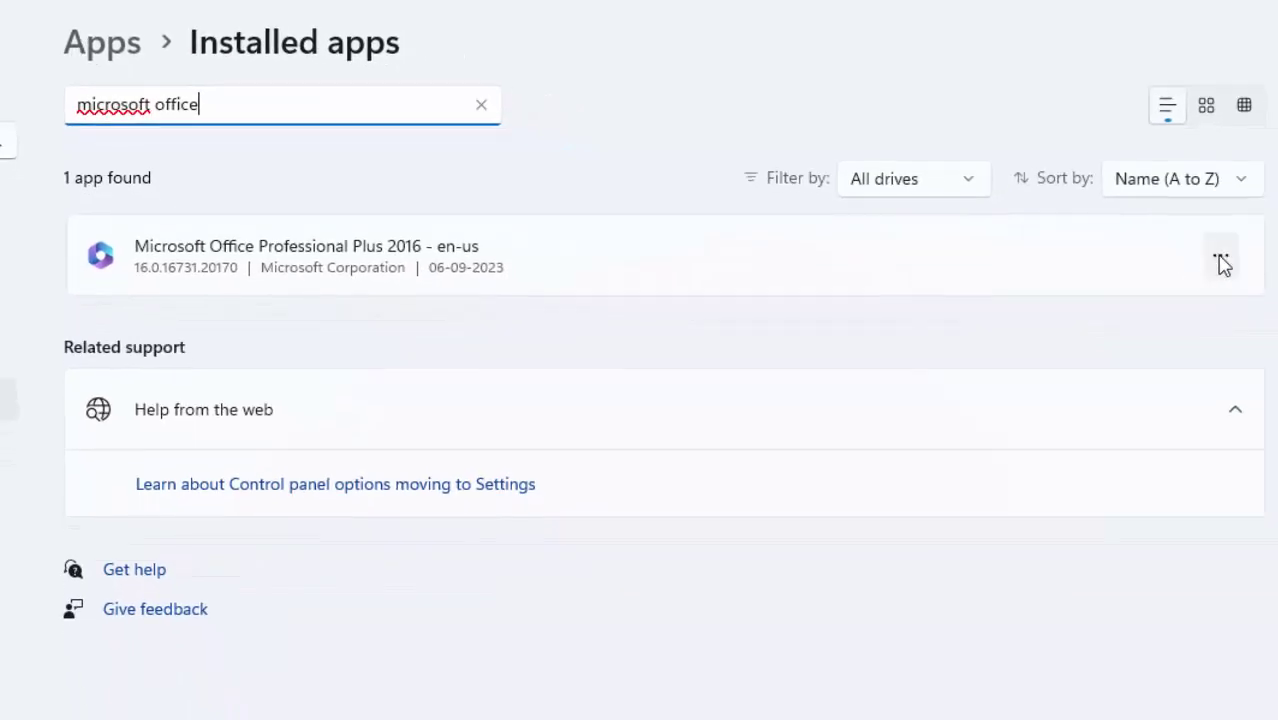
click(1221, 258)
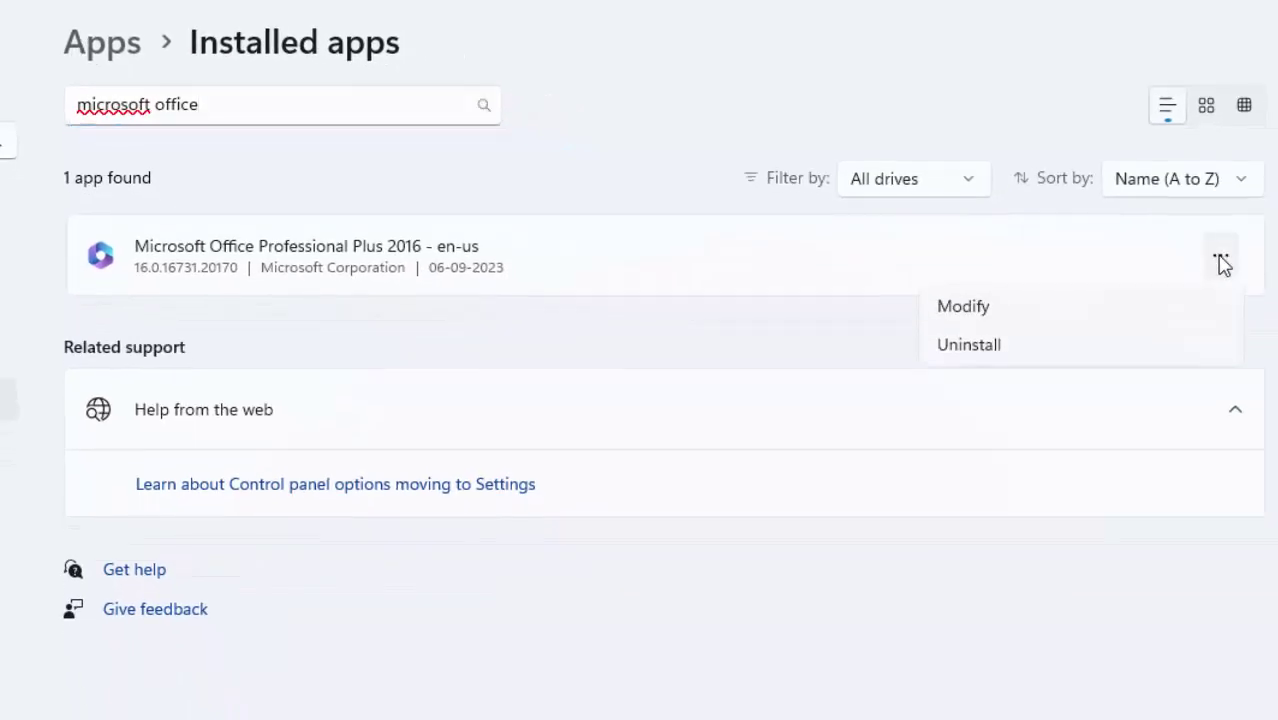
click(978, 313)
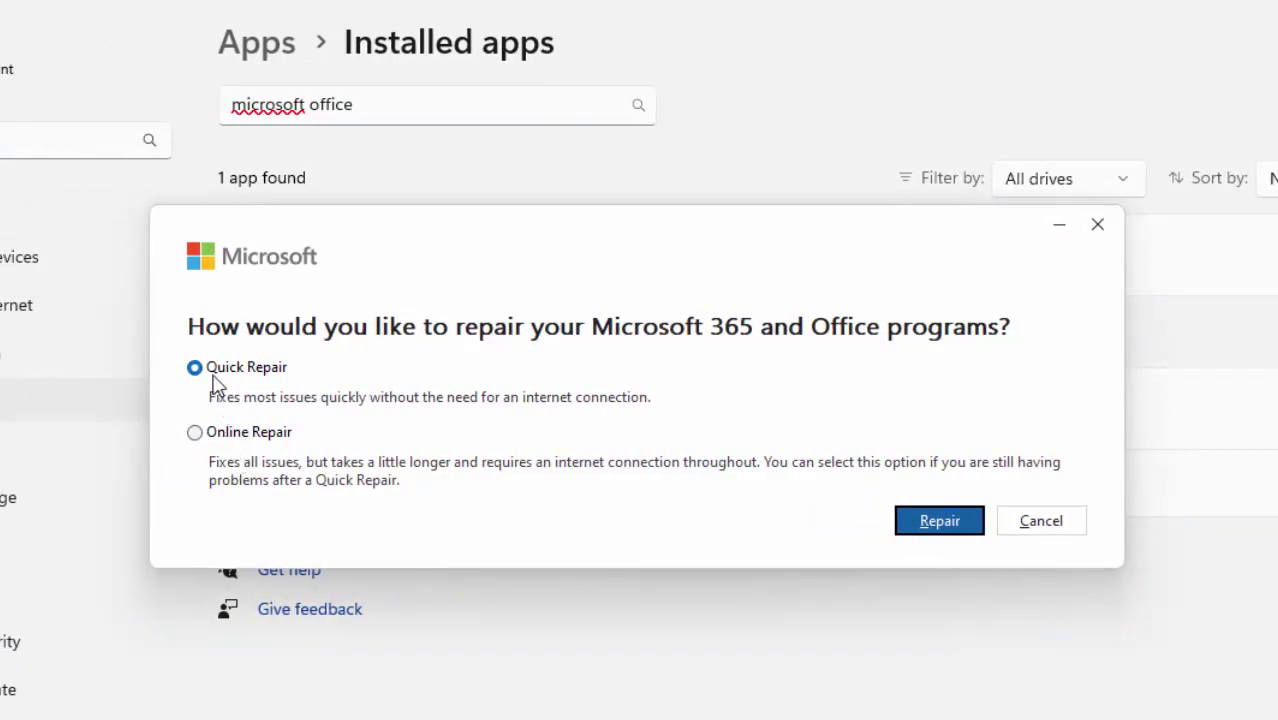
click(222, 372)
click(210, 438)
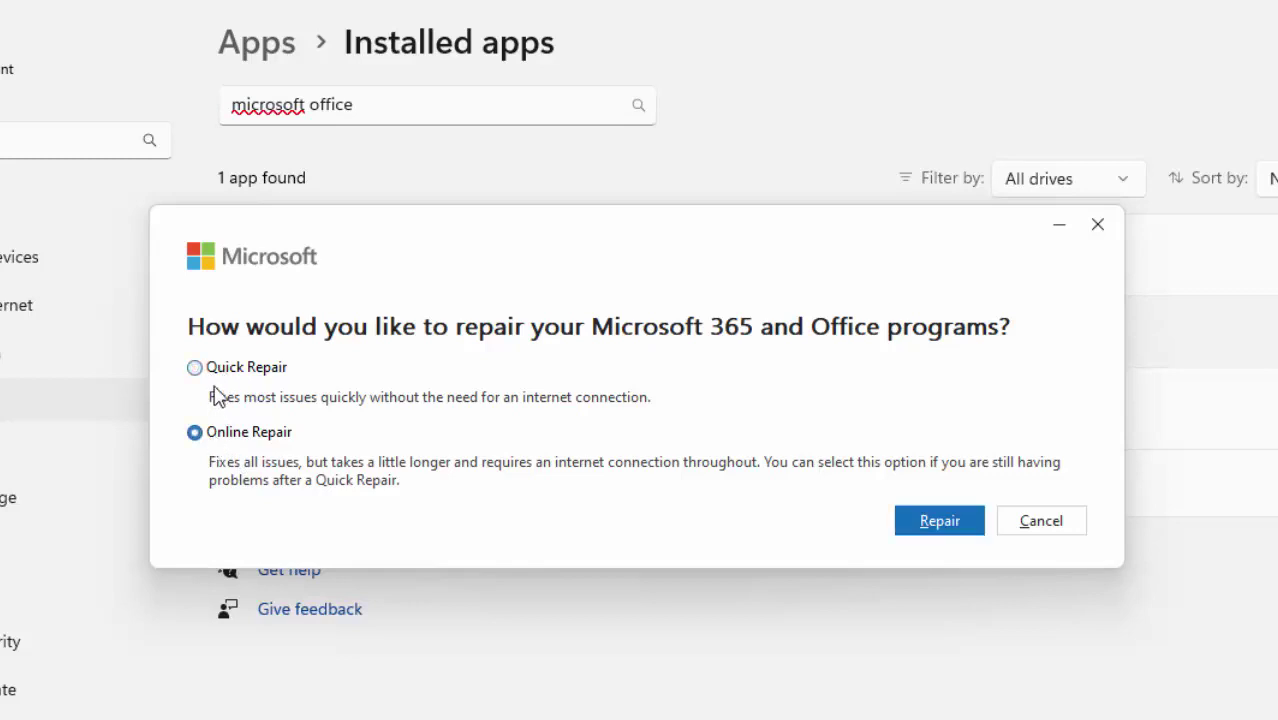
click(222, 372)
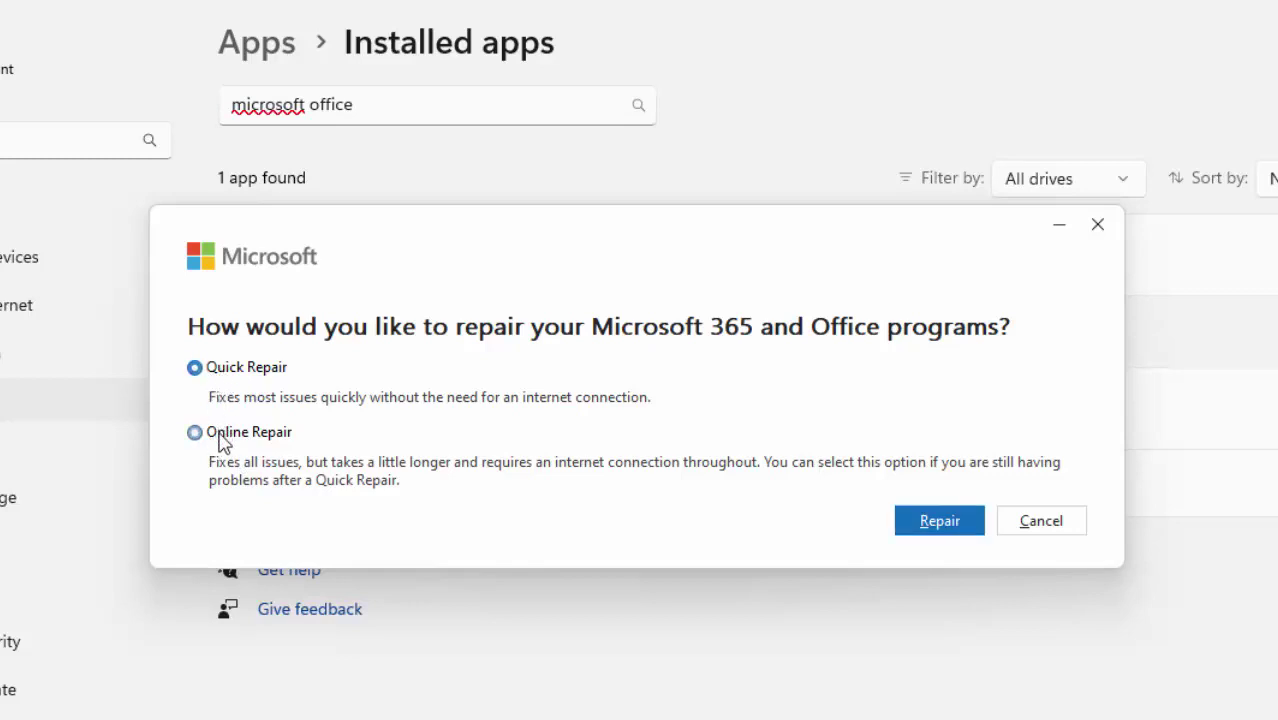
click(222, 441)
click(234, 368)
click(1040, 521)
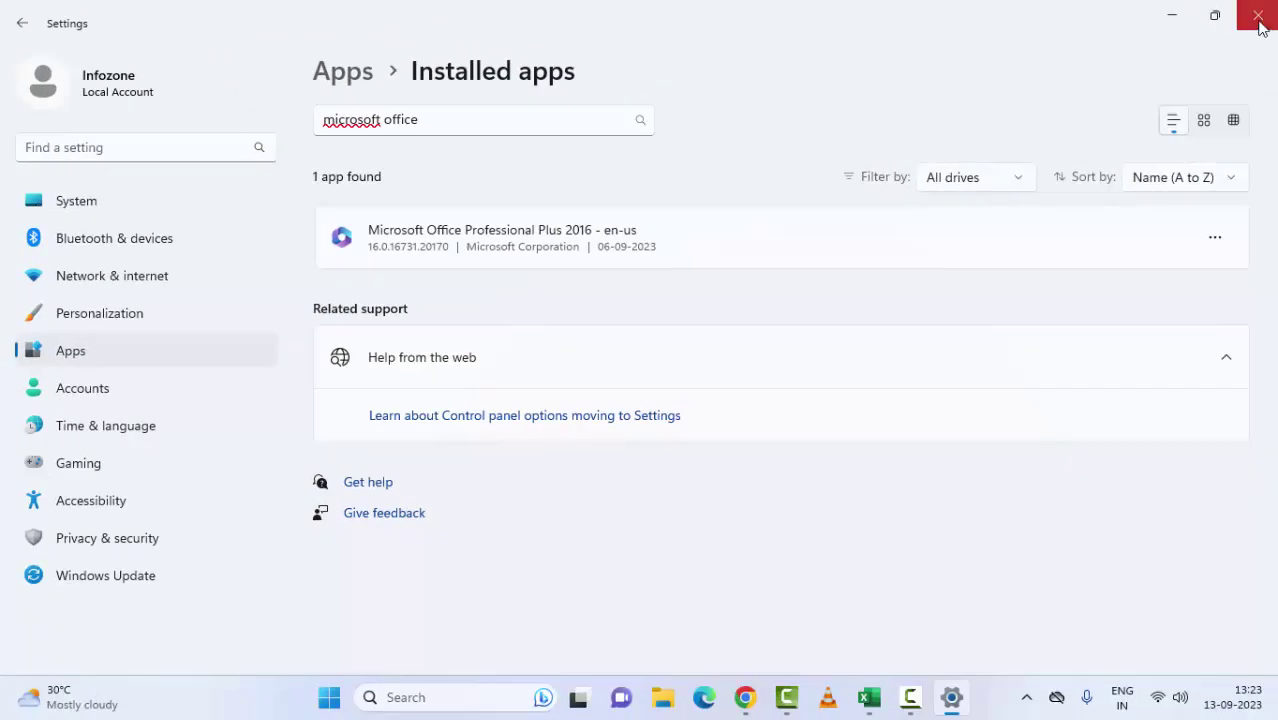
click(1258, 18)
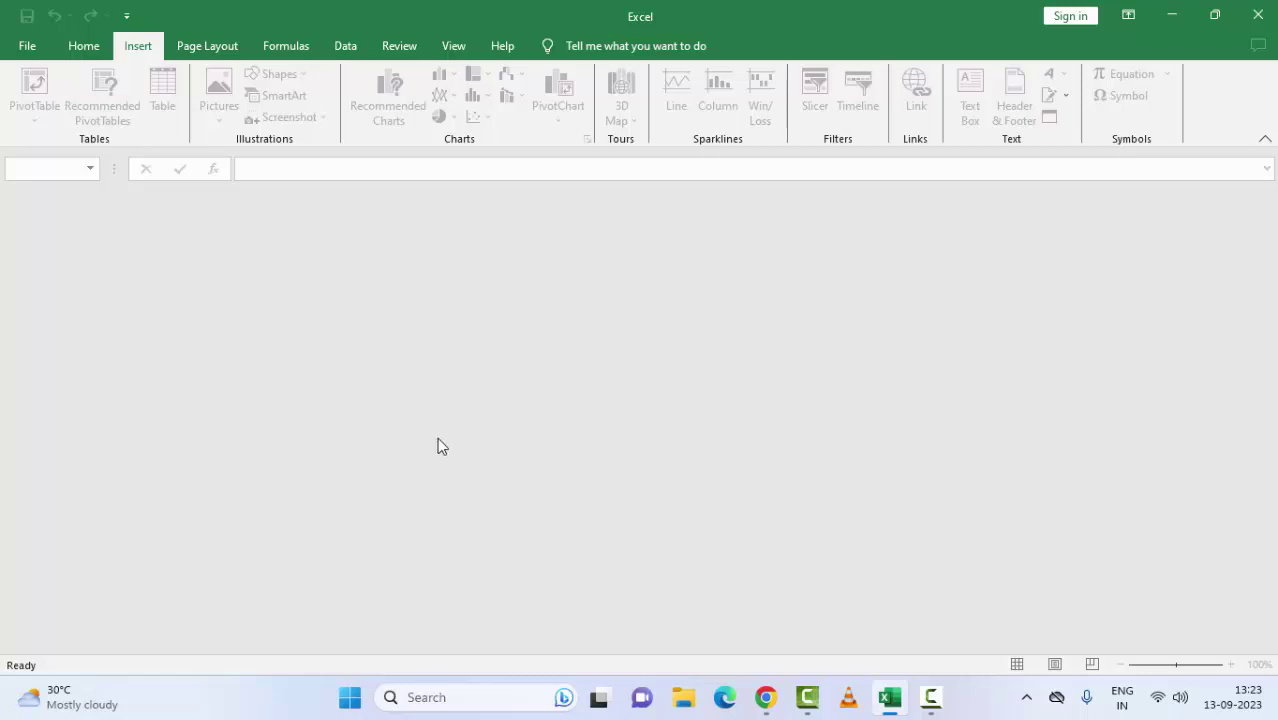
right_click(350, 702)
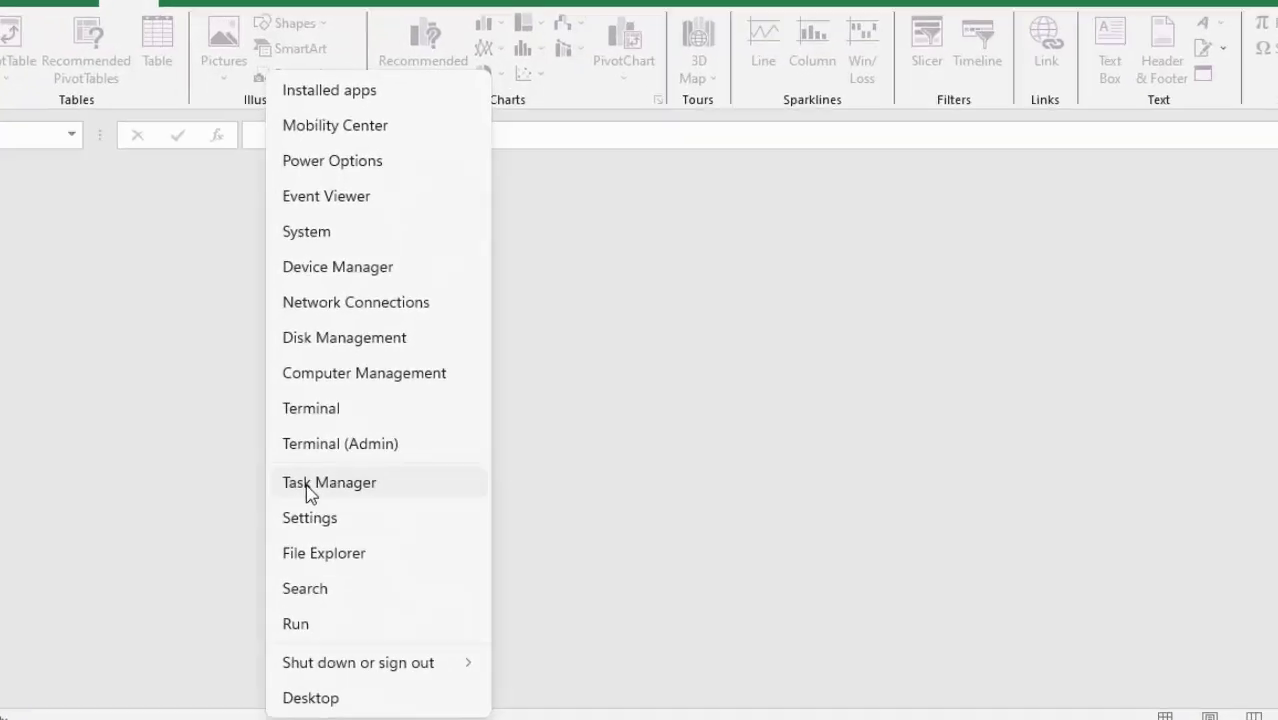
click(437, 556)
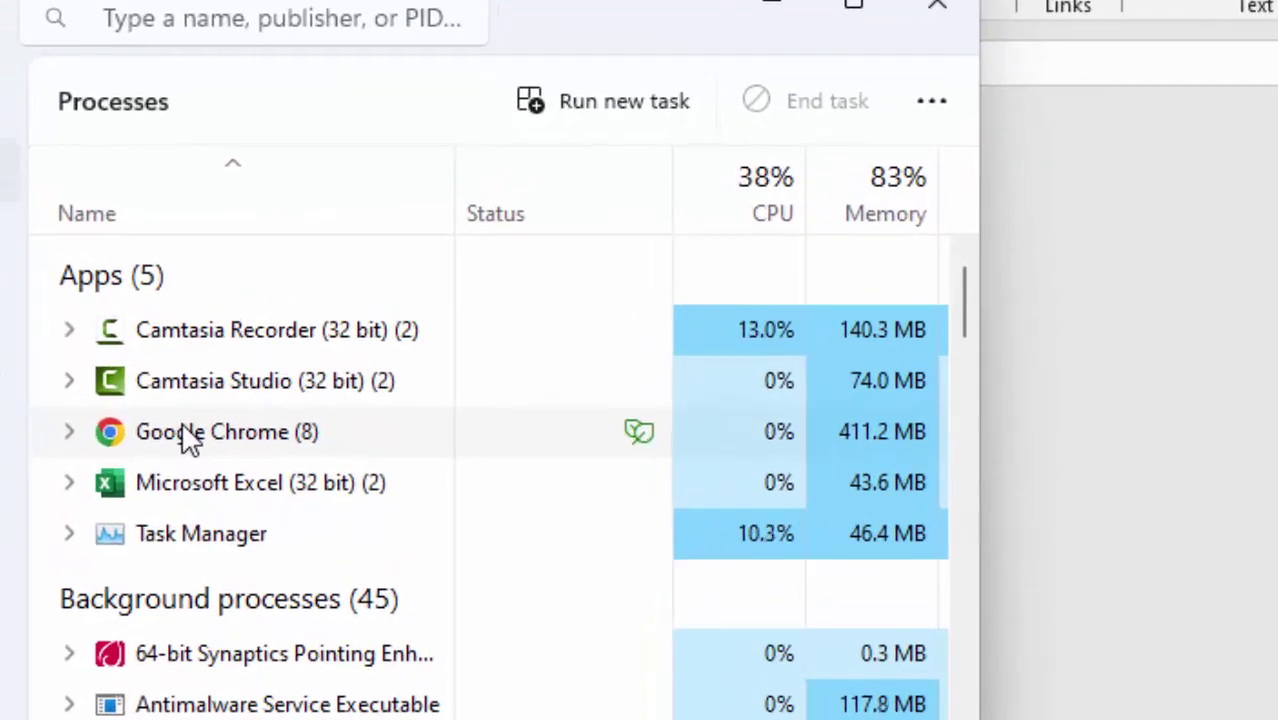
right_click(211, 398)
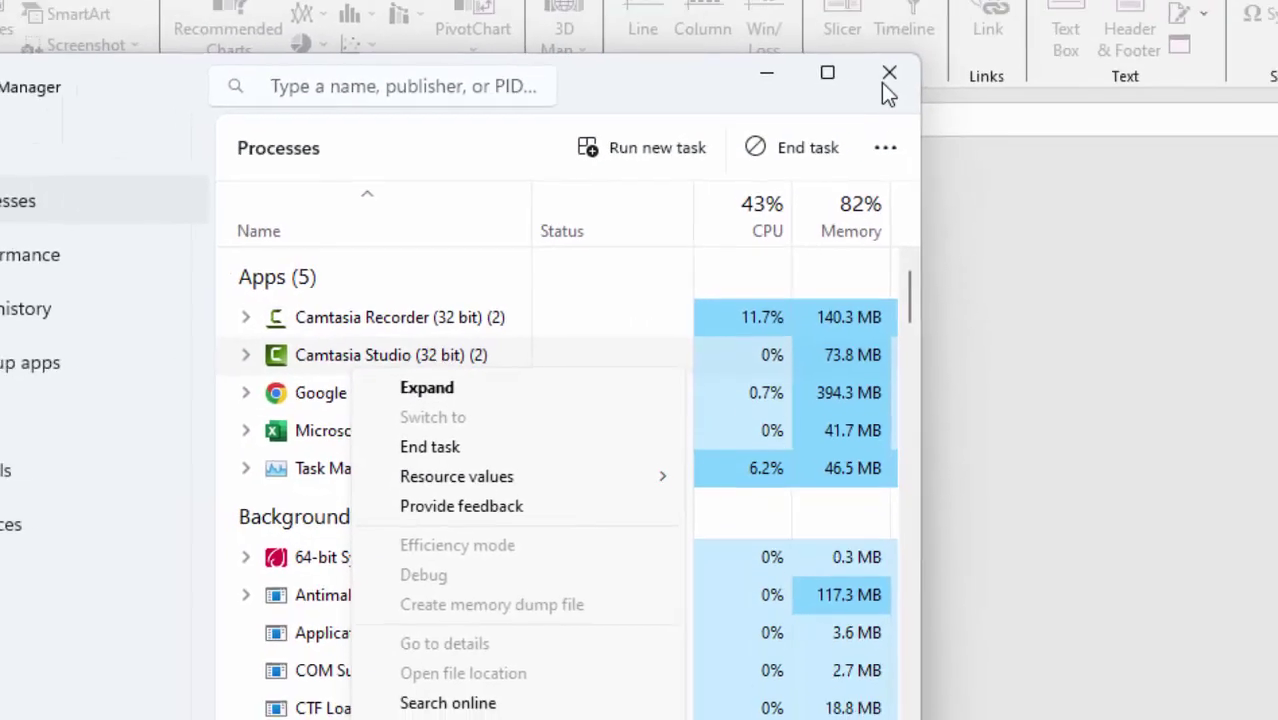
click(937, 6)
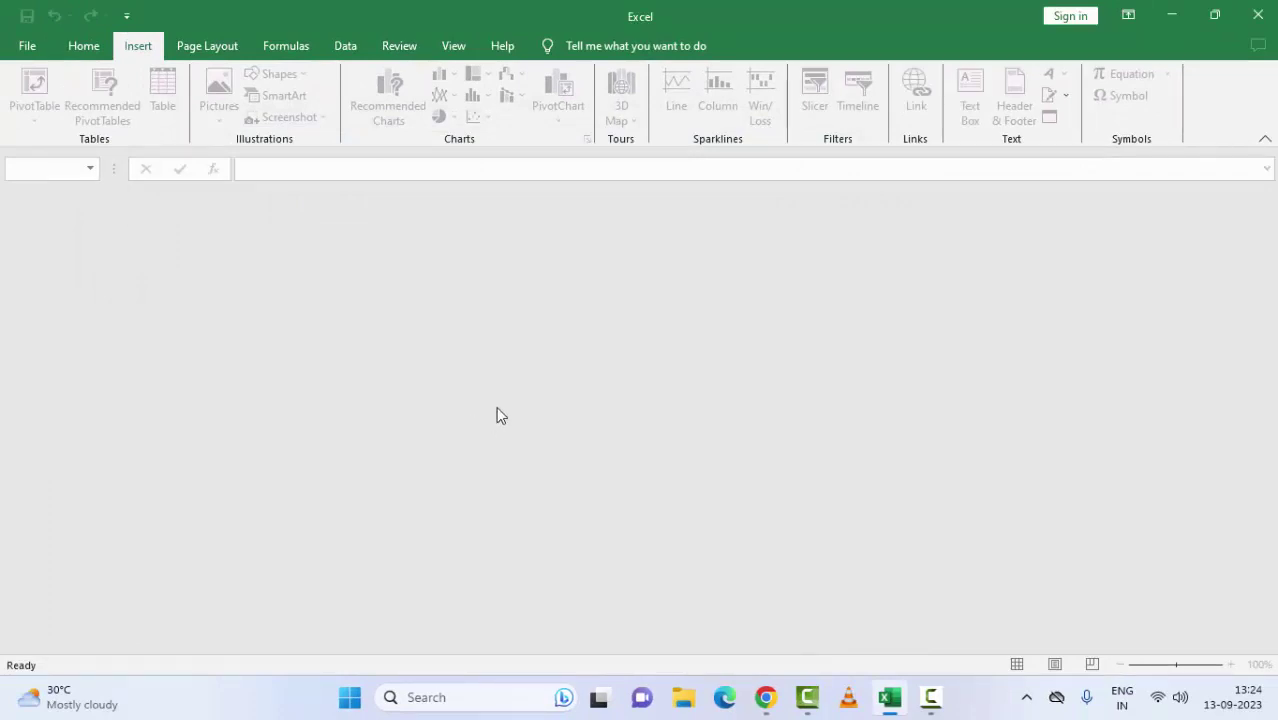
Search automatically for an Intel(R) HD Graphics 4000 driver update in Device Manager; the best one is already installed
right_click(349, 703)
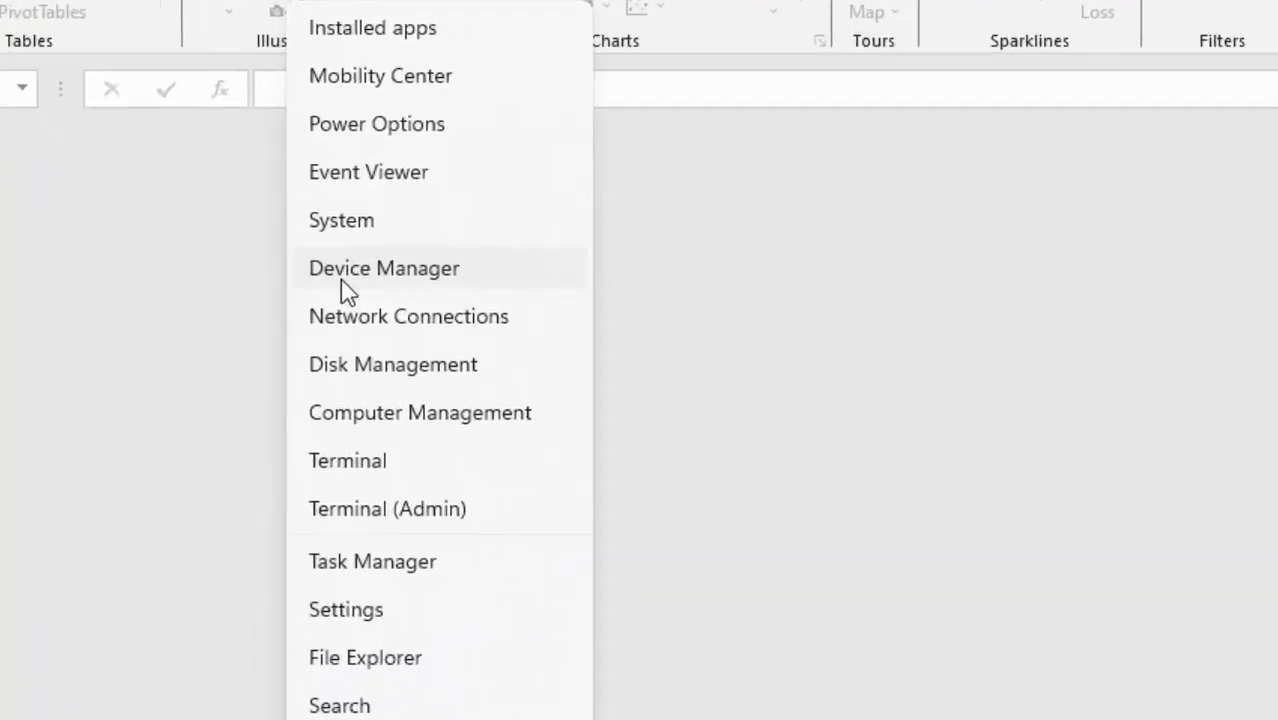
click(469, 263)
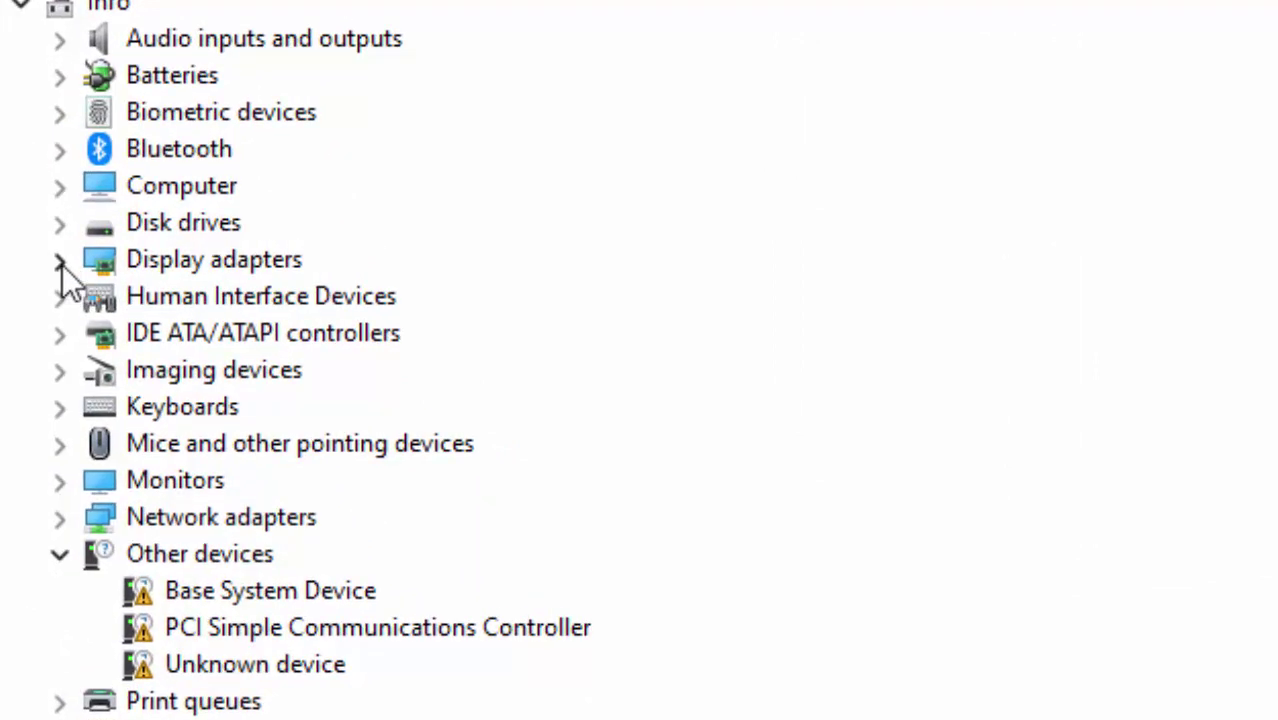
click(60, 262)
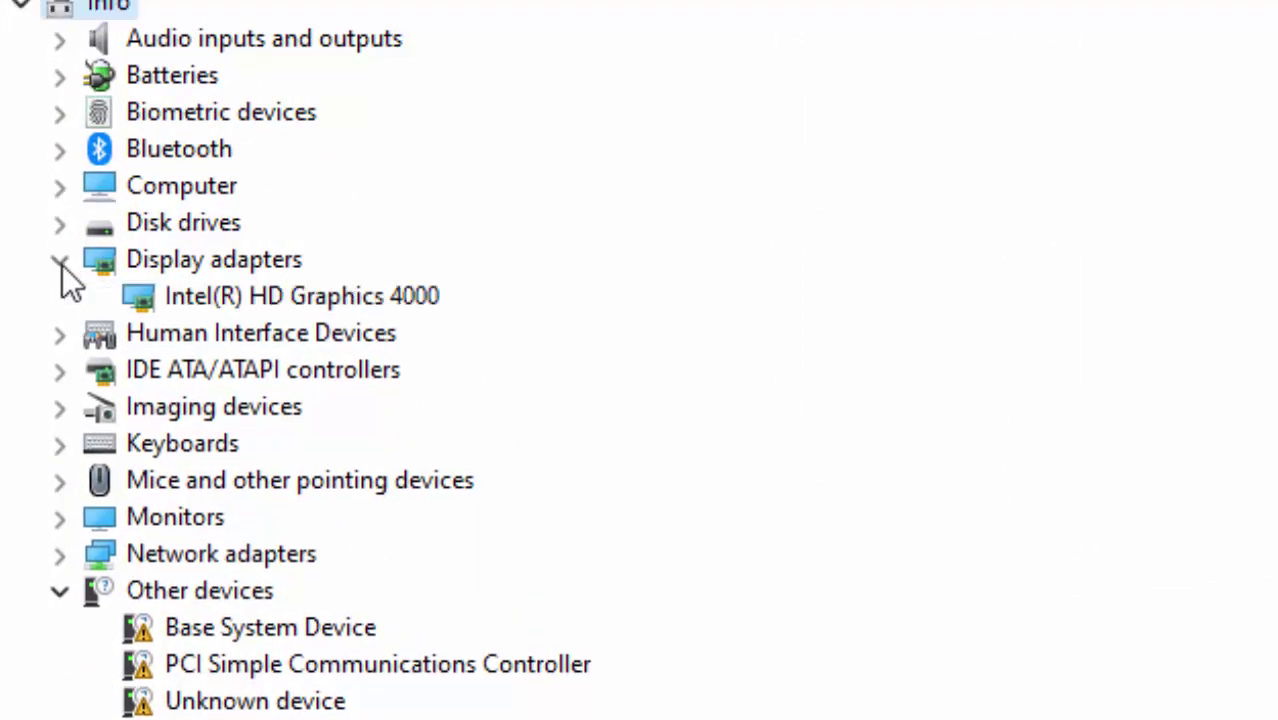
right_click(310, 305)
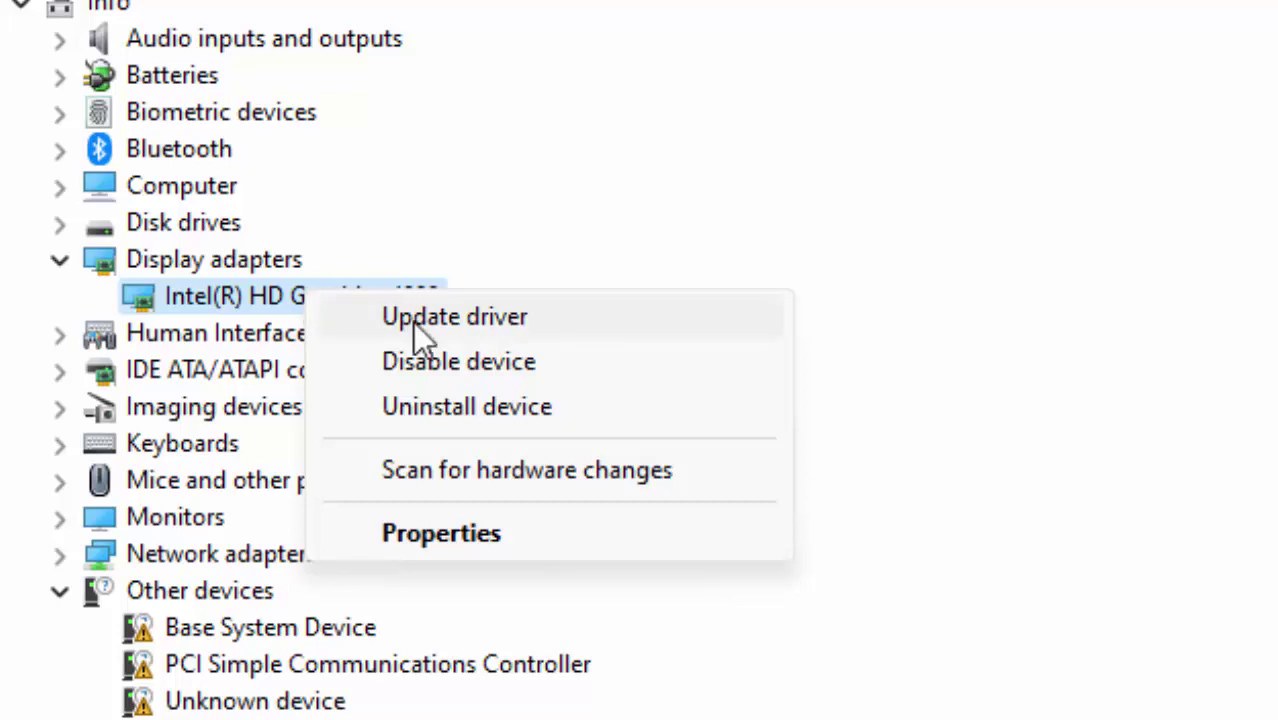
click(490, 320)
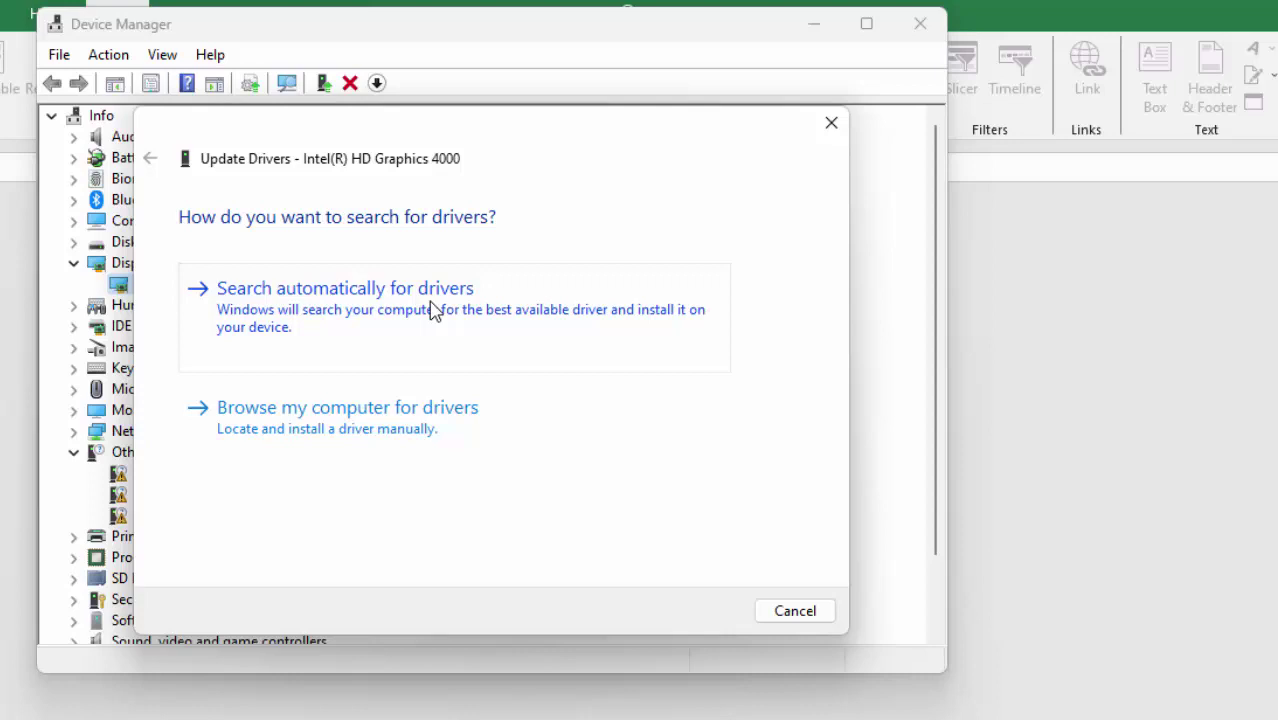
click(433, 310)
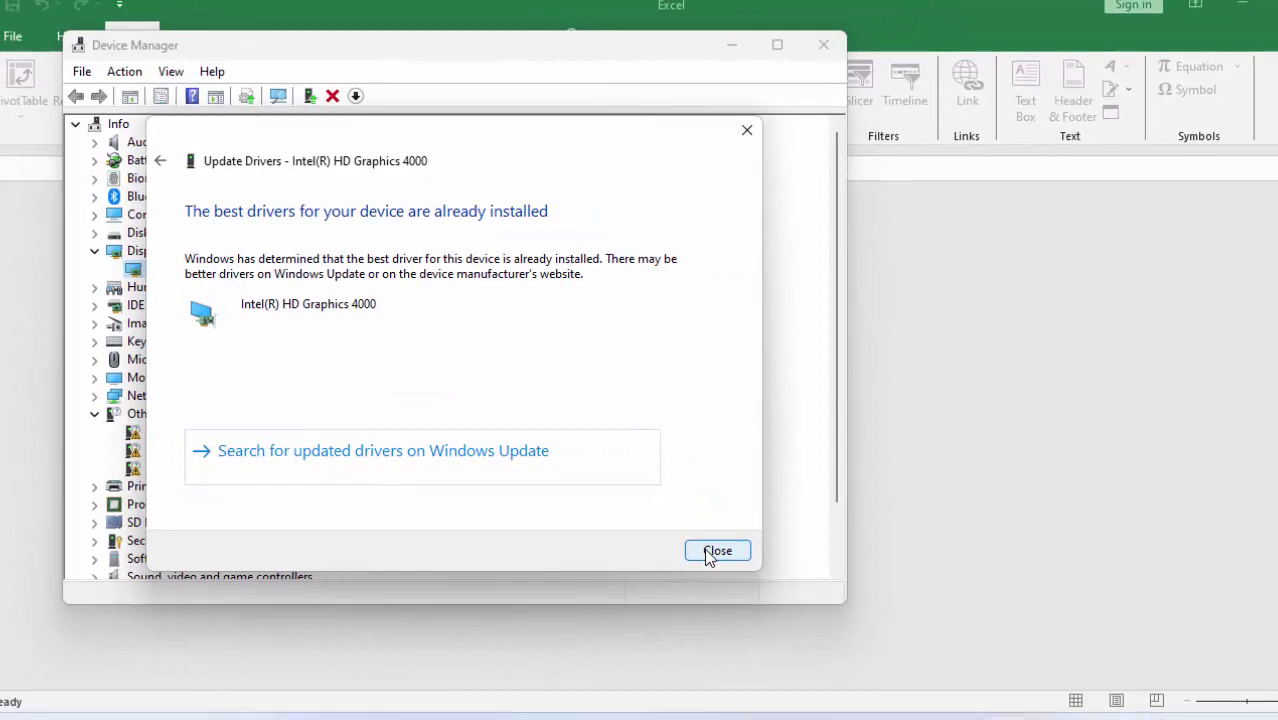
click(758, 593)
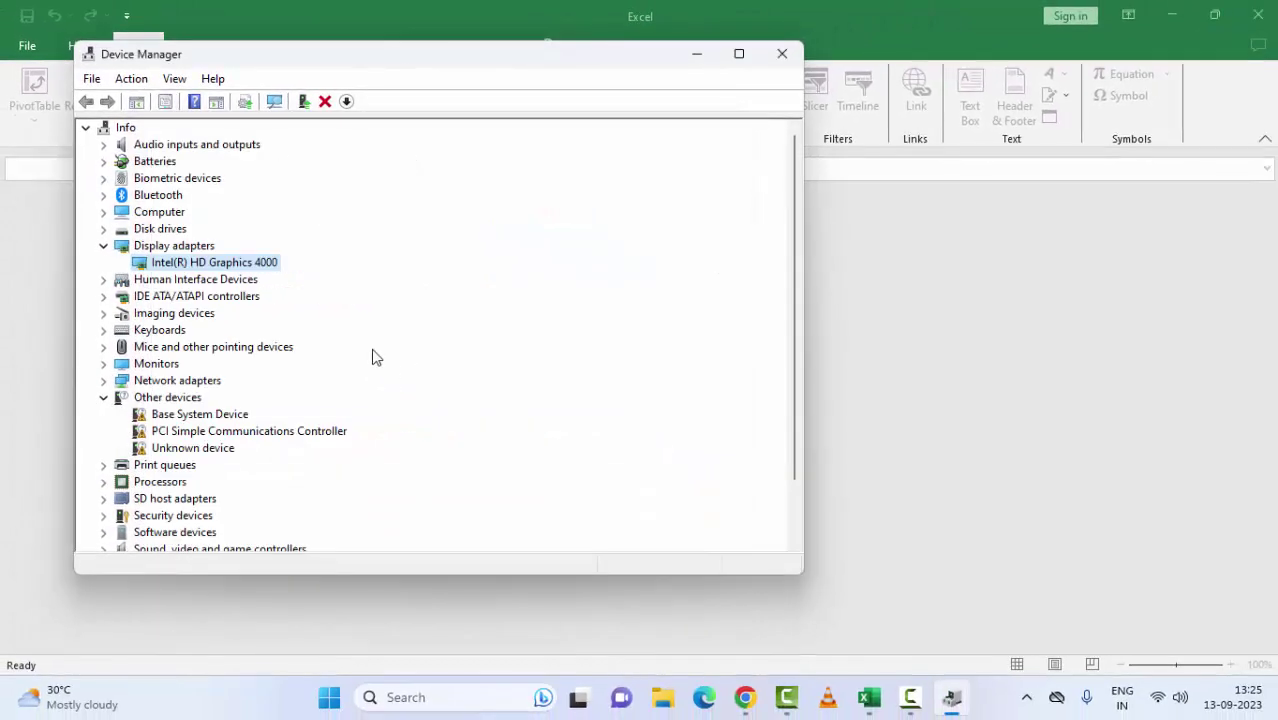
Pick the Intel(R) HD Graphics 4000 driver from the compatible drivers list on this computer and close the wizard
right_click(224, 268)
click(280, 274)
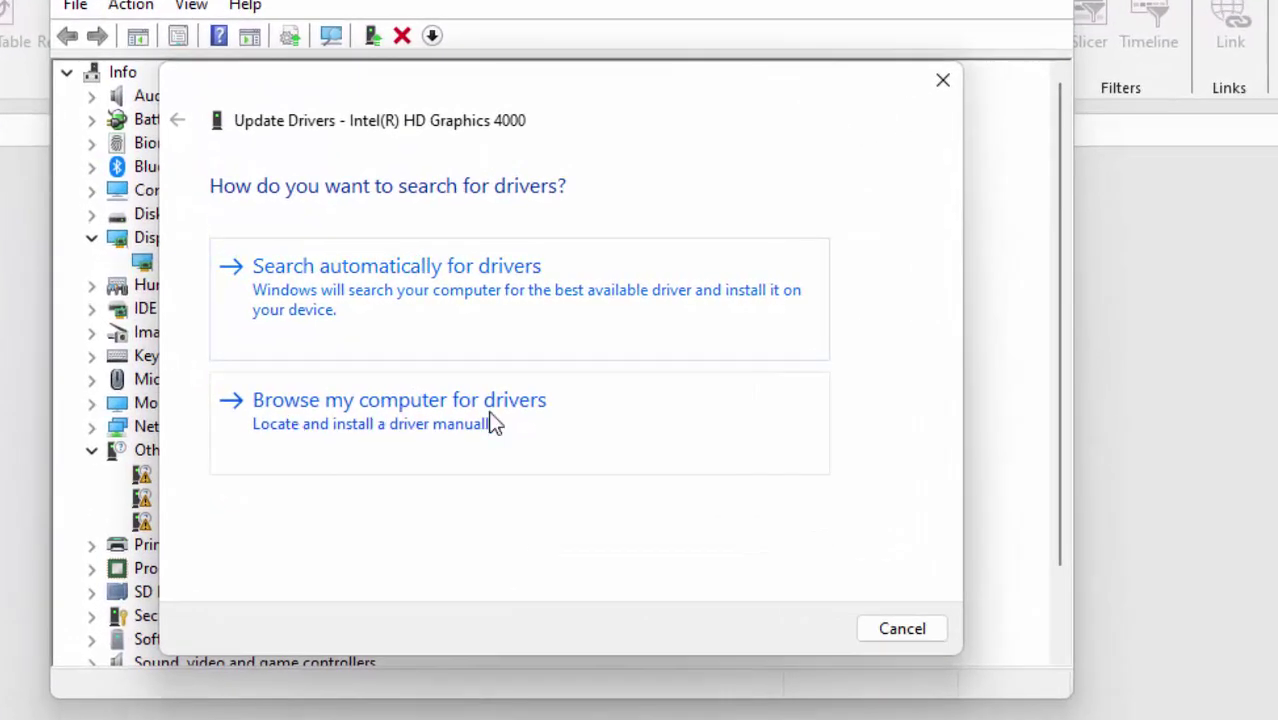
click(492, 424)
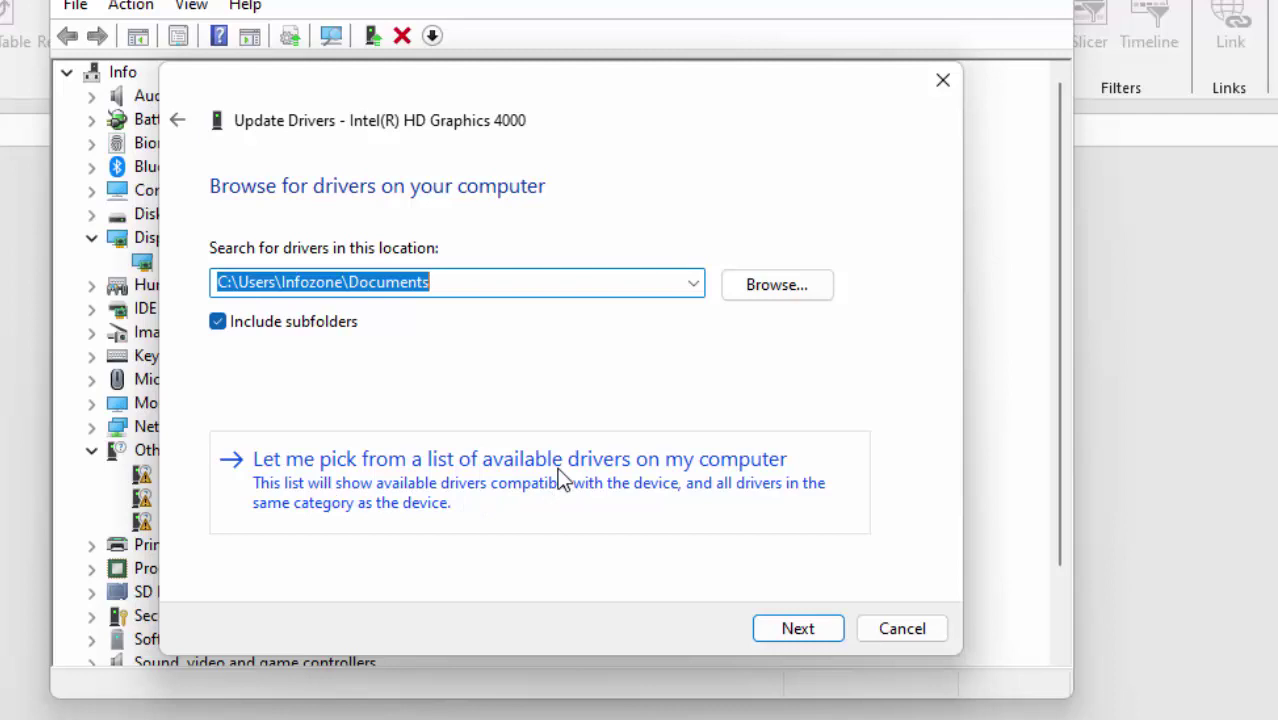
click(716, 486)
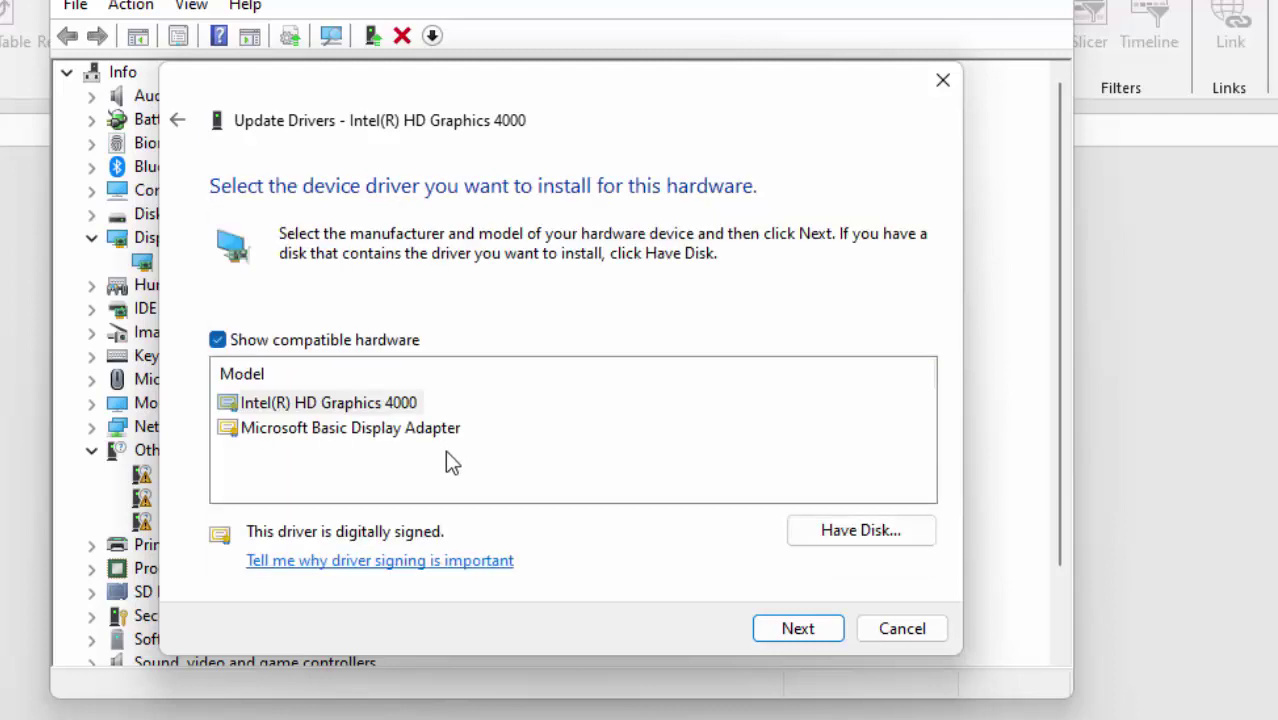
click(332, 405)
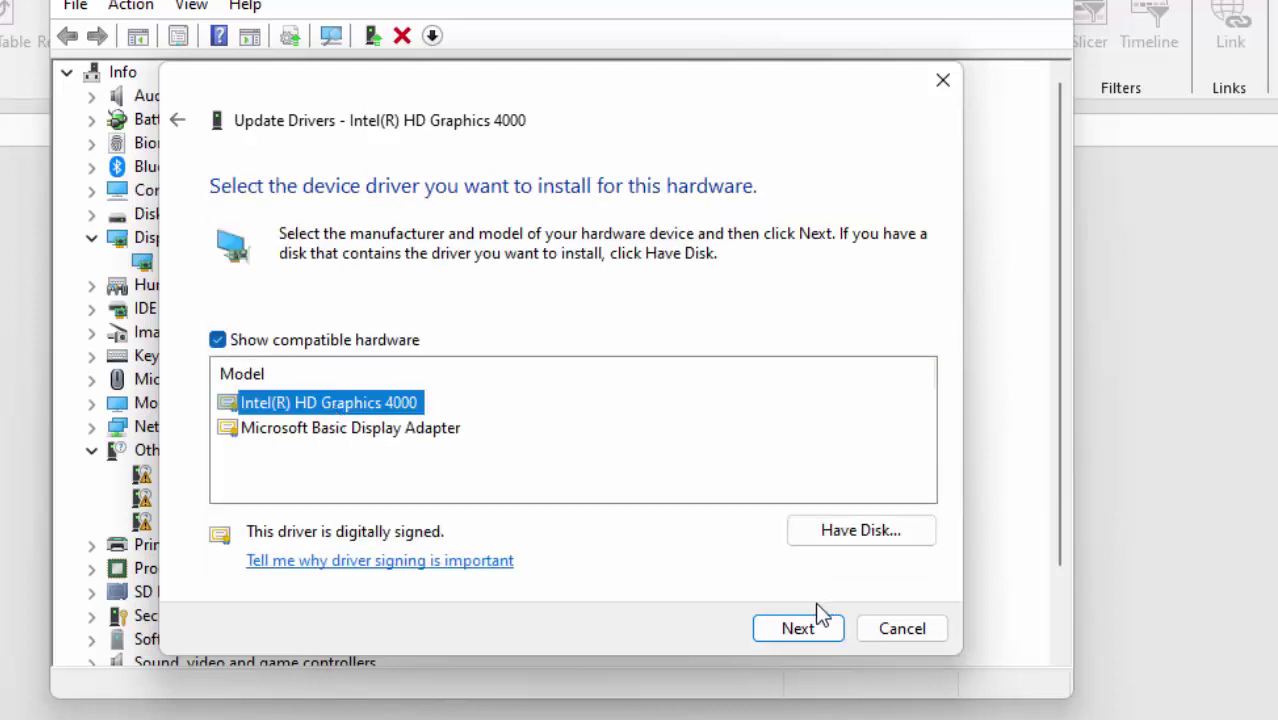
click(905, 630)
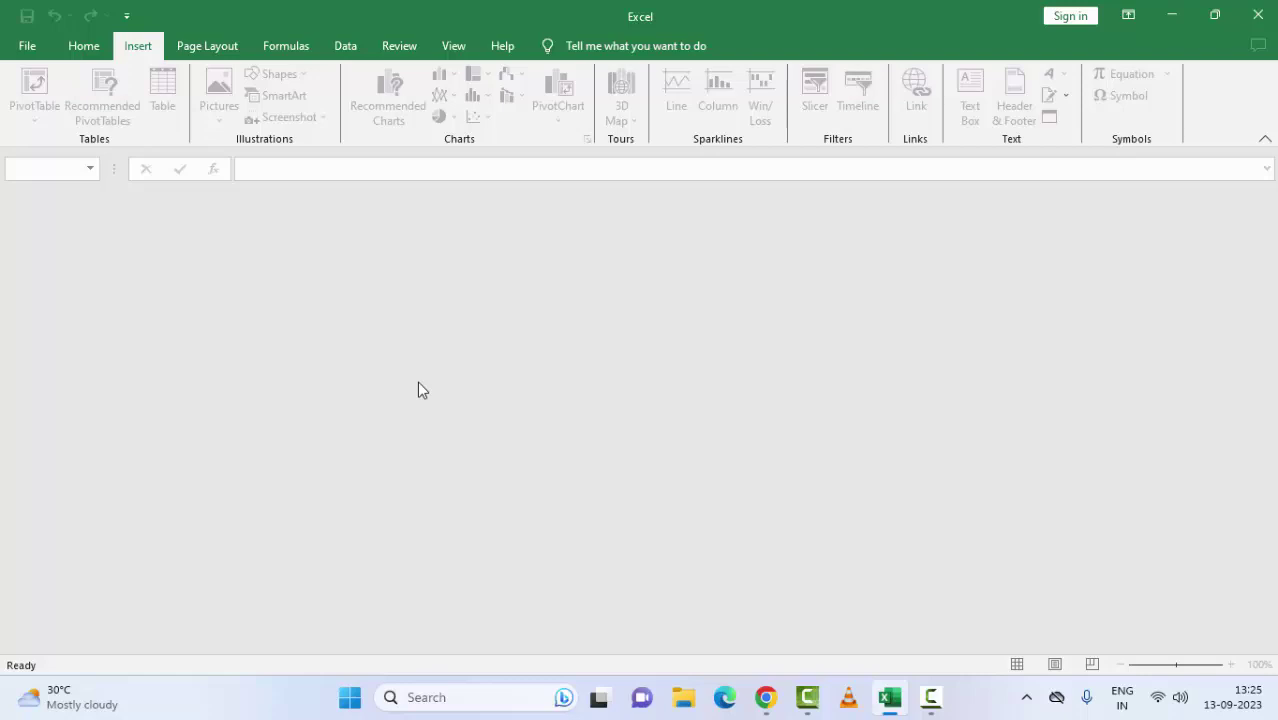
Minimise Excel, launch Disk Cleanup from the Start search, and scan drive C:
click(1172, 13)
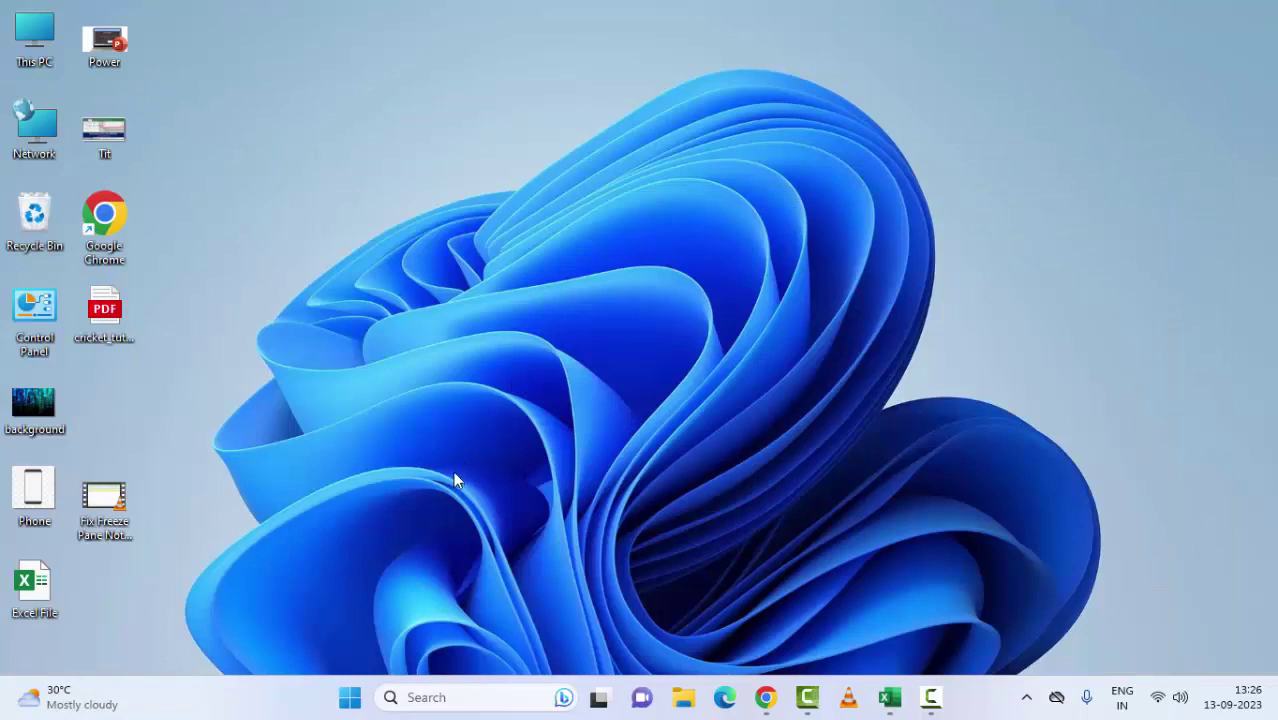
click(348, 698)
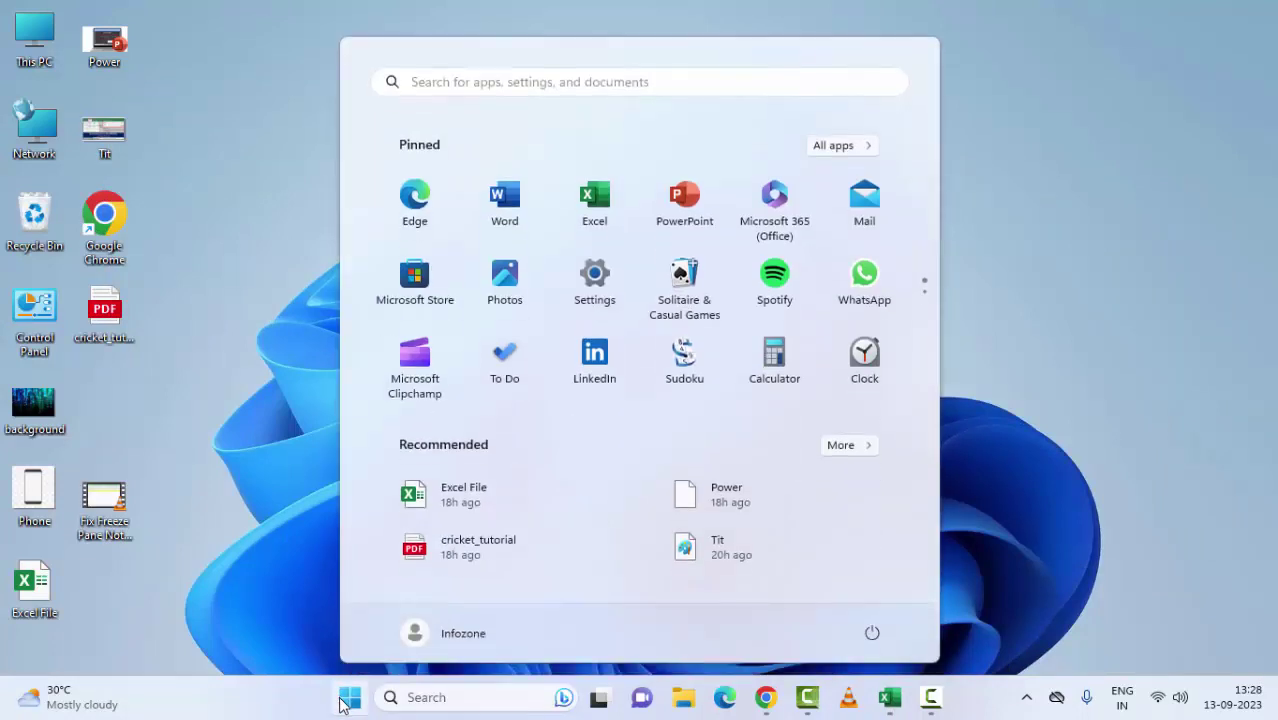
text(di)
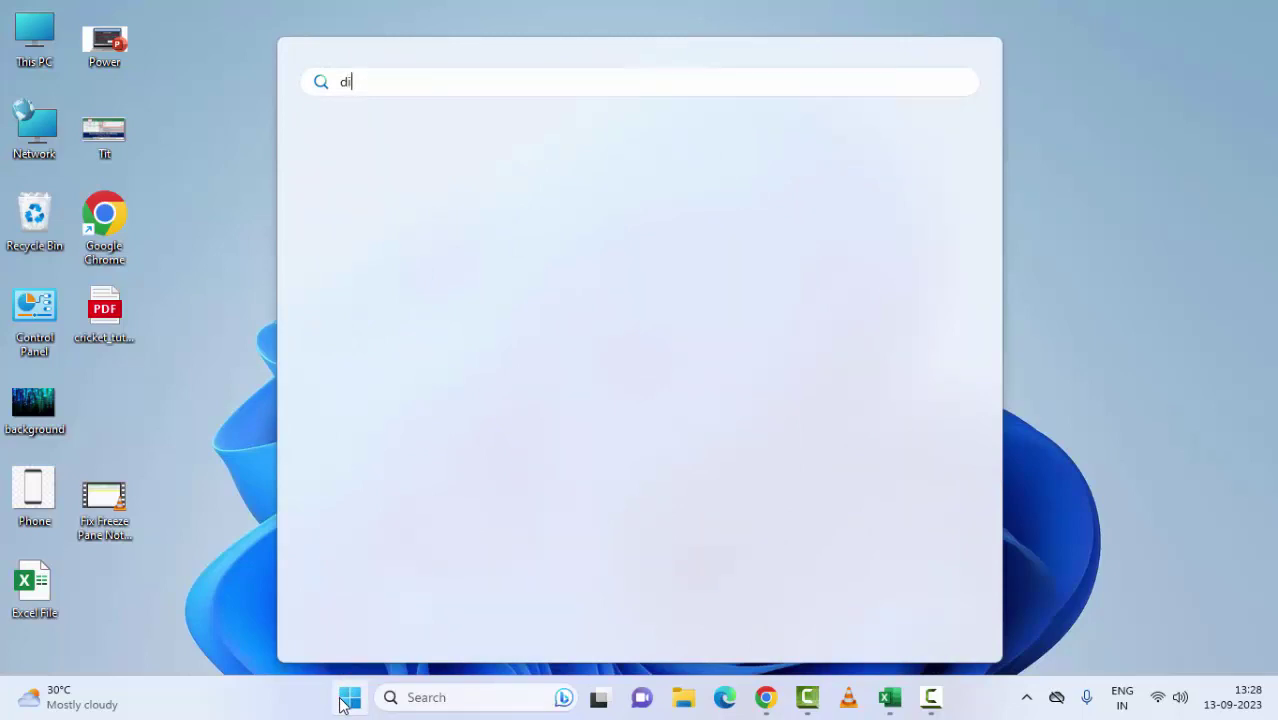
text(sk cleanup)
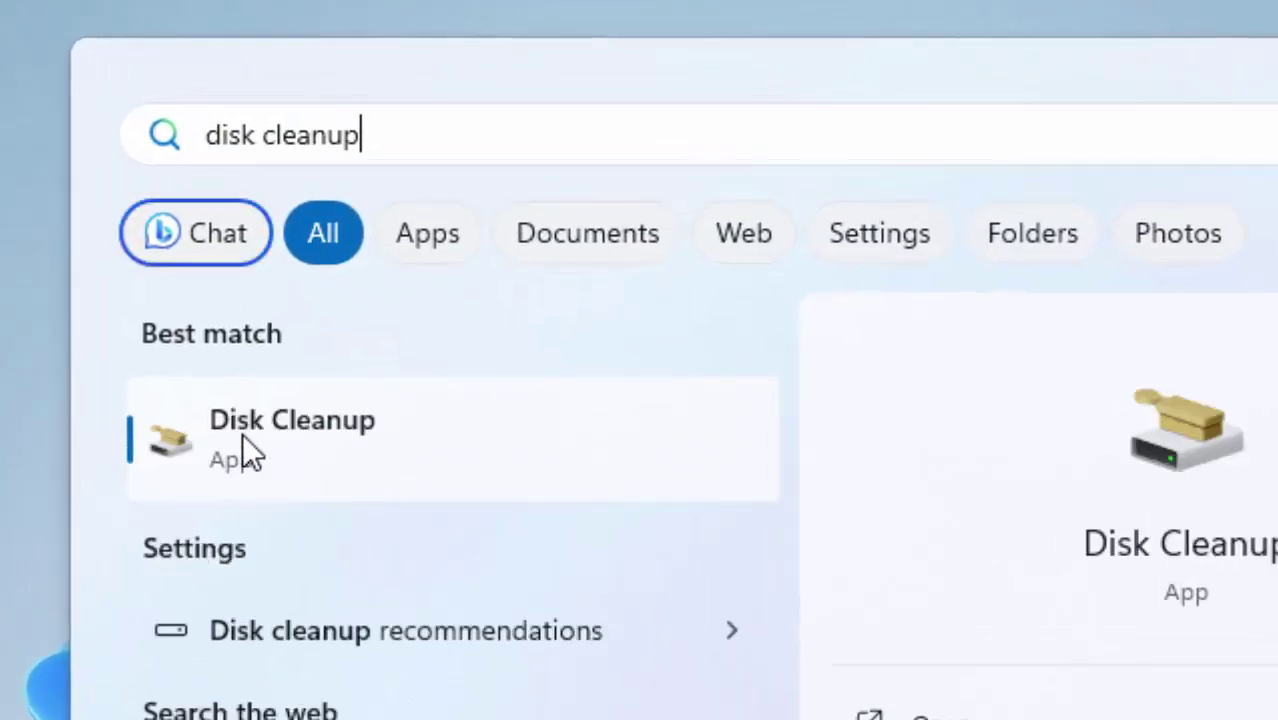
click(298, 461)
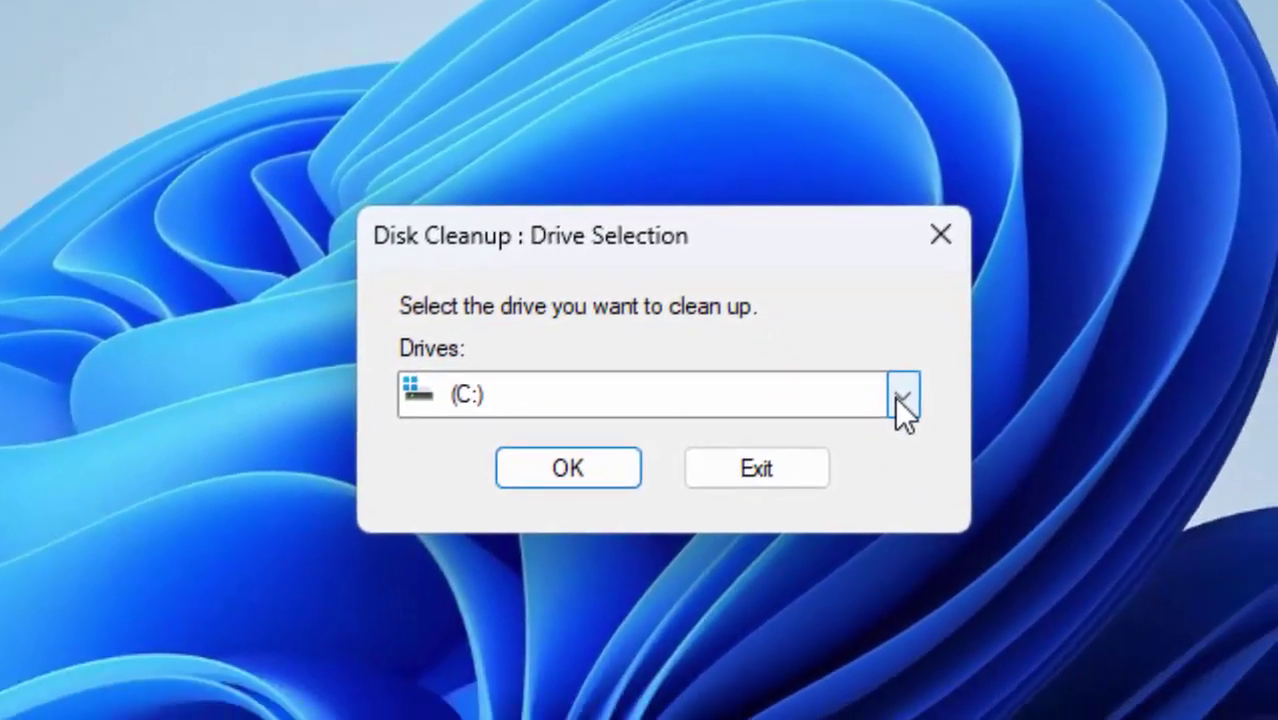
click(998, 556)
click(481, 438)
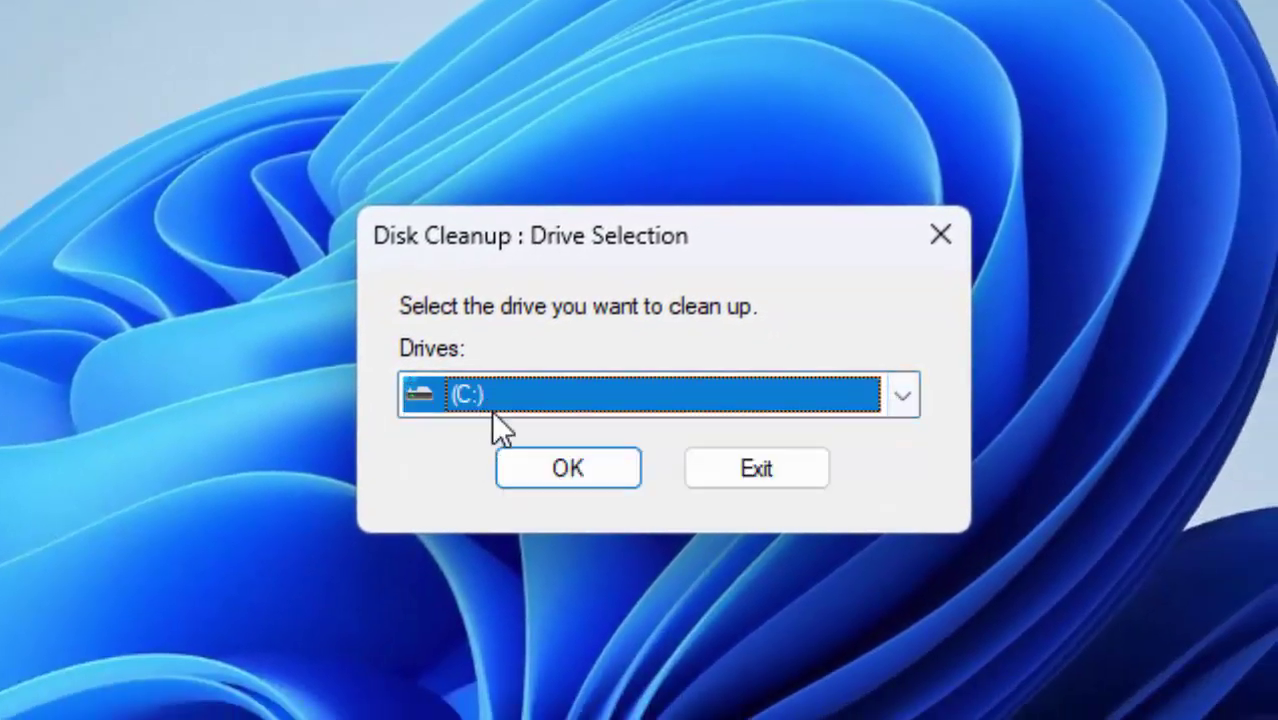
click(577, 468)
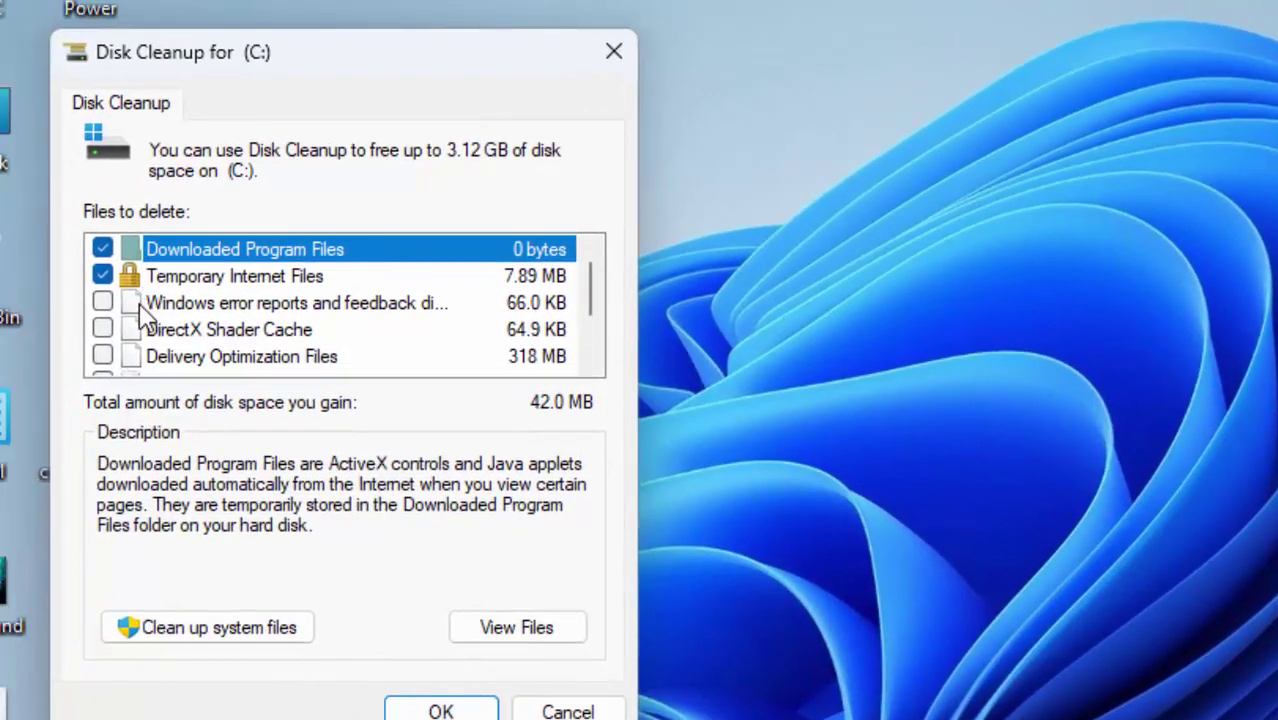
Tick error reports, DirectX Shader Cache, Delivery Optimization Files, Recycle Bin and Temporary files for deletion
scroll(44, 282, down, 1)
scroll(44, 282, up, 1)
click(102, 302)
click(102, 329)
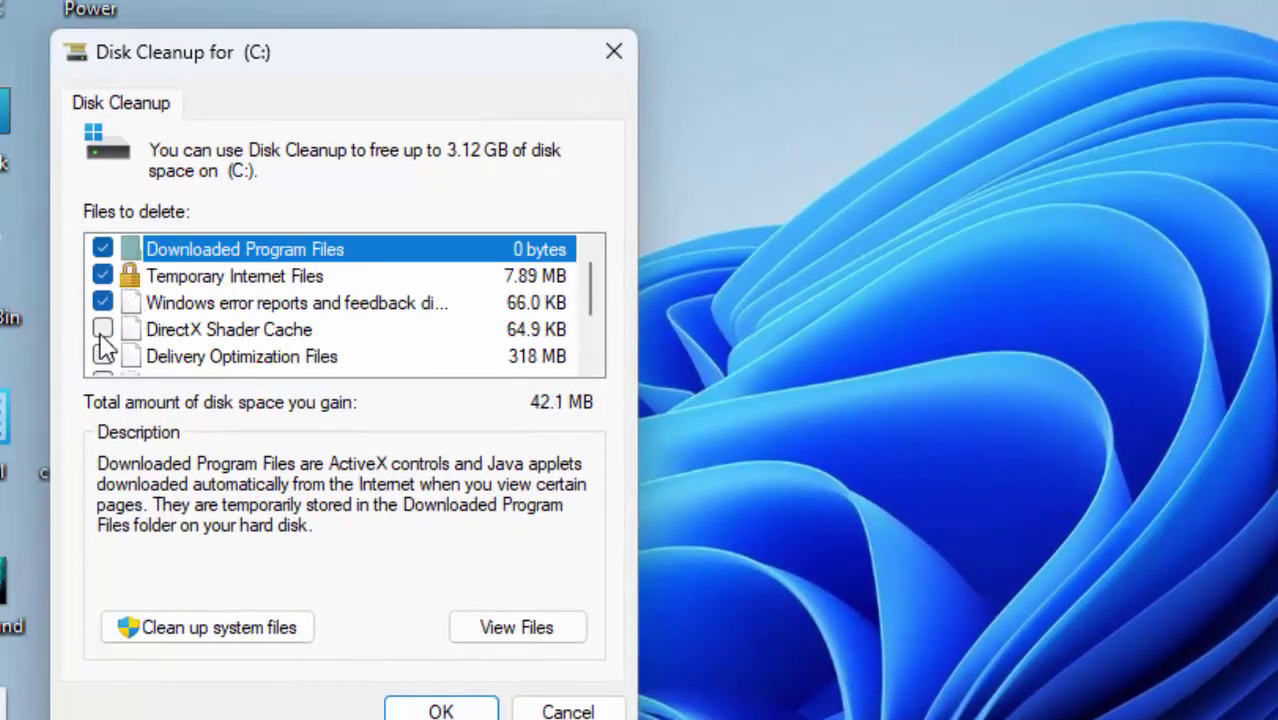
click(102, 356)
scroll(128, 328, down, 1)
click(102, 300)
click(102, 325)
scroll(124, 338, up, 1)
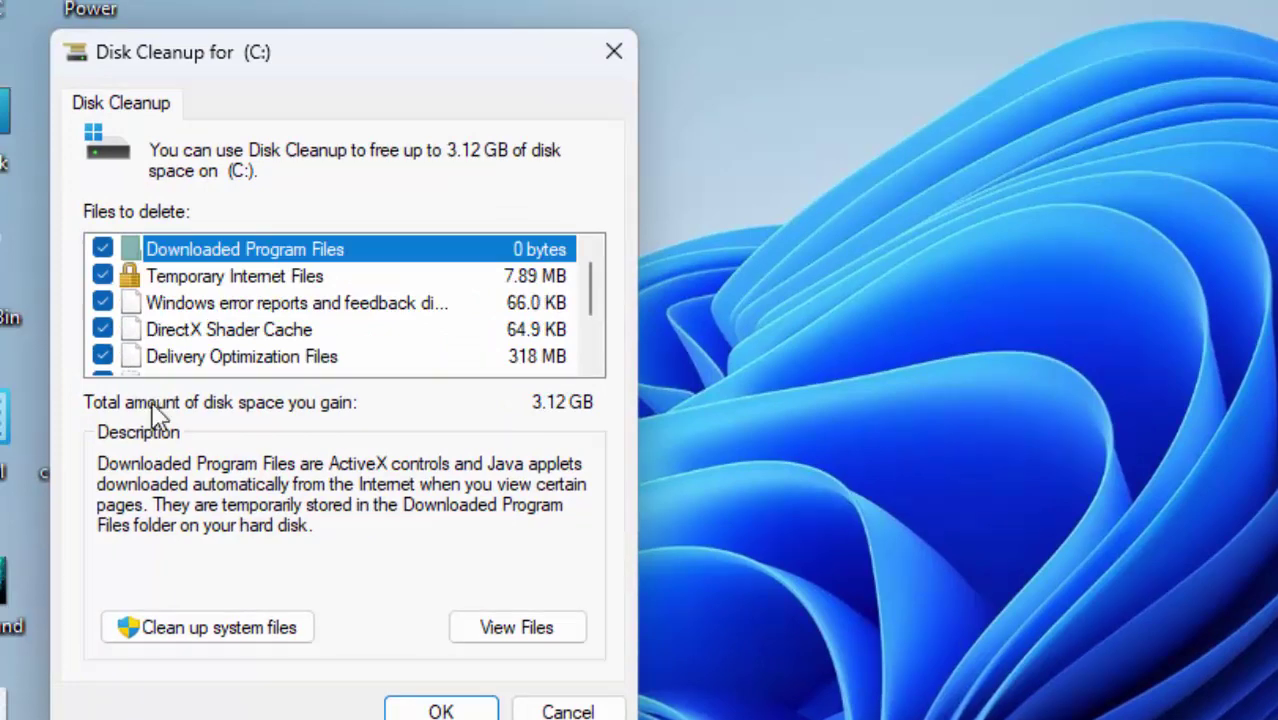
Rescan C: with system files, tick all categories including Defender and Language Resource files, and delete them
click(268, 640)
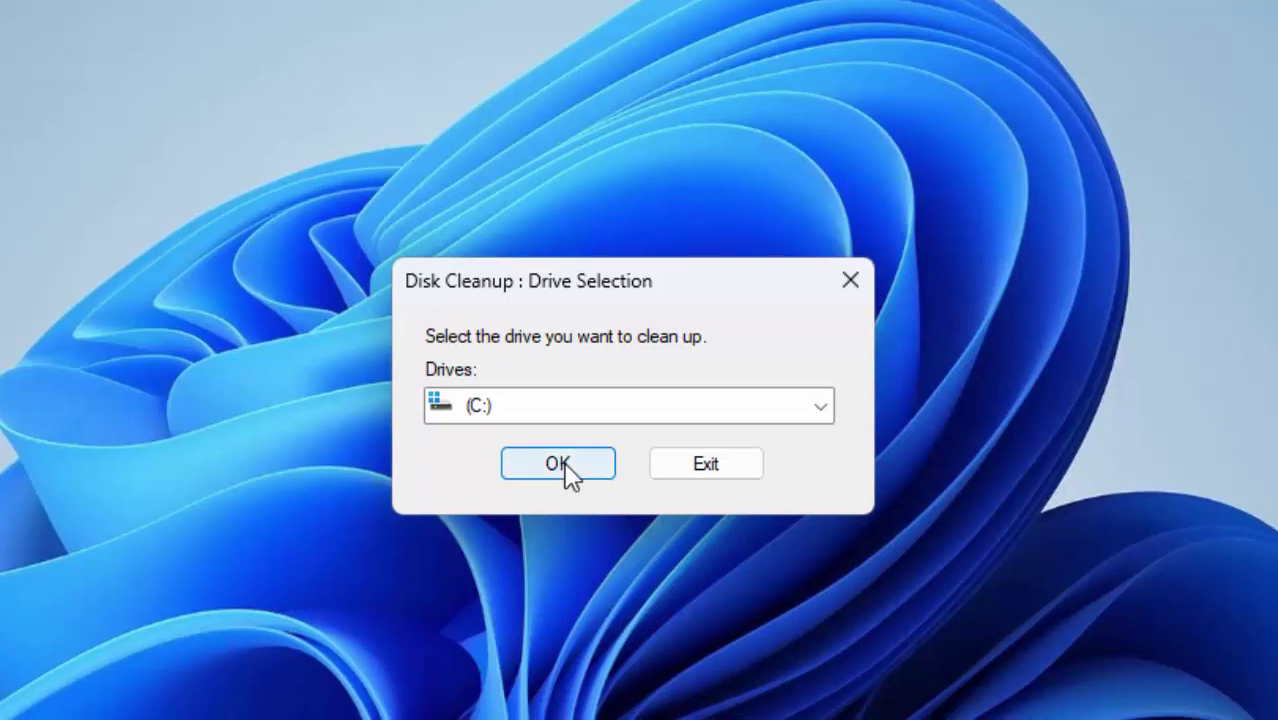
click(560, 463)
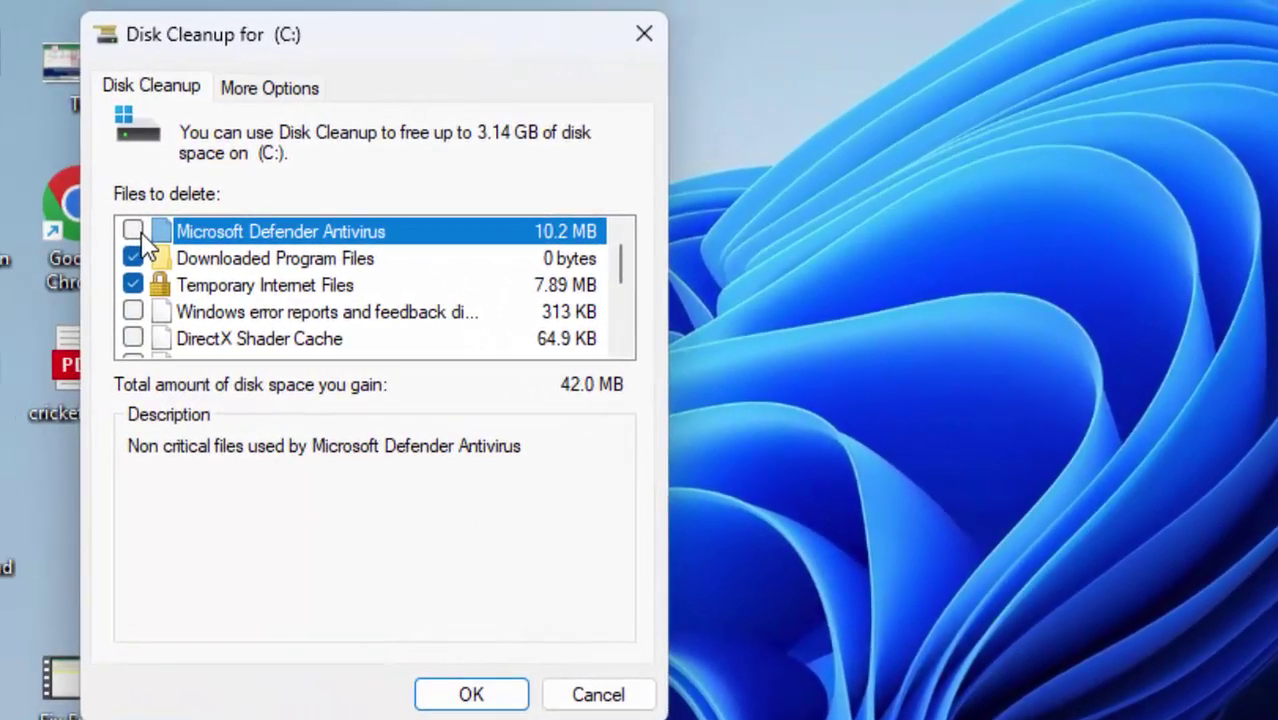
click(133, 231)
click(133, 312)
click(133, 339)
scroll(135, 340, down, 2)
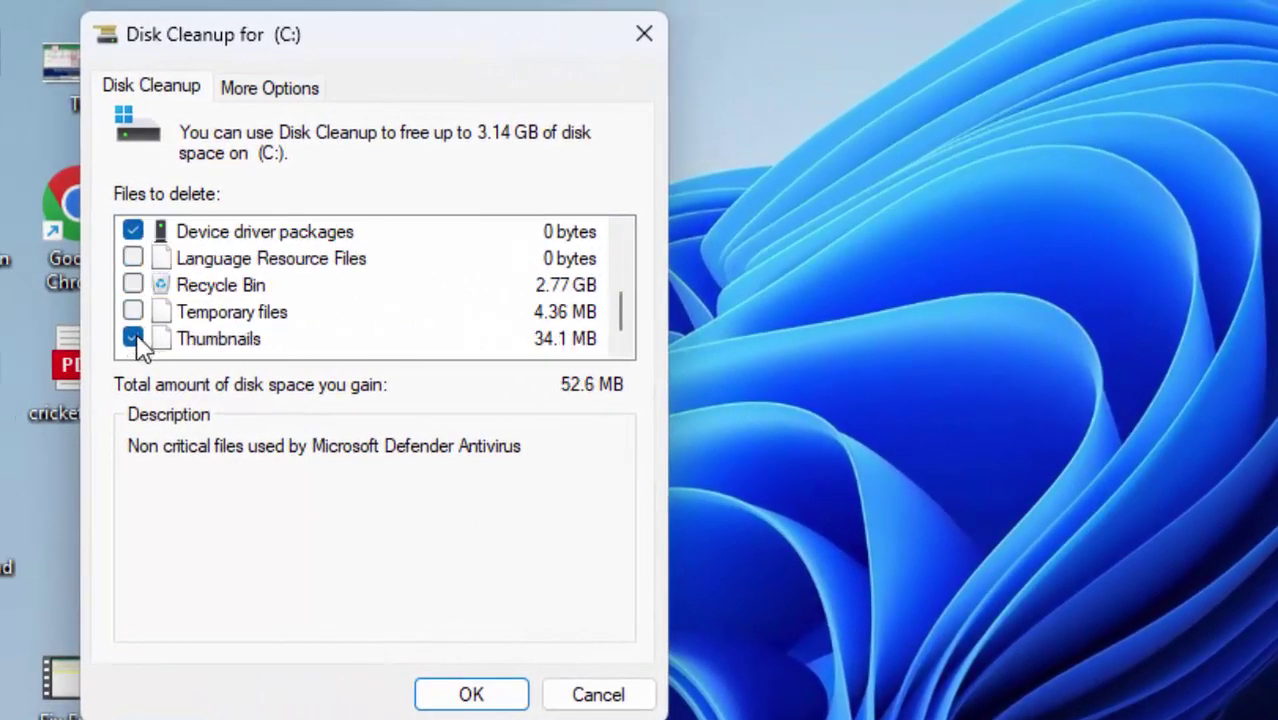
click(133, 258)
click(133, 285)
click(133, 312)
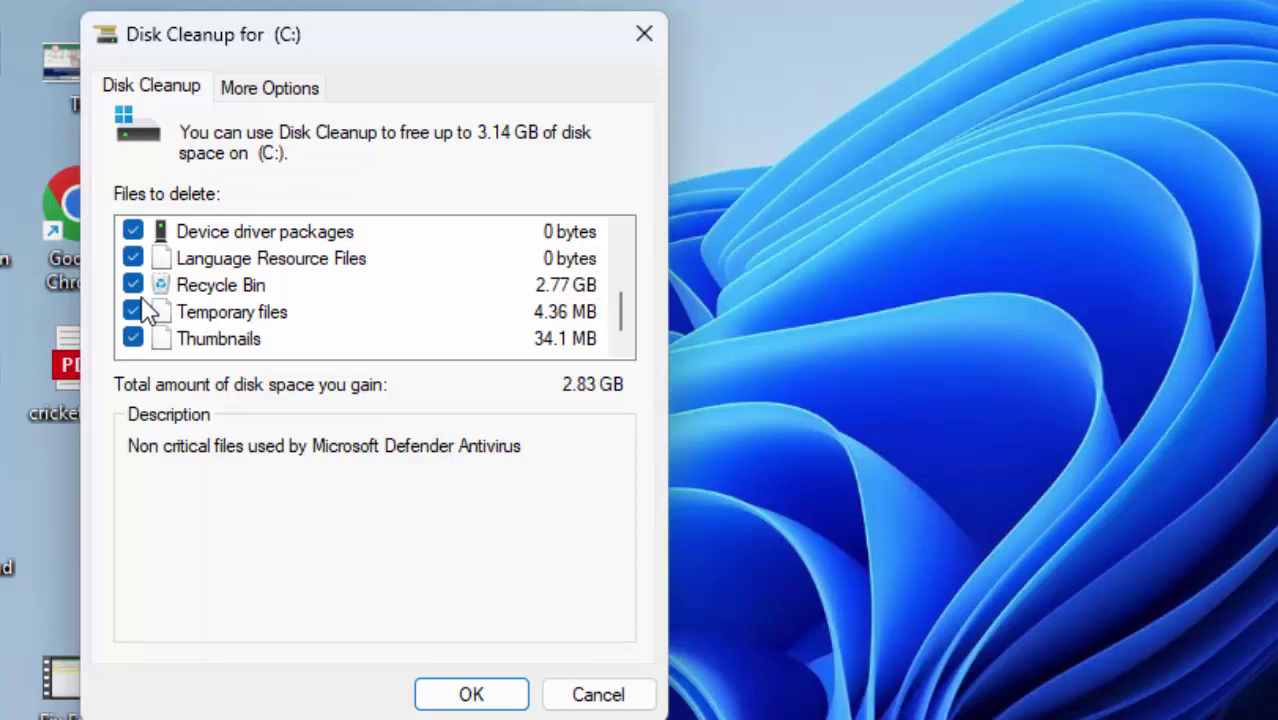
click(484, 703)
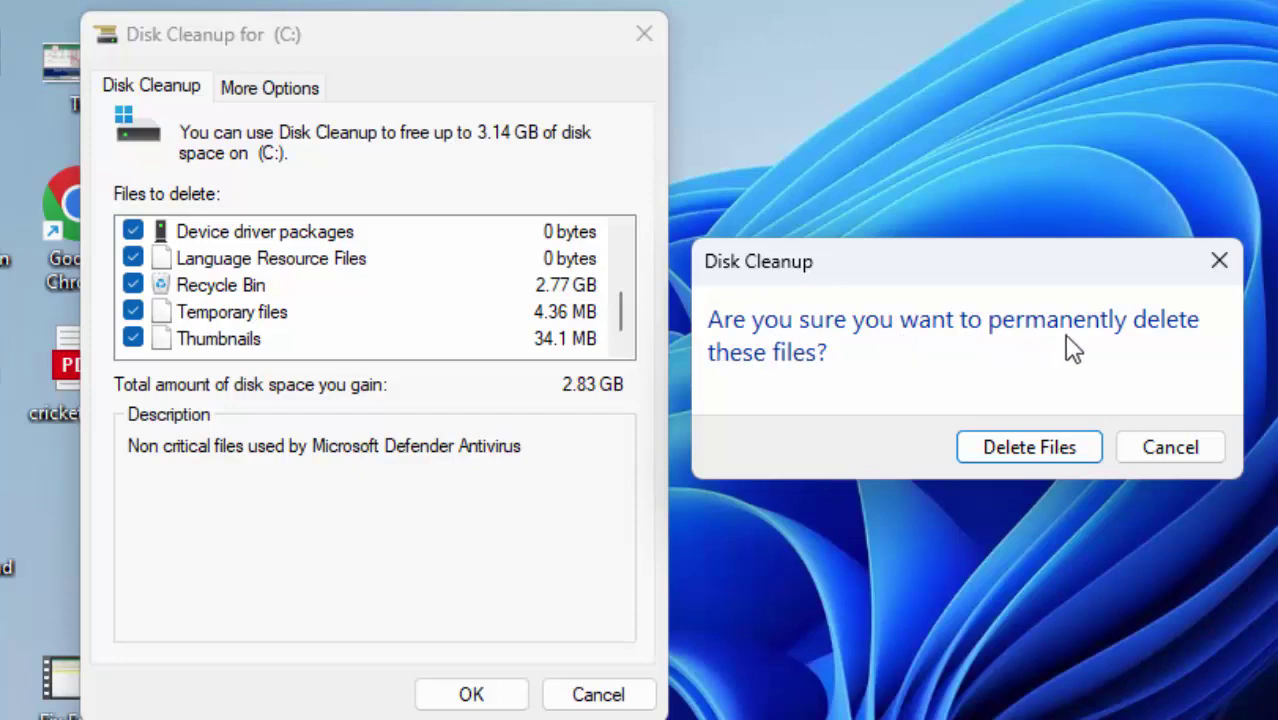
click(1040, 468)
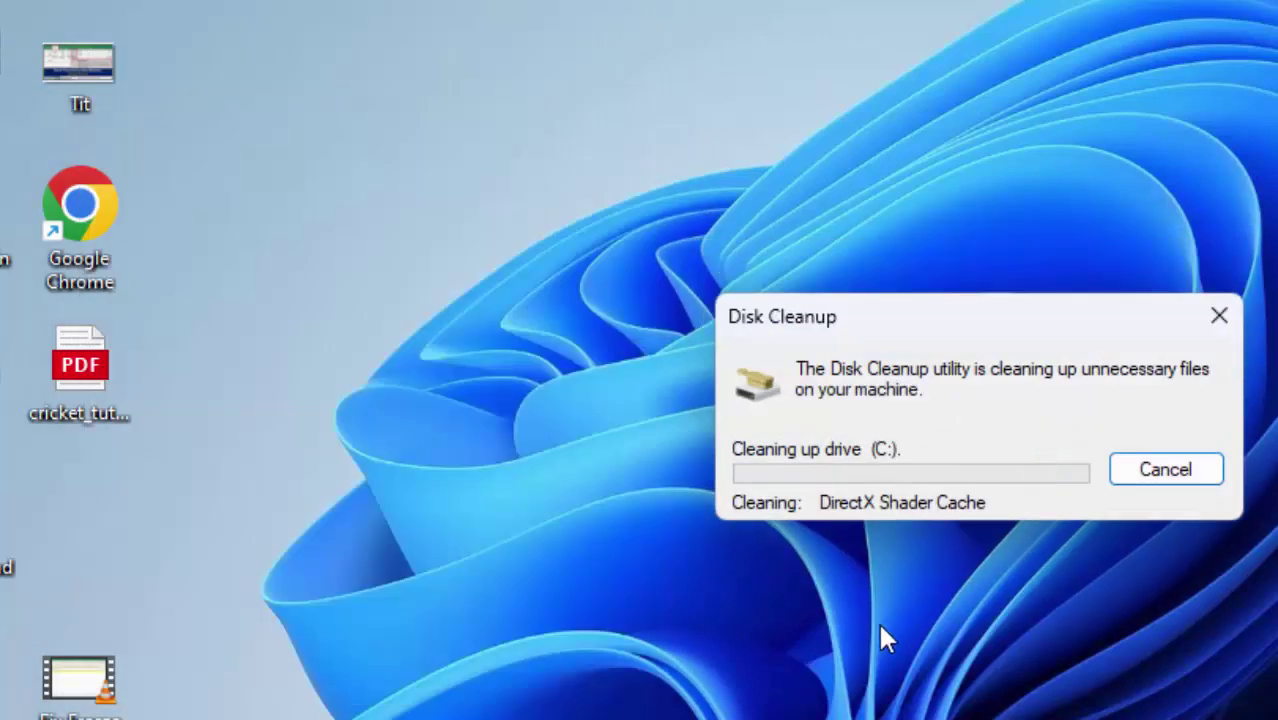